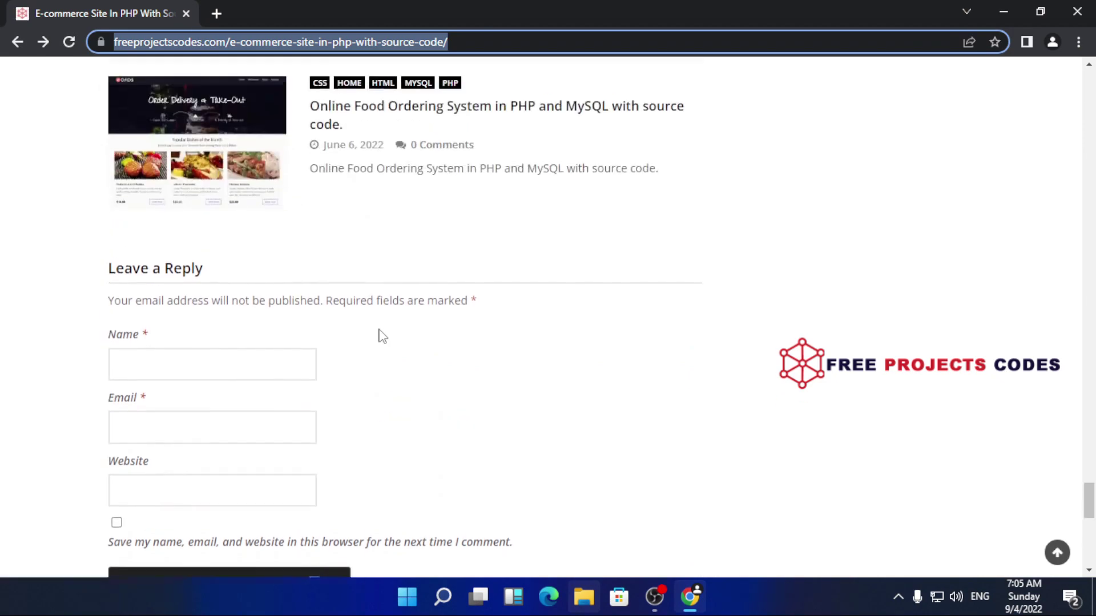
{"action": "scroll", "coordinate": [381, 336], "scroll_direction": "up", "scroll_amount": 7}
Step: Request the e-commerce project download and paste the ad URL into the prompt to continue
{"action": "scroll", "coordinate": [379, 335], "scroll_direction": "down", "scroll_amount": 3}
{"action": "left_click", "coordinate": [154, 346]}
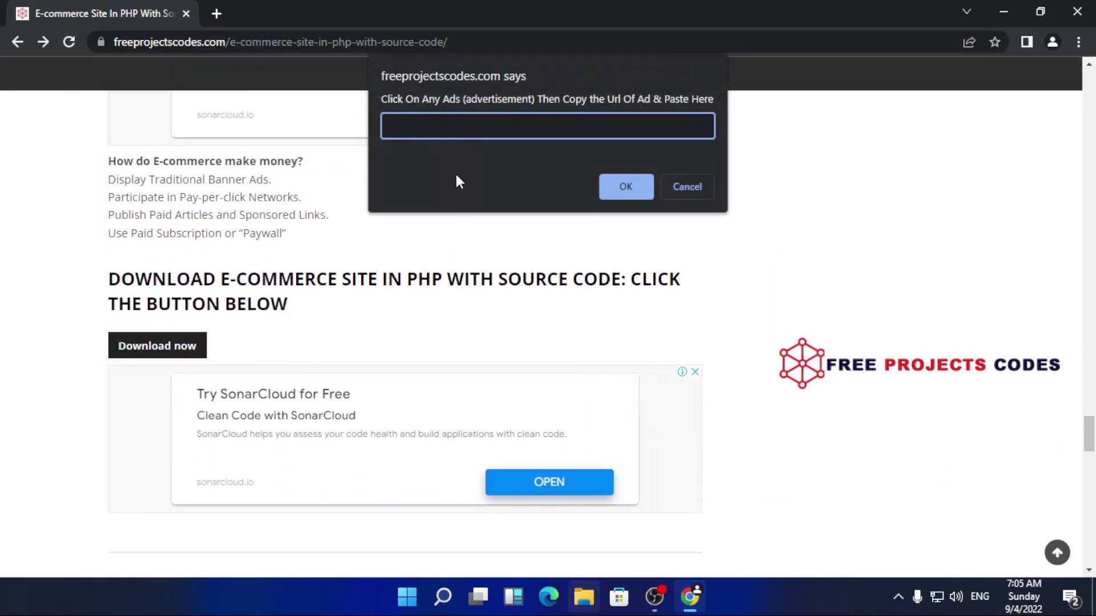
{"action": "right_click", "coordinate": [428, 126]}
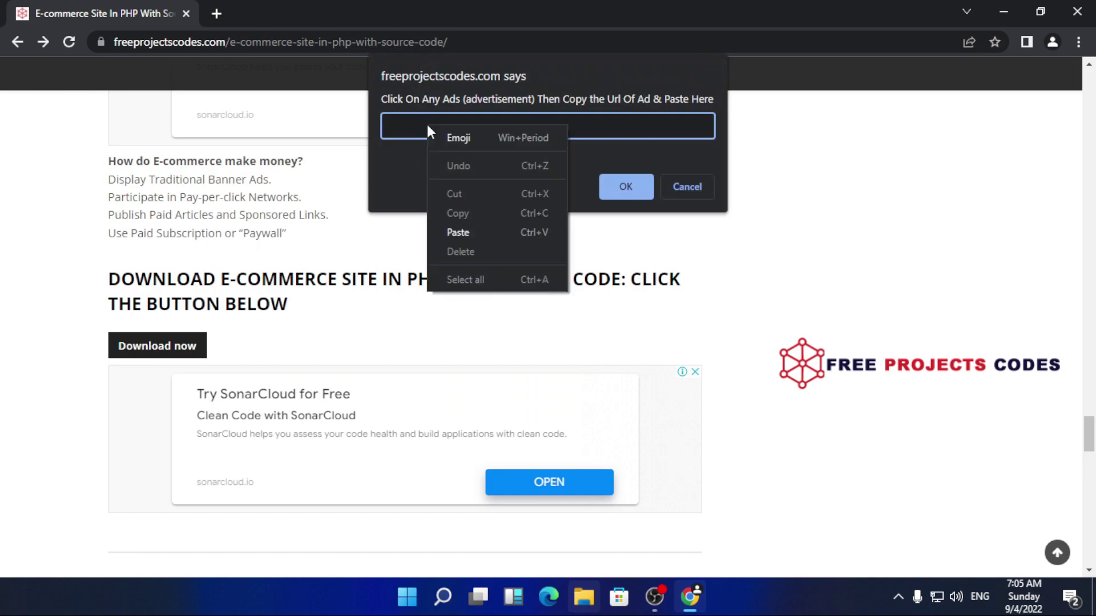
{"action": "left_click", "coordinate": [467, 231]}
{"action": "left_click", "coordinate": [620, 188]}
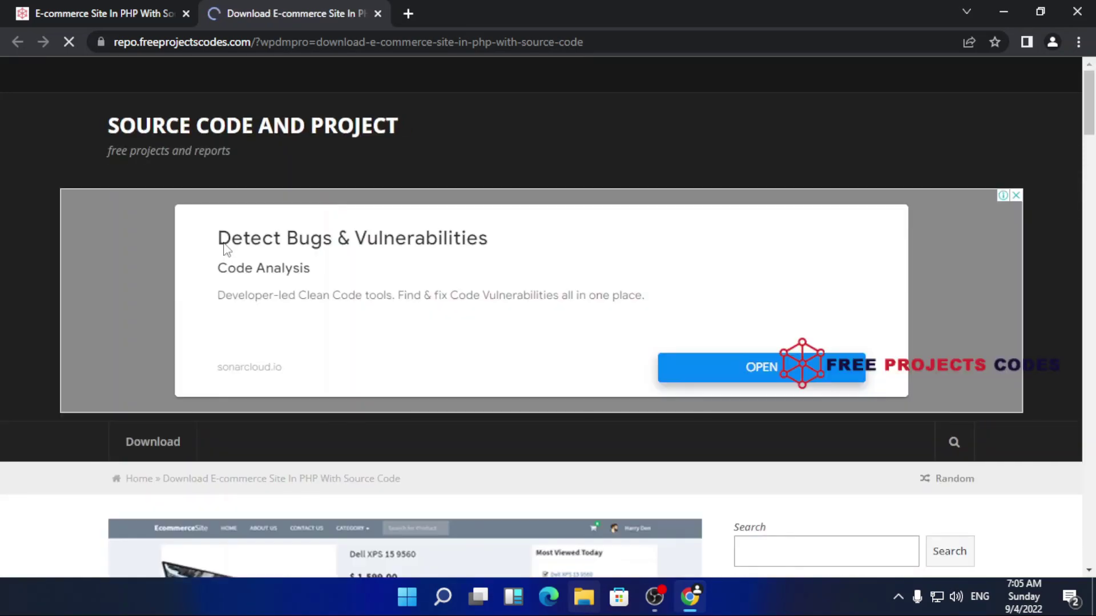
Step: Pass the reCAPTCHA, download ecommerce.zip, and show it in the Downloads folder
{"action": "scroll", "coordinate": [382, 276], "scroll_direction": "down", "scroll_amount": 6}
{"action": "scroll", "coordinate": [382, 279], "scroll_direction": "down", "scroll_amount": 7}
{"action": "scroll", "coordinate": [541, 280], "scroll_direction": "down", "scroll_amount": 1}
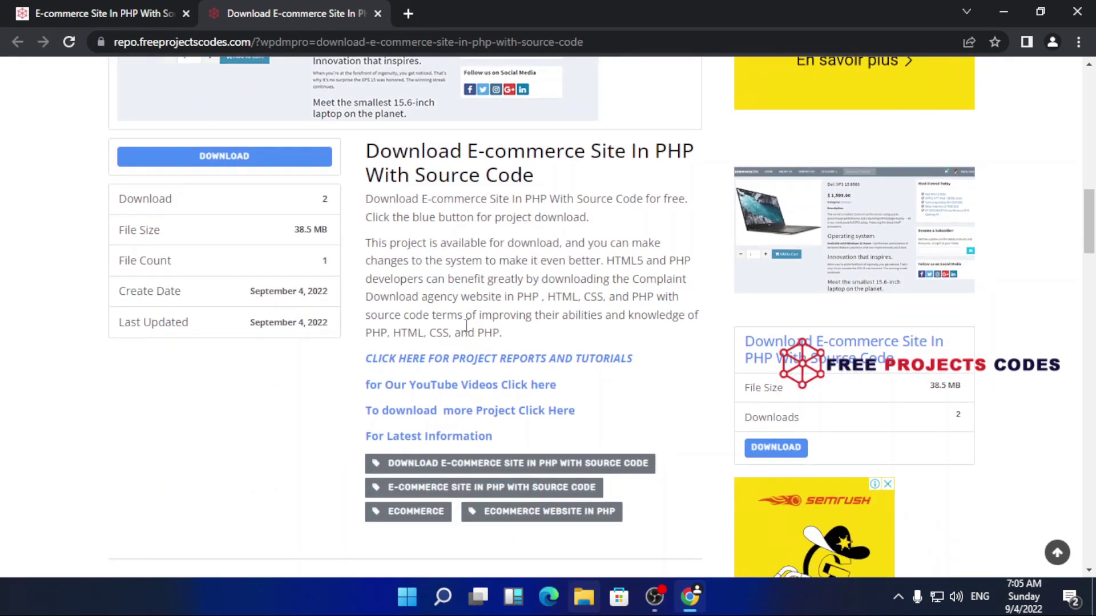
{"action": "left_click", "coordinate": [281, 166]}
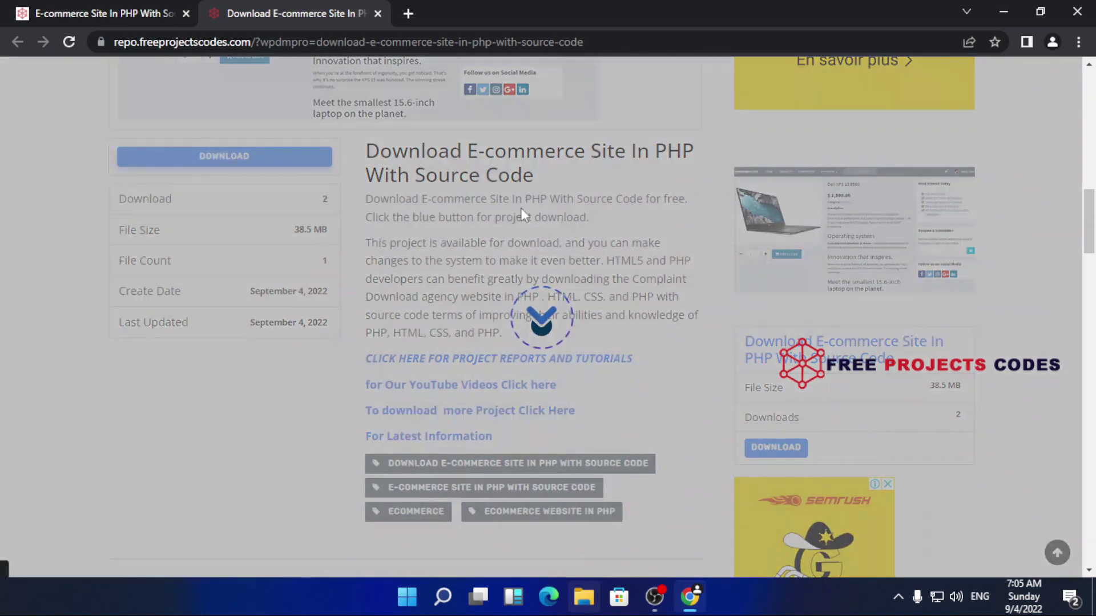
{"action": "left_click", "coordinate": [439, 377]}
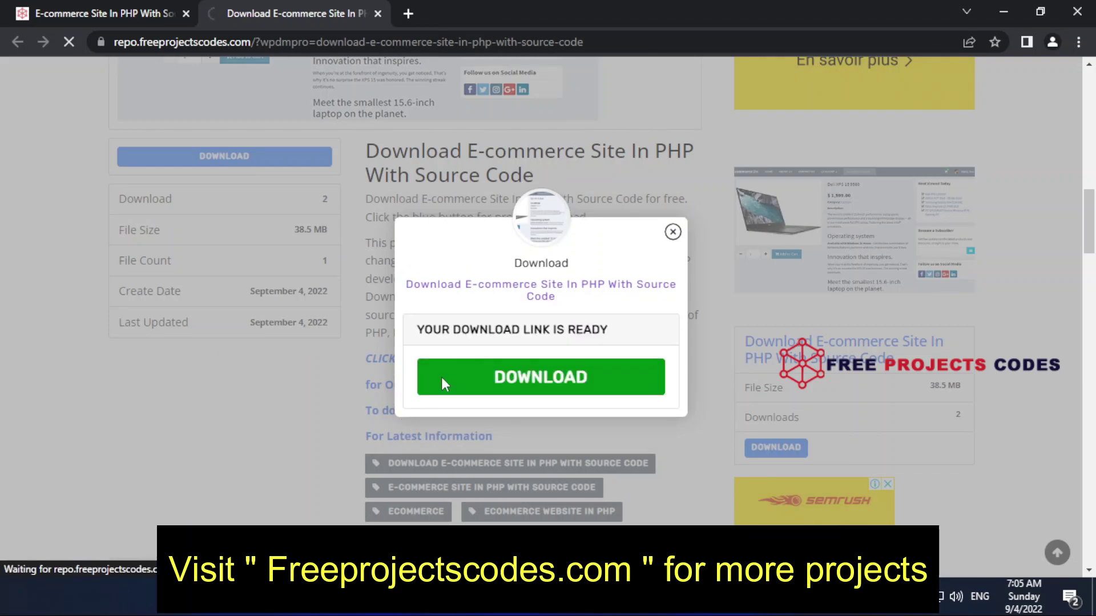
{"action": "left_click", "coordinate": [441, 378]}
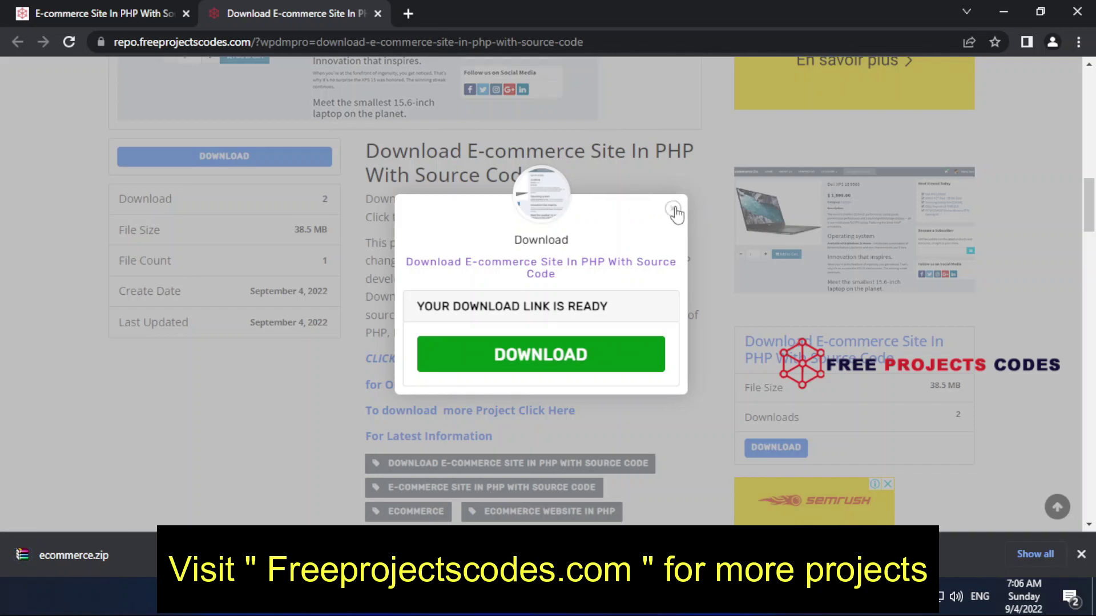
{"action": "left_click", "coordinate": [673, 210]}
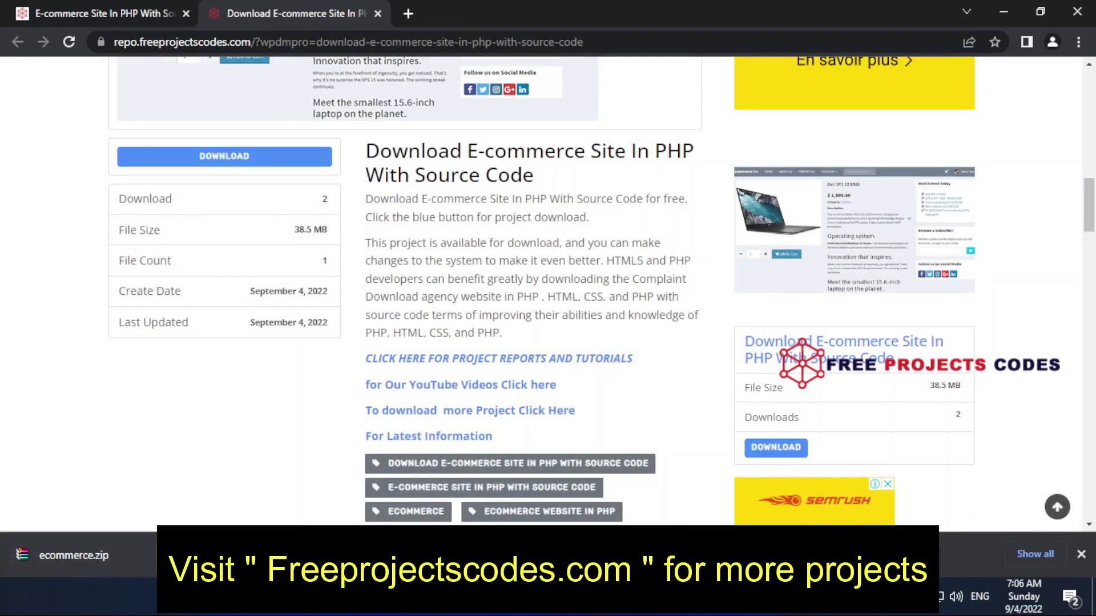
{"action": "left_click", "coordinate": [161, 554]}
{"action": "left_click", "coordinate": [220, 498]}
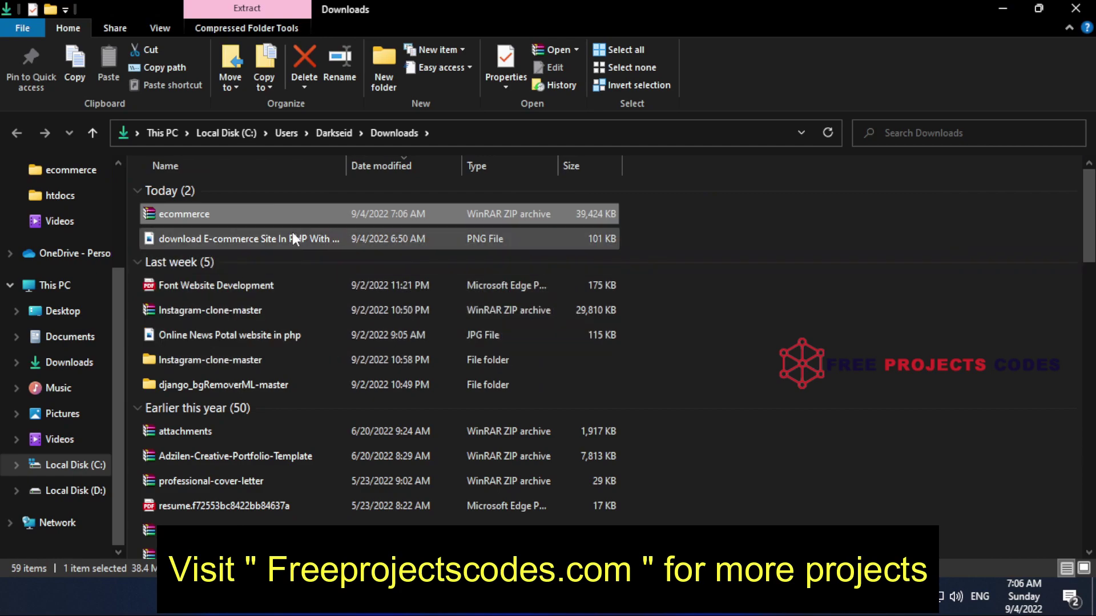
Step: Extract ecommerce.zip to a new ecommerce\ folder in Downloads
{"action": "right_click", "coordinate": [298, 215]}
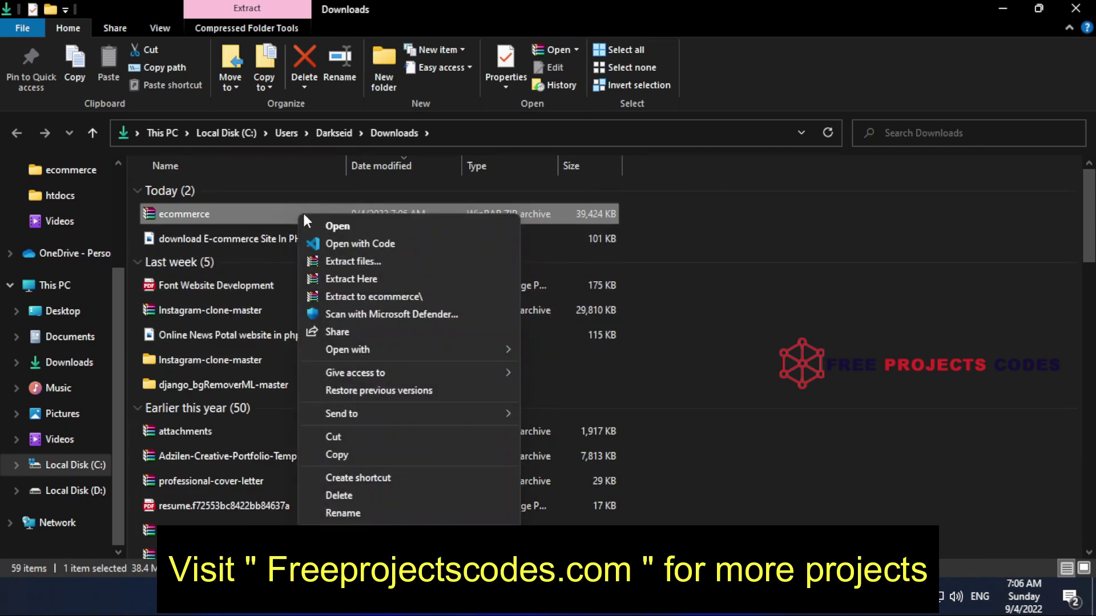
{"action": "left_click", "coordinate": [374, 296]}
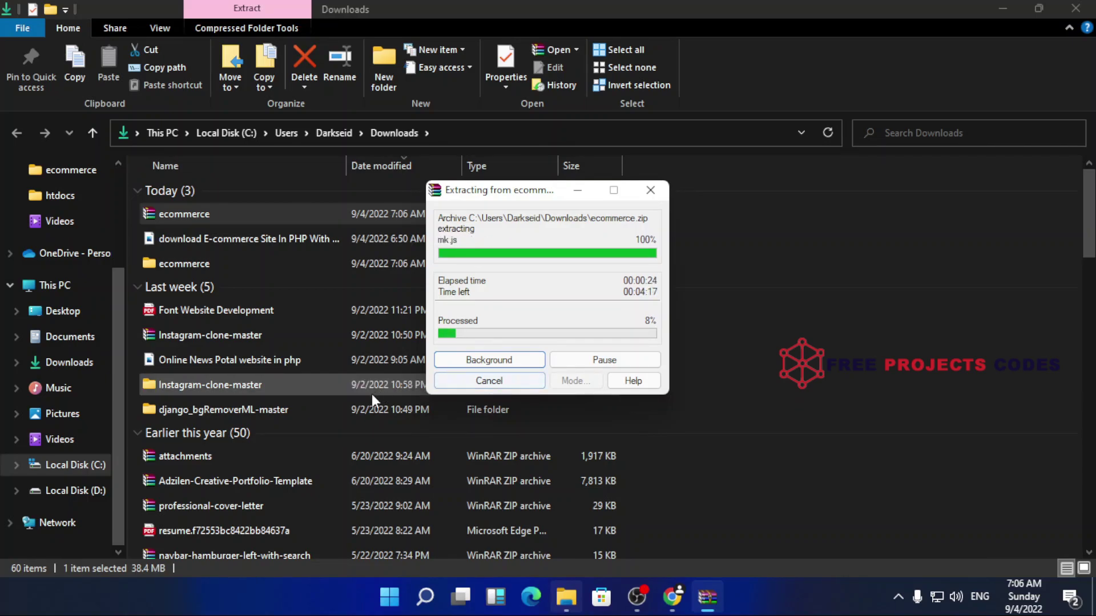
Step: Wait for WinRAR to finish extracting ecommerce.zip, then select the new ecommerce folder
{"action": "scroll", "coordinate": [292, 402], "scroll_direction": "down", "scroll_amount": 4}
{"action": "scroll", "coordinate": [292, 405], "scroll_direction": "down", "scroll_amount": 15}
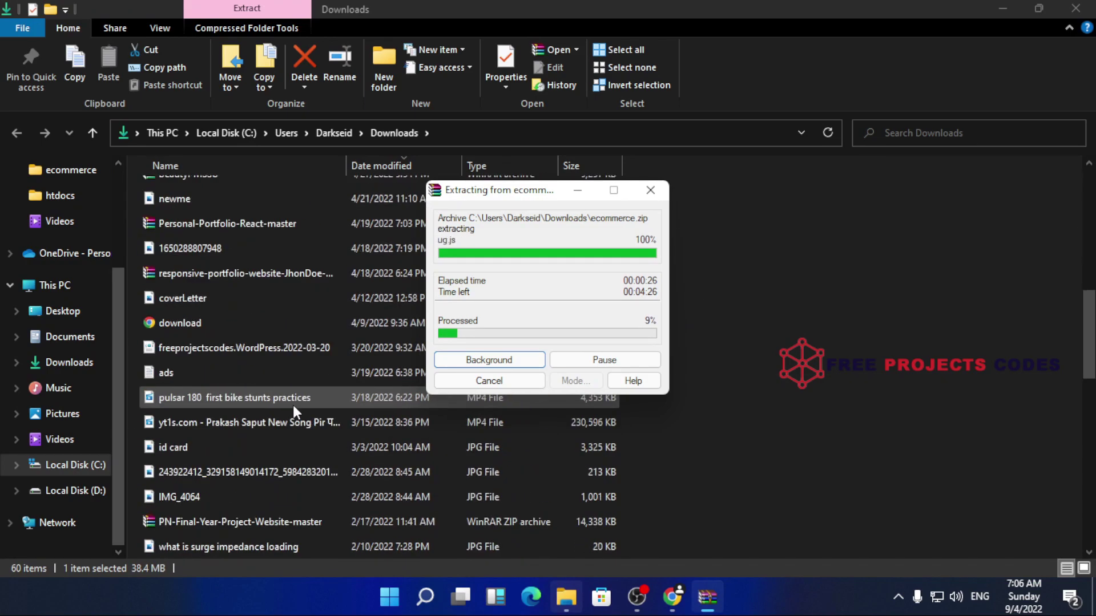
{"action": "scroll", "coordinate": [293, 405], "scroll_direction": "up", "scroll_amount": 12}
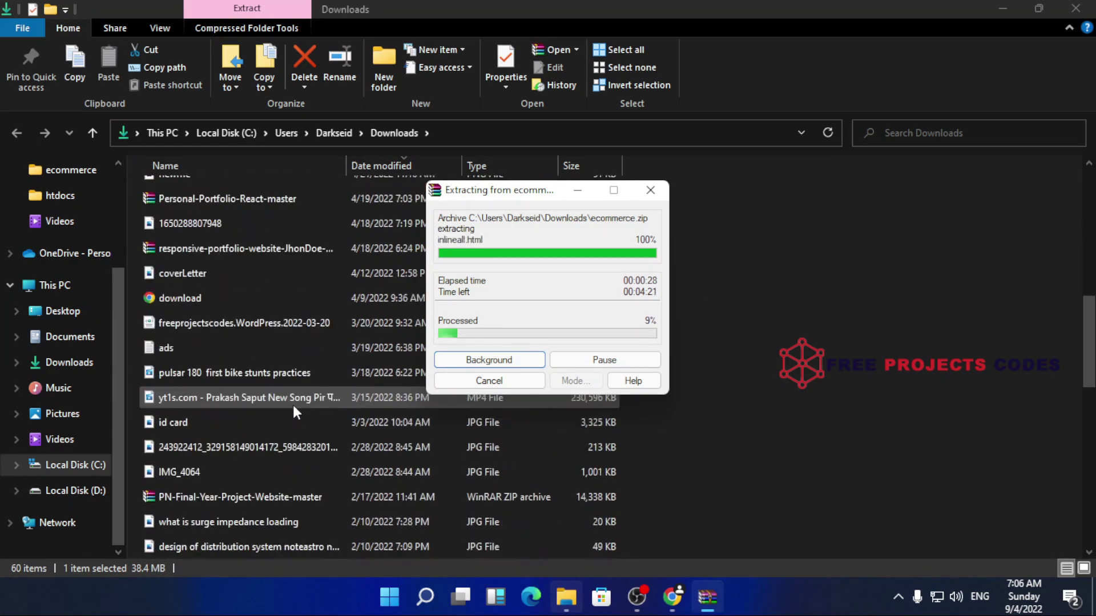
{"action": "scroll", "coordinate": [293, 405], "scroll_direction": "down", "scroll_amount": 2}
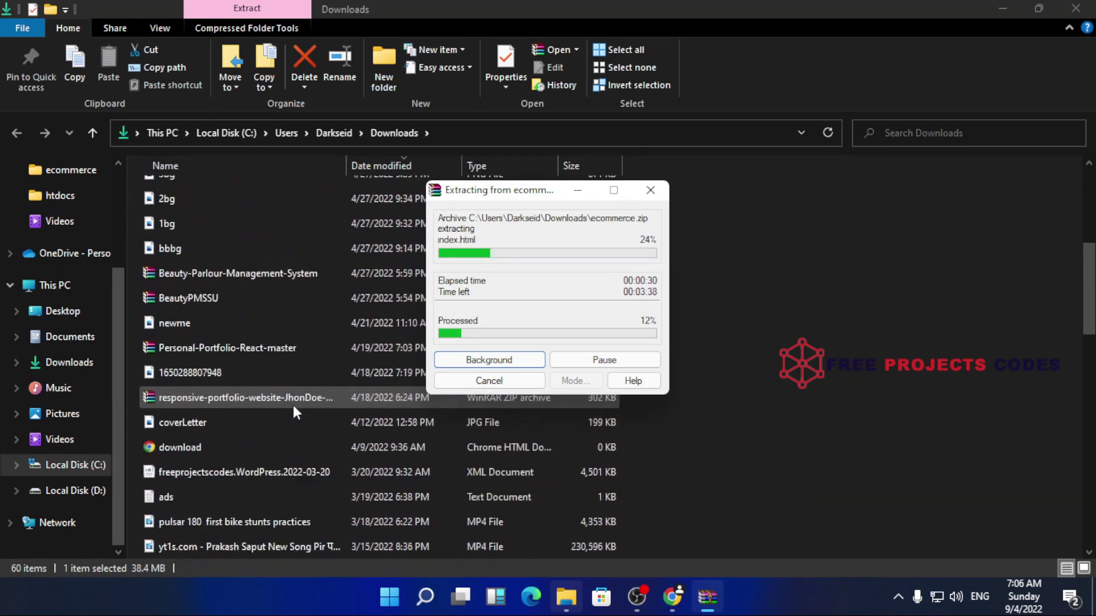
{"action": "scroll", "coordinate": [292, 405], "scroll_direction": "up", "scroll_amount": 2}
{"action": "scroll", "coordinate": [293, 405], "scroll_direction": "up", "scroll_amount": 3}
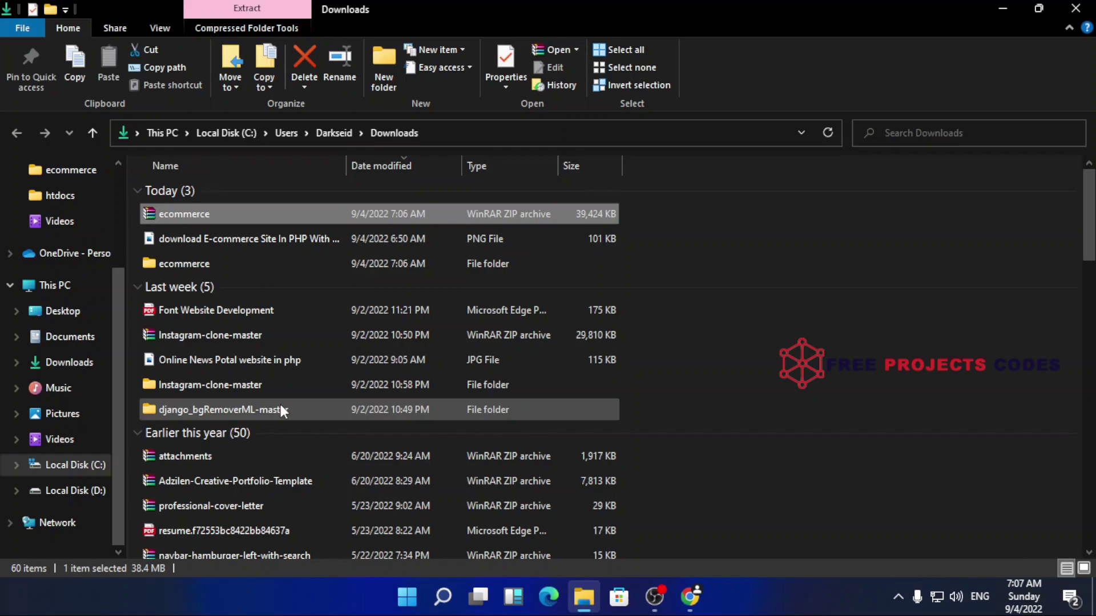
{"action": "left_click", "coordinate": [272, 265]}
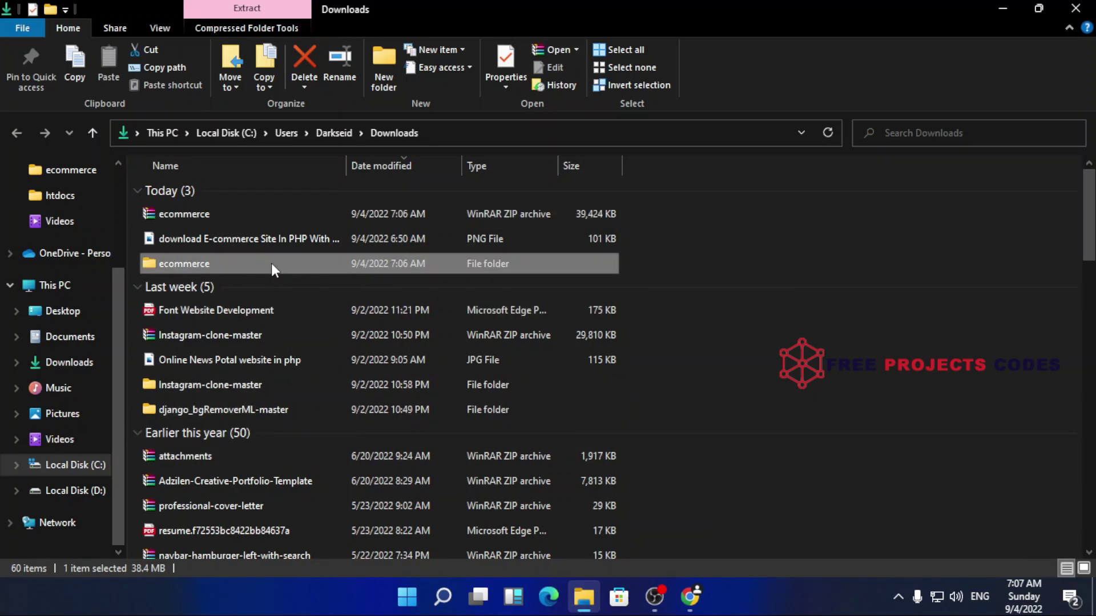
Step: Copy the extracted ecommerce folder and go to This PC
{"action": "right_click", "coordinate": [272, 266]}
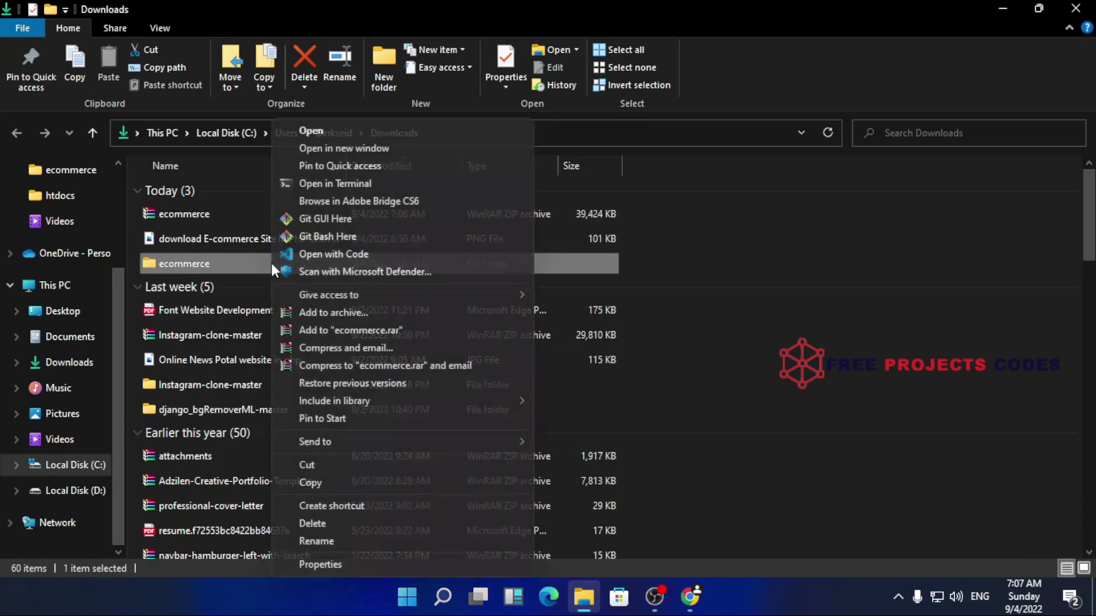
{"action": "left_click", "coordinate": [349, 482]}
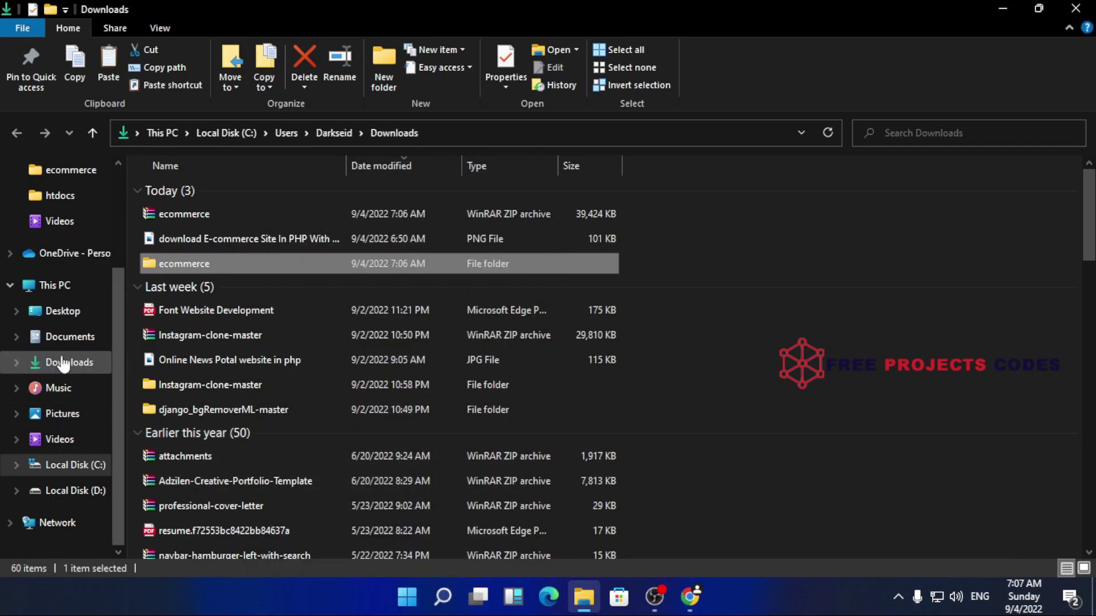
{"action": "left_click", "coordinate": [65, 290]}
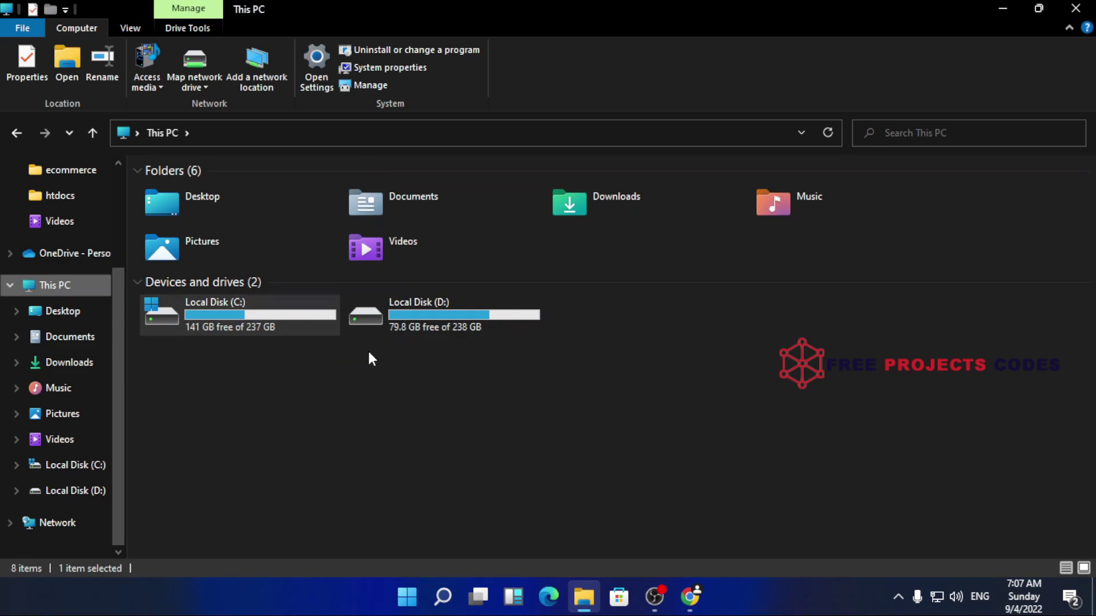
Step: Look inside Local Disk (C:), return to This PC, and switch back to the browser
{"action": "right_click", "coordinate": [273, 307]}
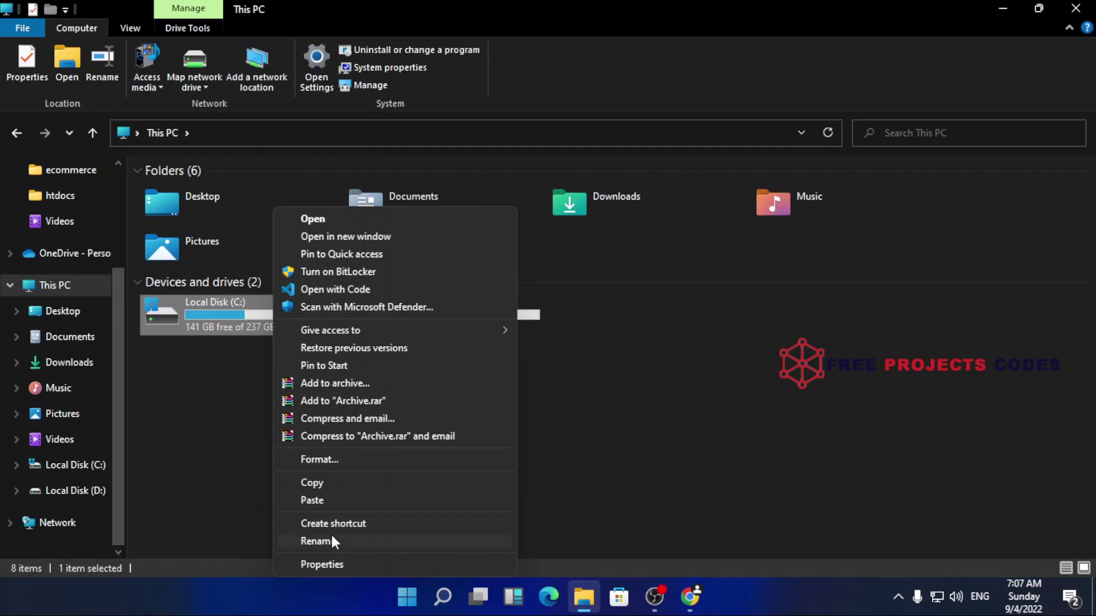
{"action": "left_click", "coordinate": [358, 483]}
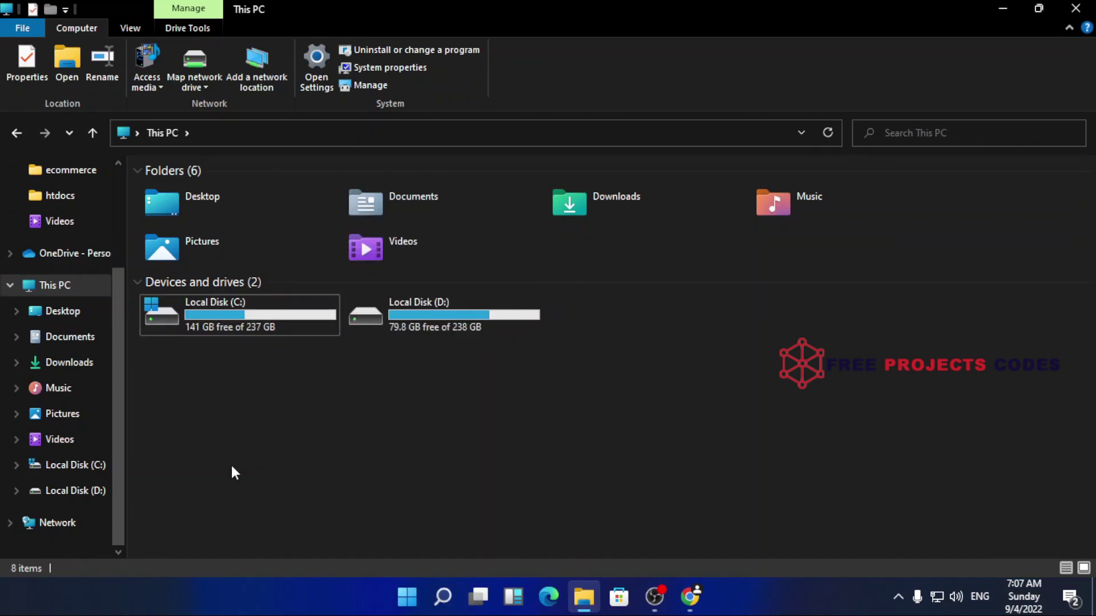
{"action": "right_click", "coordinate": [283, 331]}
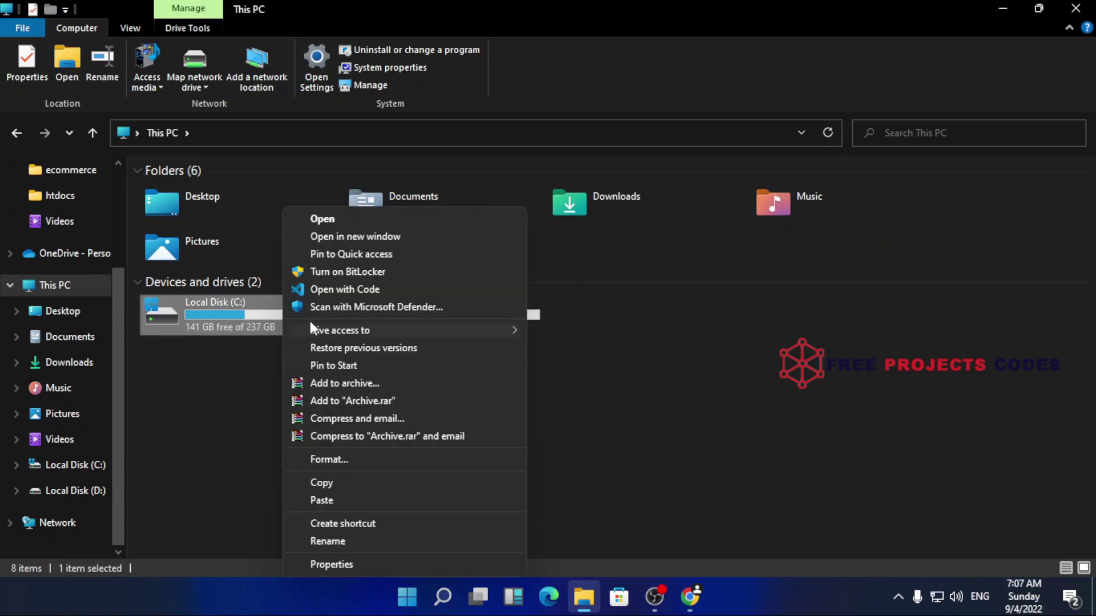
{"action": "left_click", "coordinate": [349, 221]}
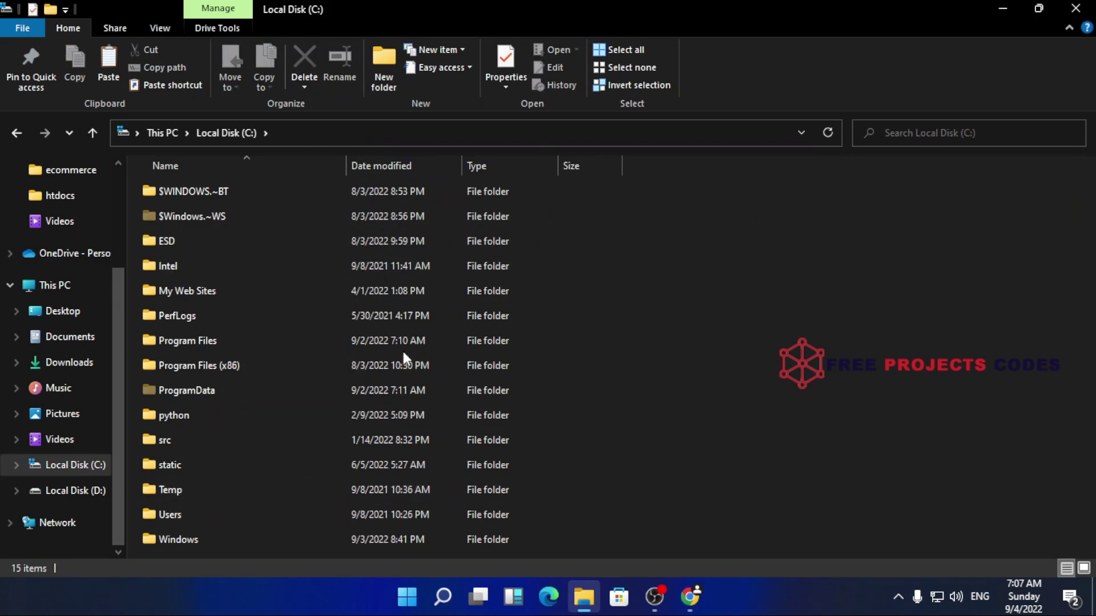
{"action": "key", "text": "alt+Left"}
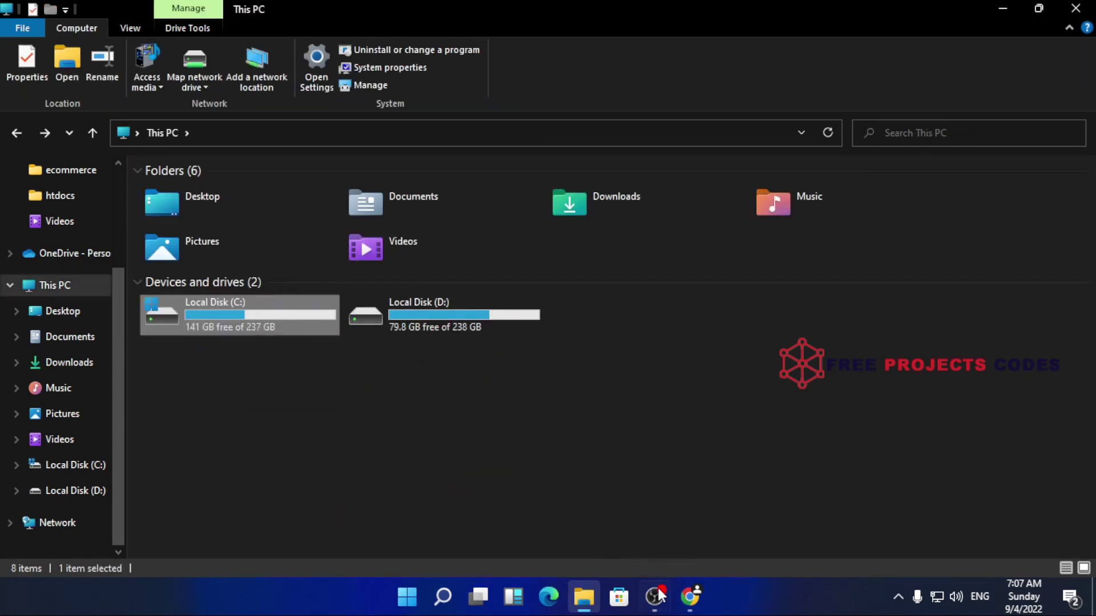
{"action": "left_click", "coordinate": [689, 596]}
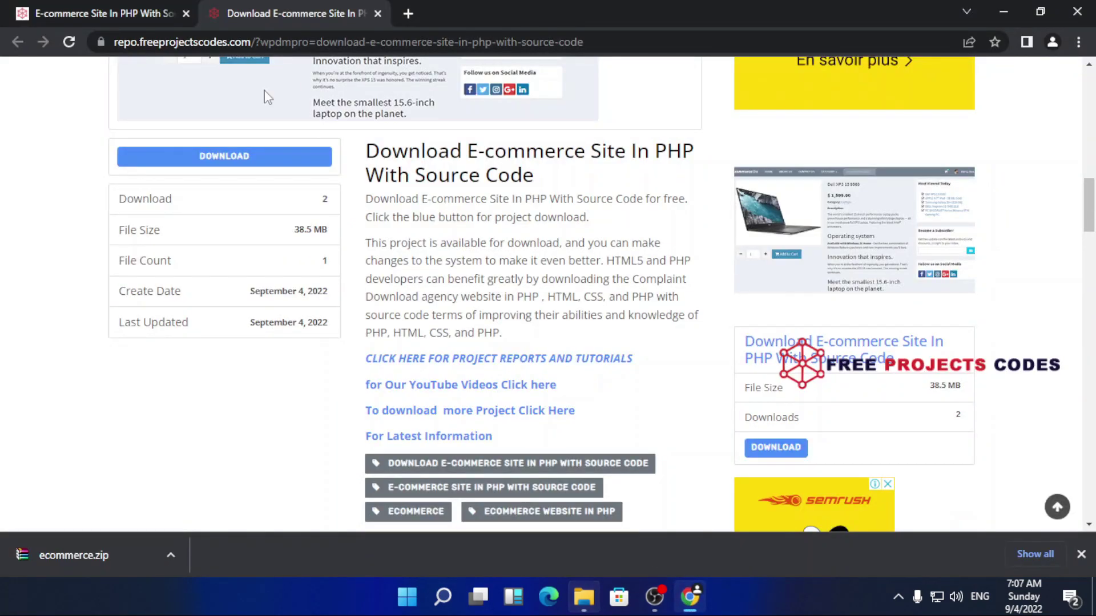
Step: Back on the e-commerce article, search the site for 'xamp'
{"action": "left_click", "coordinate": [129, 7]}
{"action": "scroll", "coordinate": [362, 319], "scroll_direction": "down", "scroll_amount": 15}
{"action": "scroll", "coordinate": [355, 331], "scroll_direction": "up", "scroll_amount": 8}
{"action": "scroll", "coordinate": [341, 341], "scroll_direction": "up", "scroll_amount": 15}
{"action": "scroll", "coordinate": [340, 341], "scroll_direction": "up", "scroll_amount": 12}
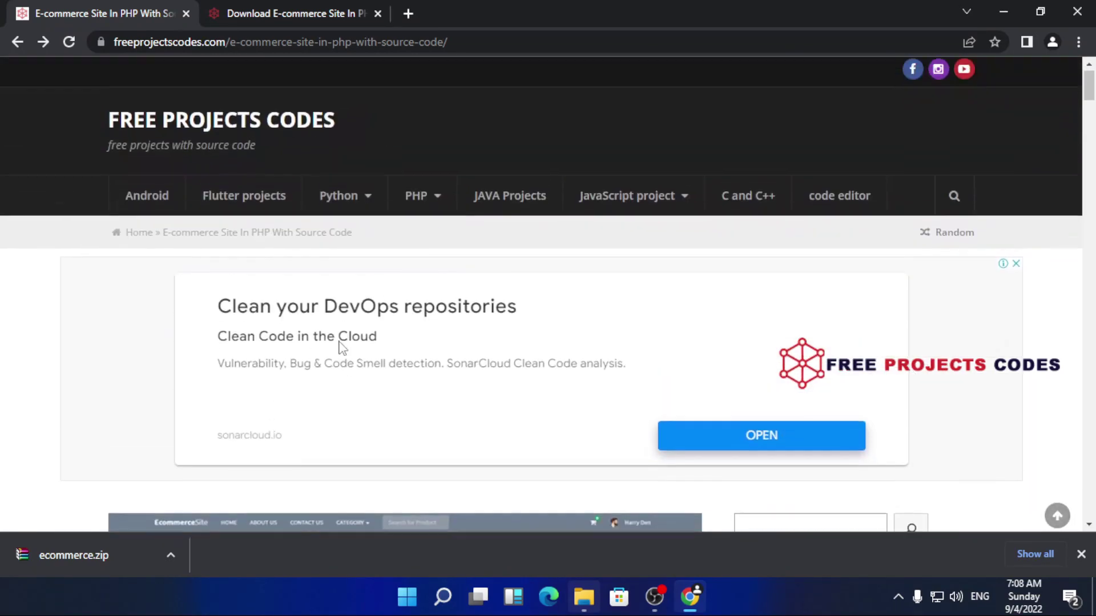
{"action": "left_click", "coordinate": [943, 210]}
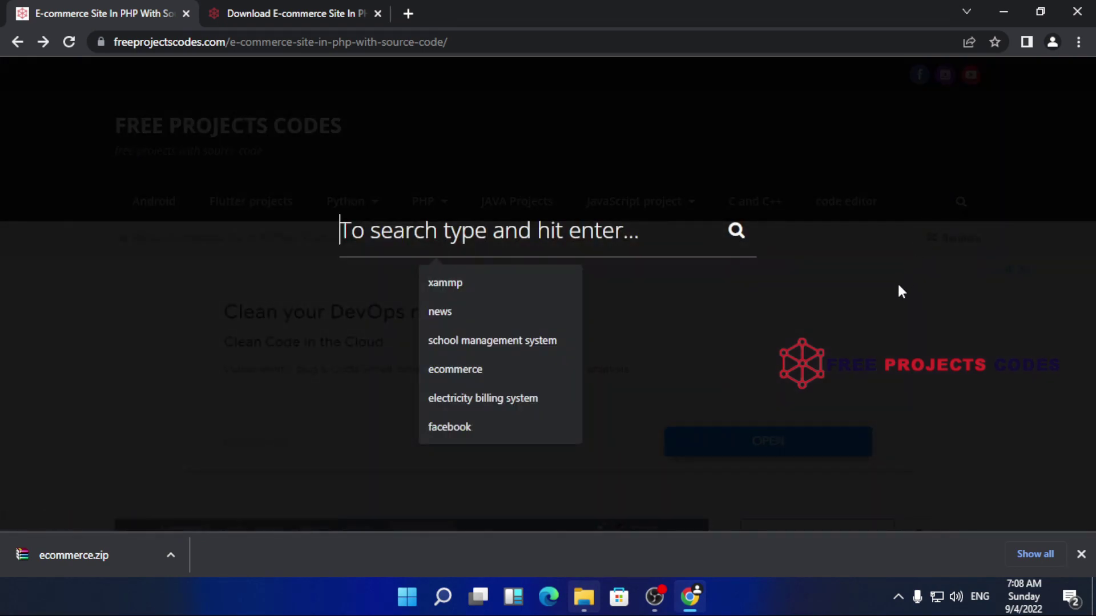
{"action": "type", "text": "xamp"}
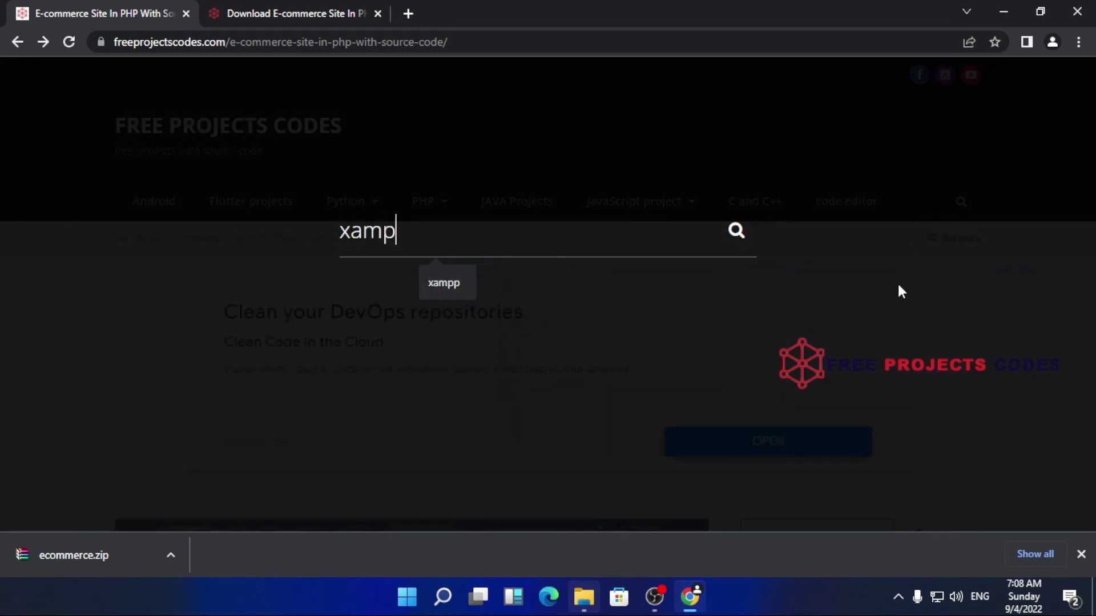
{"action": "key", "text": "Return"}
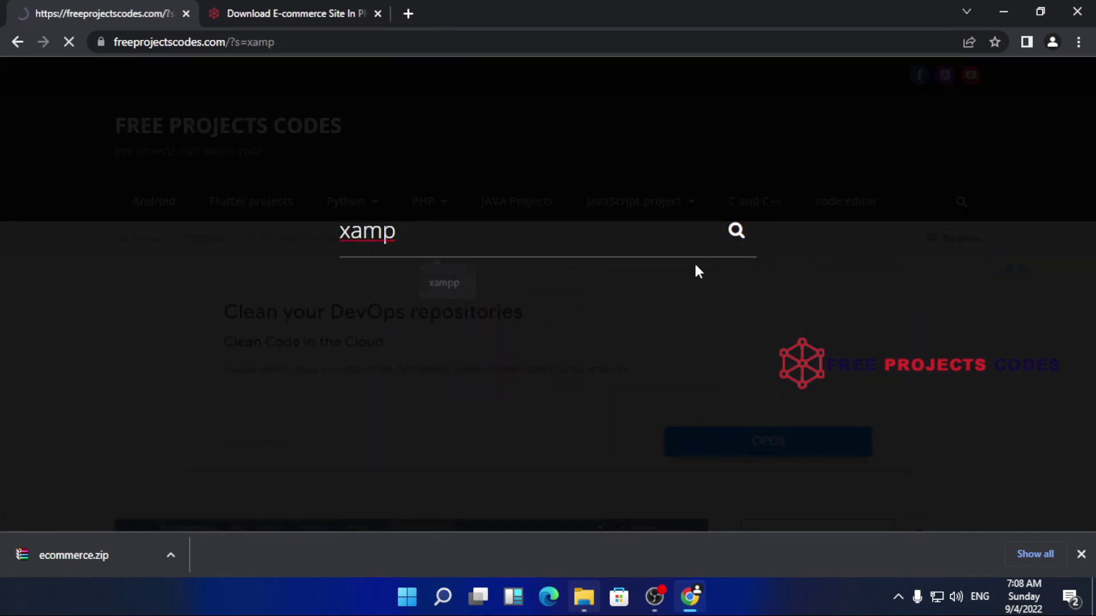
Step: Open the 'Download Xampp for all projects' post and its XAMPP 5.6.3 MEGA link in a new tab
{"action": "scroll", "coordinate": [392, 362], "scroll_direction": "down", "scroll_amount": 5}
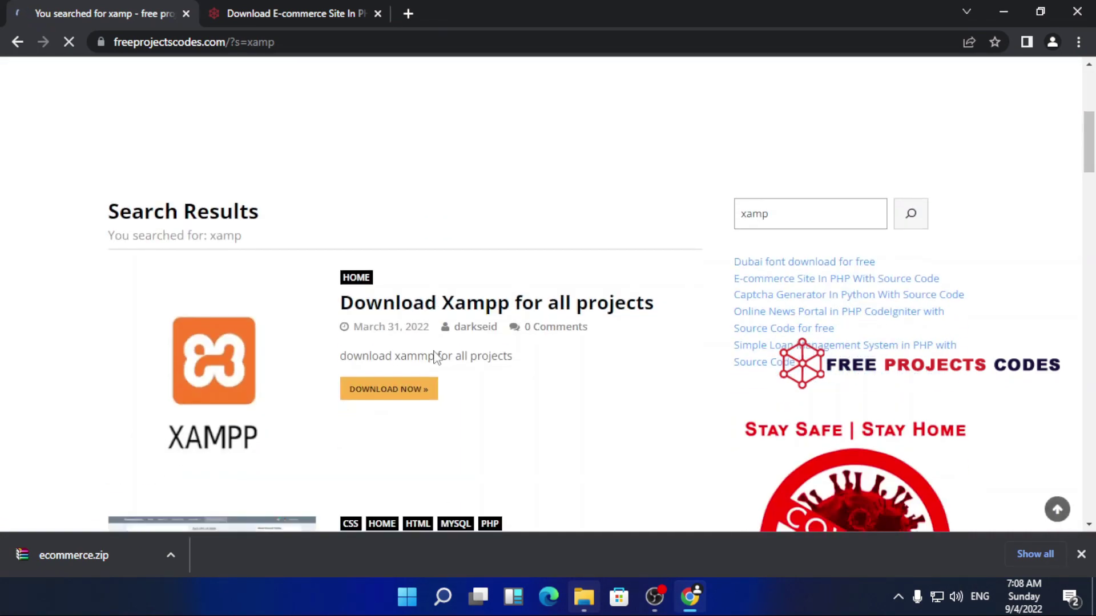
{"action": "left_click", "coordinate": [479, 305]}
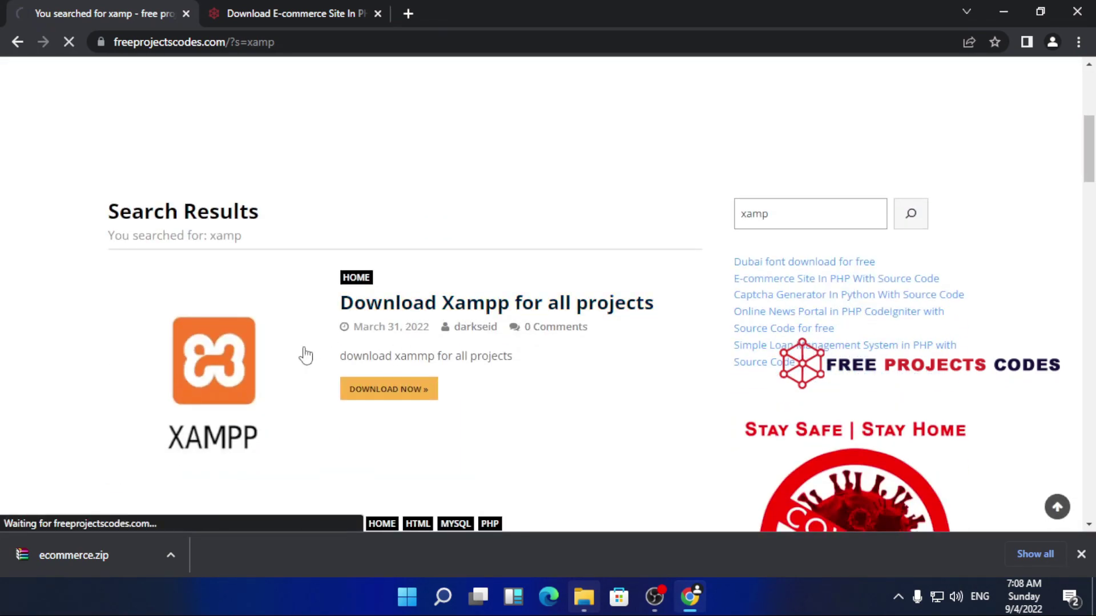
{"action": "scroll", "coordinate": [494, 354], "scroll_direction": "down", "scroll_amount": 10}
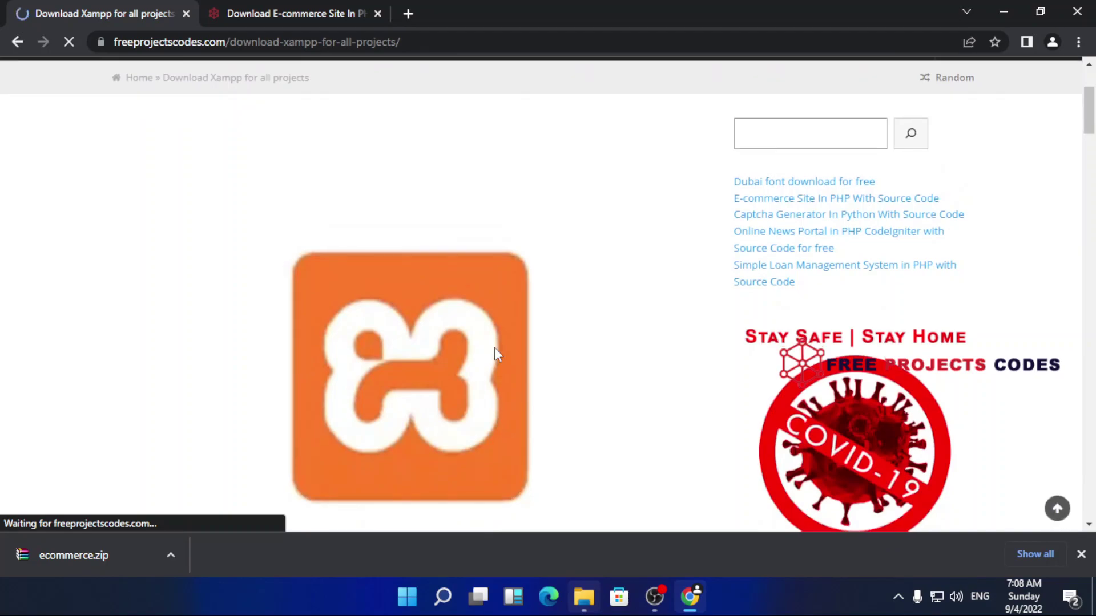
{"action": "scroll", "coordinate": [494, 354], "scroll_direction": "down", "scroll_amount": 15}
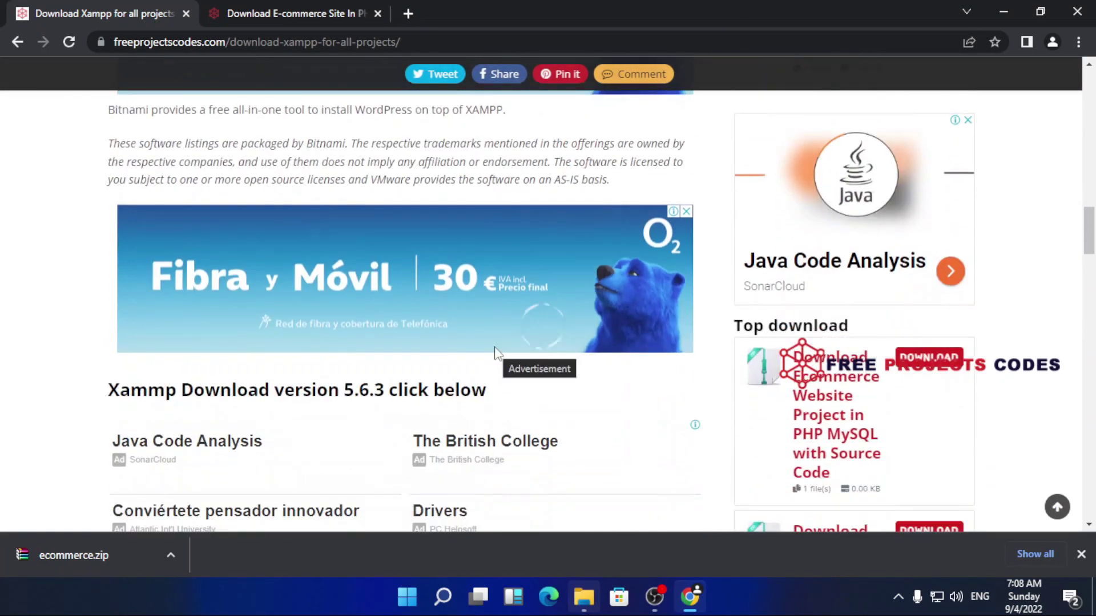
{"action": "scroll", "coordinate": [496, 354], "scroll_direction": "down", "scroll_amount": 11}
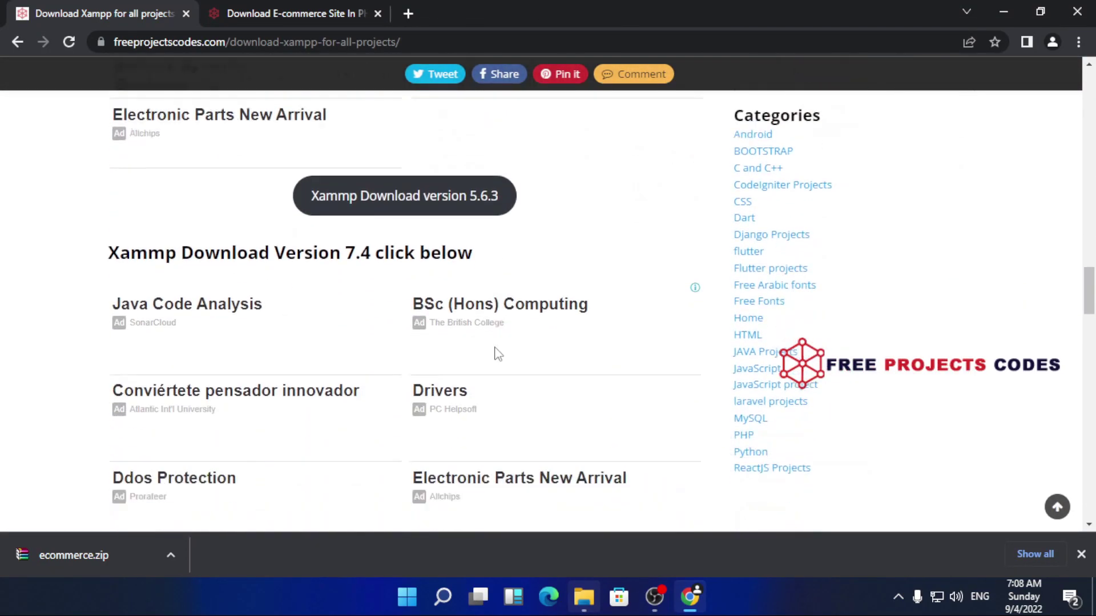
{"action": "scroll", "coordinate": [495, 354], "scroll_direction": "up", "scroll_amount": 7}
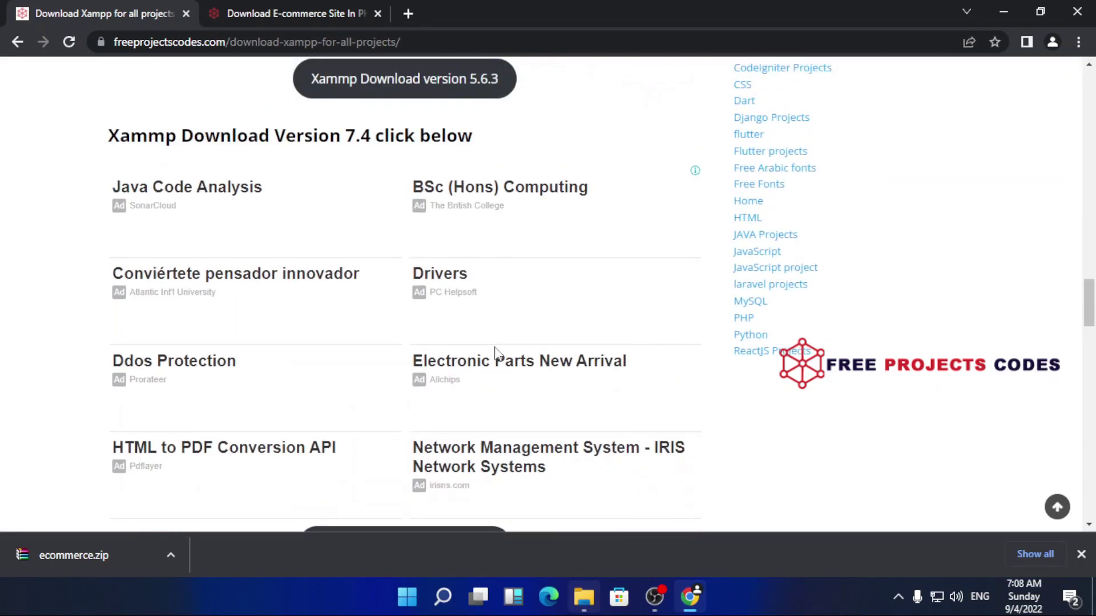
{"action": "left_click", "coordinate": [402, 239]}
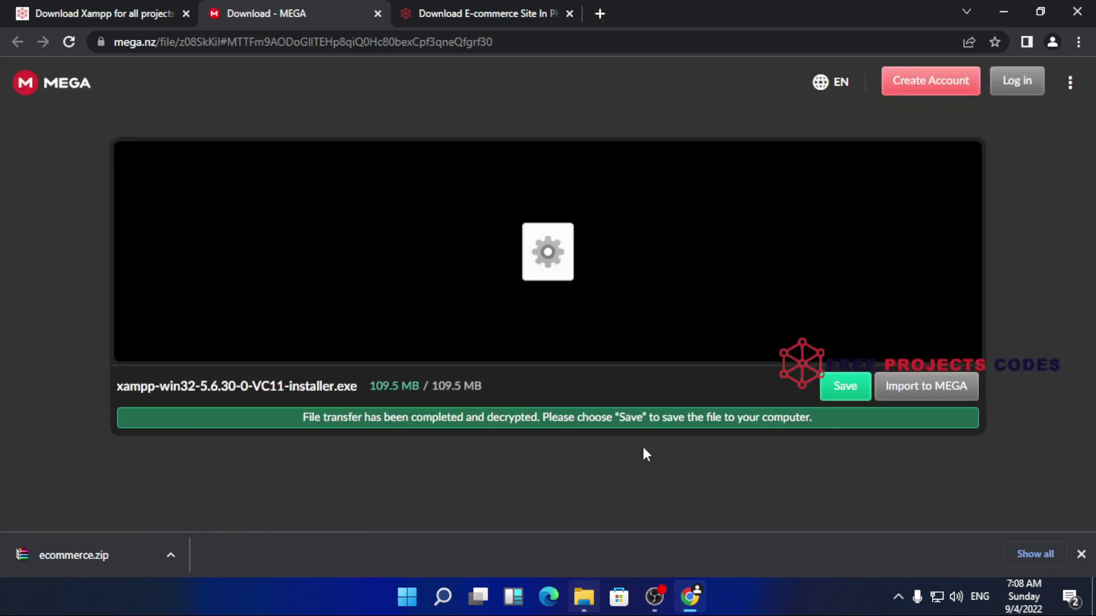
Step: Save xampp-win32-5.6.30-0-VC11-installer.exe from MEGA and show it in the Downloads folder
{"action": "left_click", "coordinate": [845, 387]}
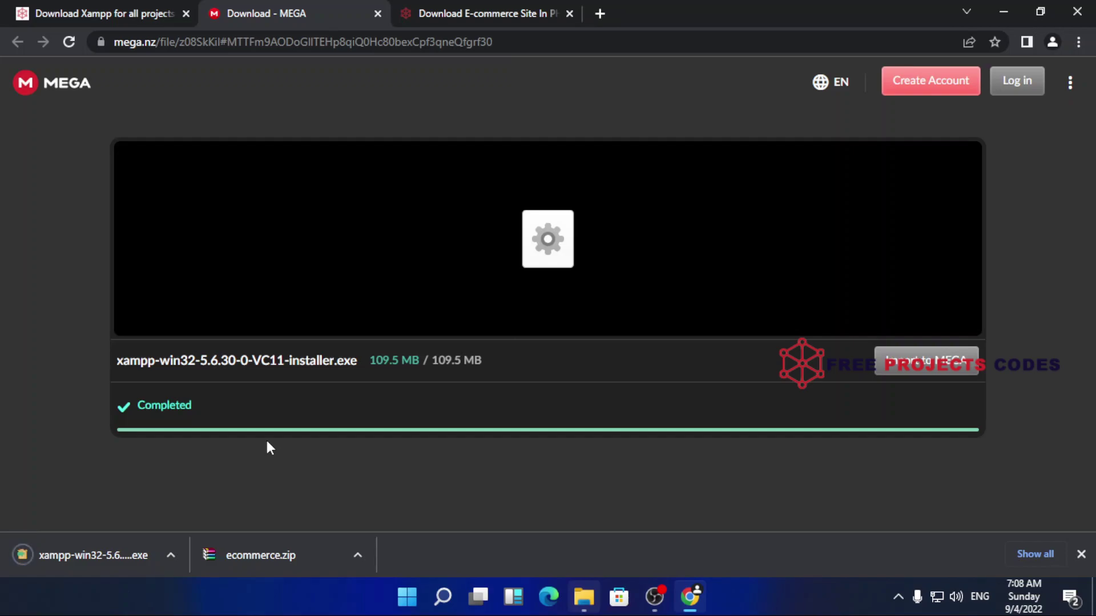
{"action": "left_click", "coordinate": [170, 556]}
{"action": "left_click", "coordinate": [190, 499]}
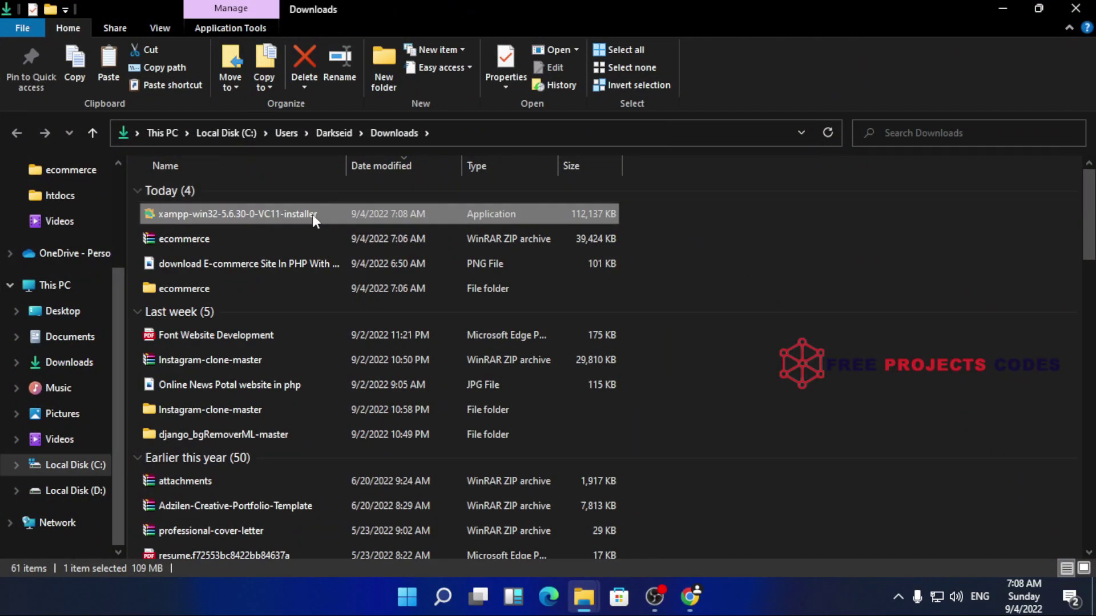
Step: Launch the XAMPP installer past the UAC warning, keeping default components and C:\xampp as the folder
{"action": "double_click", "coordinate": [313, 215]}
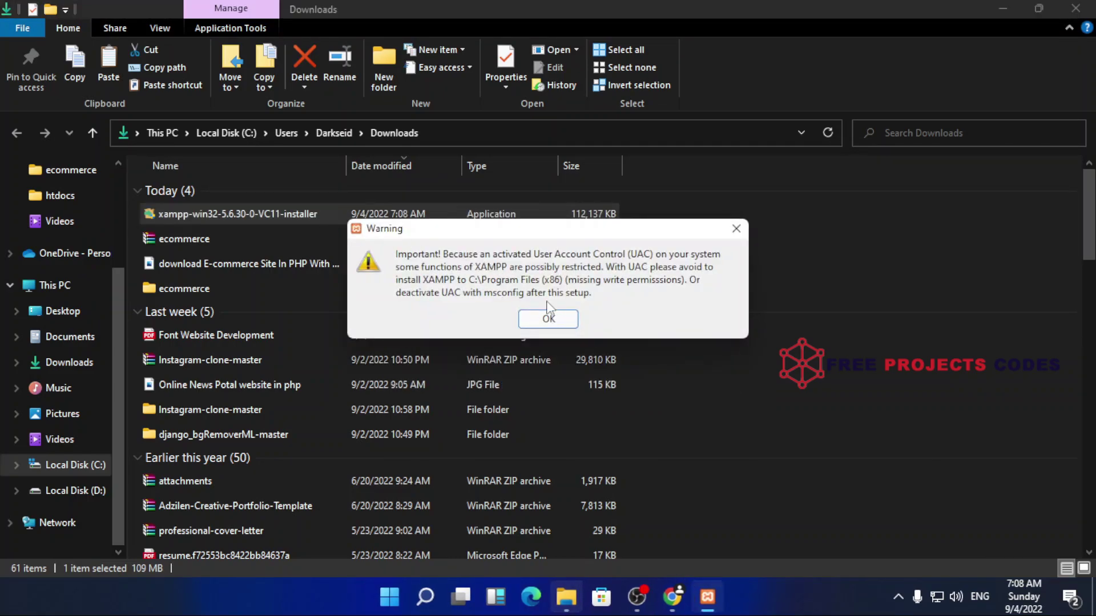
{"action": "left_click", "coordinate": [552, 317]}
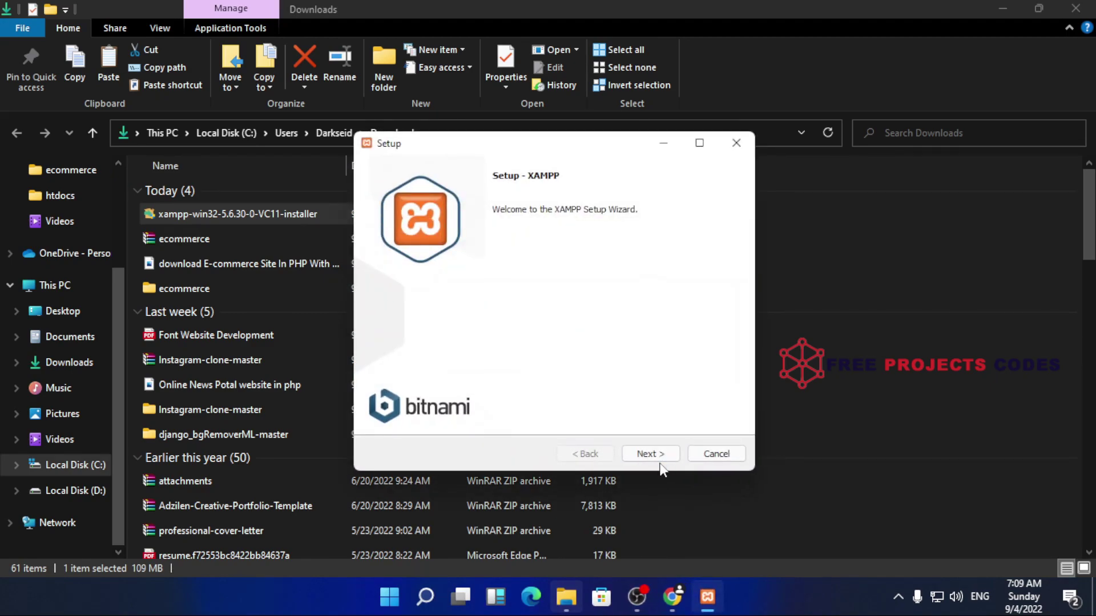
{"action": "left_click", "coordinate": [660, 458]}
{"action": "left_click", "coordinate": [662, 460]}
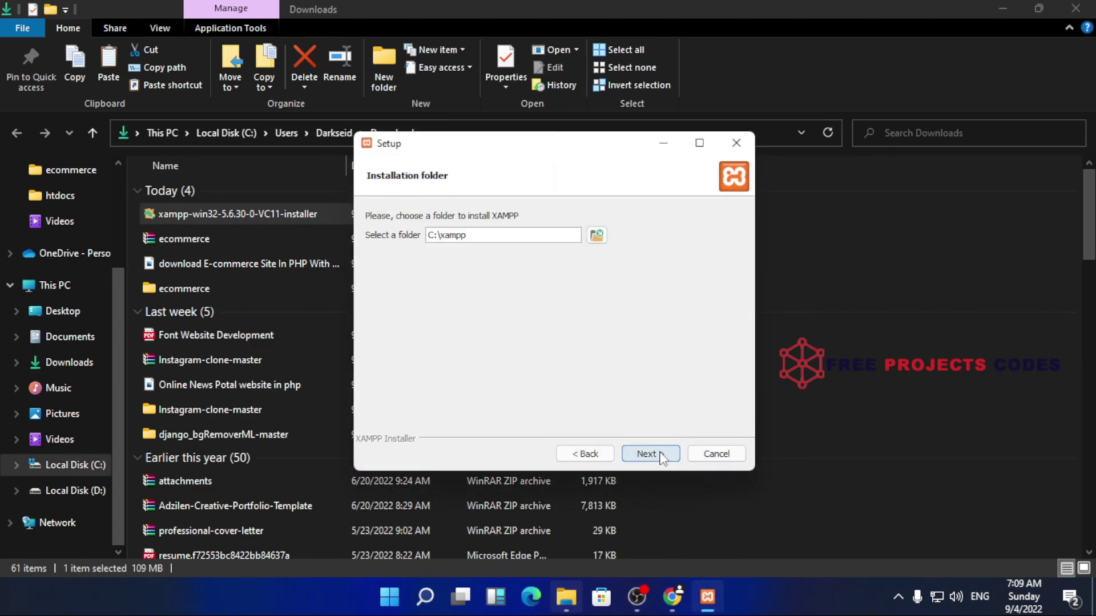
{"action": "left_click", "coordinate": [663, 458]}
Step: Skip the Bitnami offer, close its web page, and start the XAMPP installation
{"action": "left_click", "coordinate": [650, 454]}
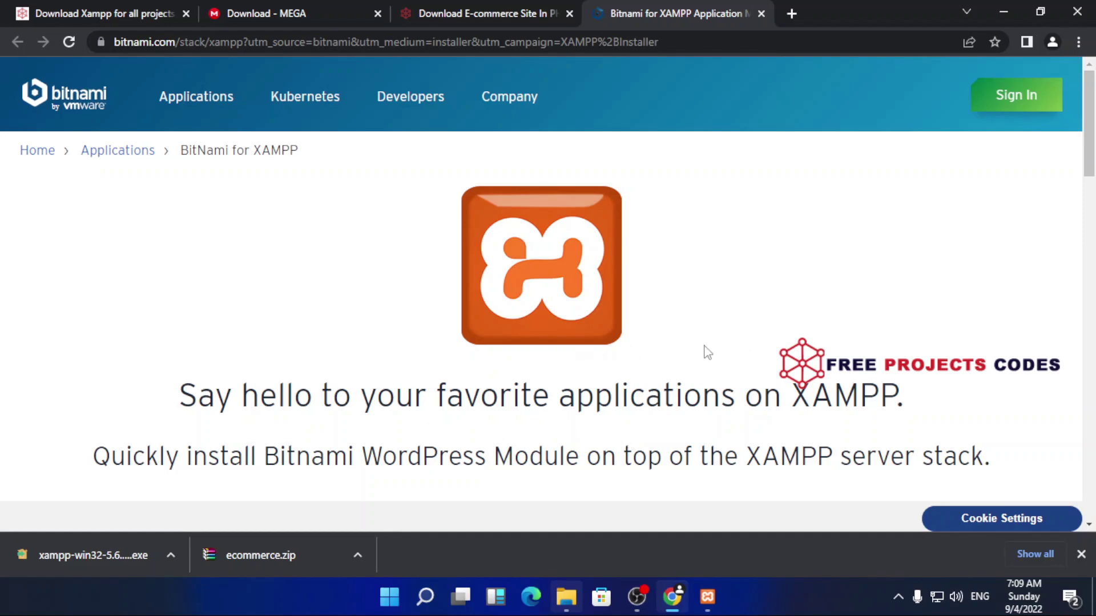
{"action": "left_click", "coordinate": [761, 13]}
{"action": "left_click", "coordinate": [1003, 12]}
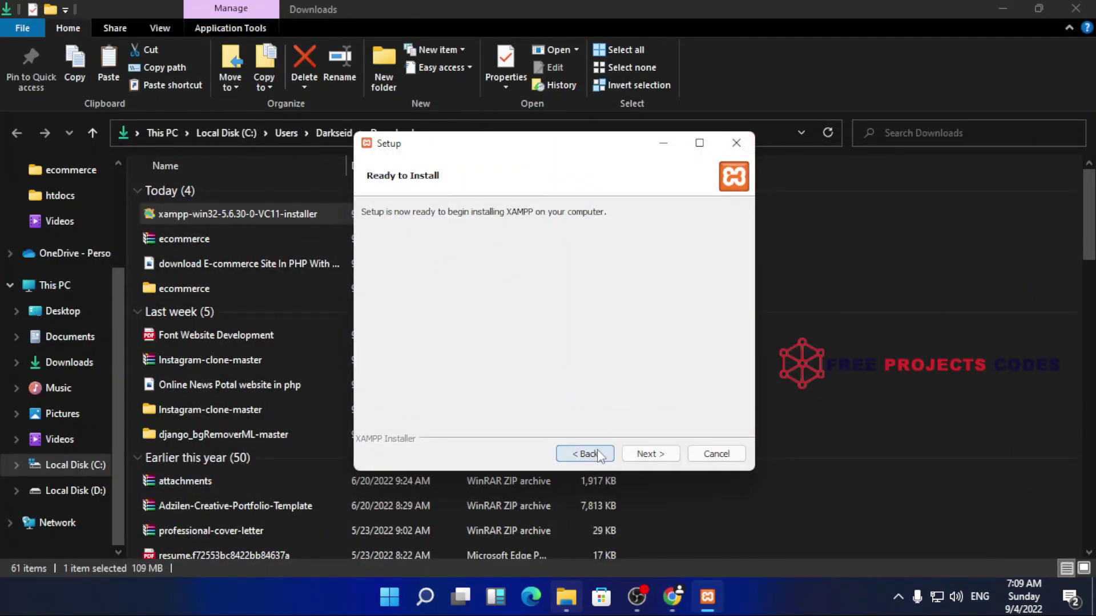
{"action": "left_click", "coordinate": [670, 451]}
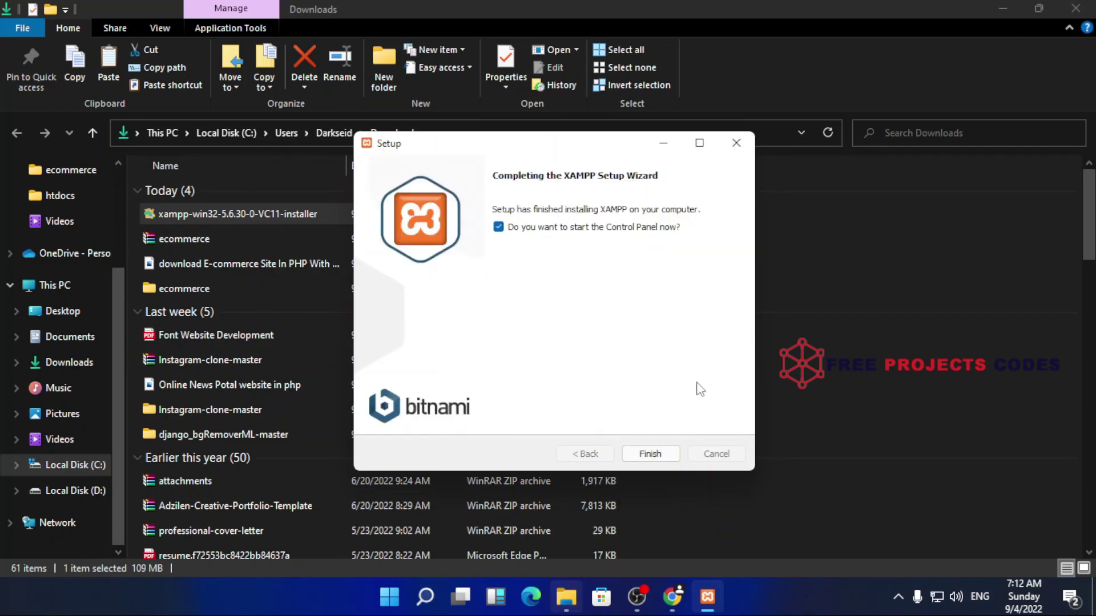
Step: Finish setup, save English as the XAMPP Control Panel language, and minimize the panel
{"action": "left_click", "coordinate": [653, 454]}
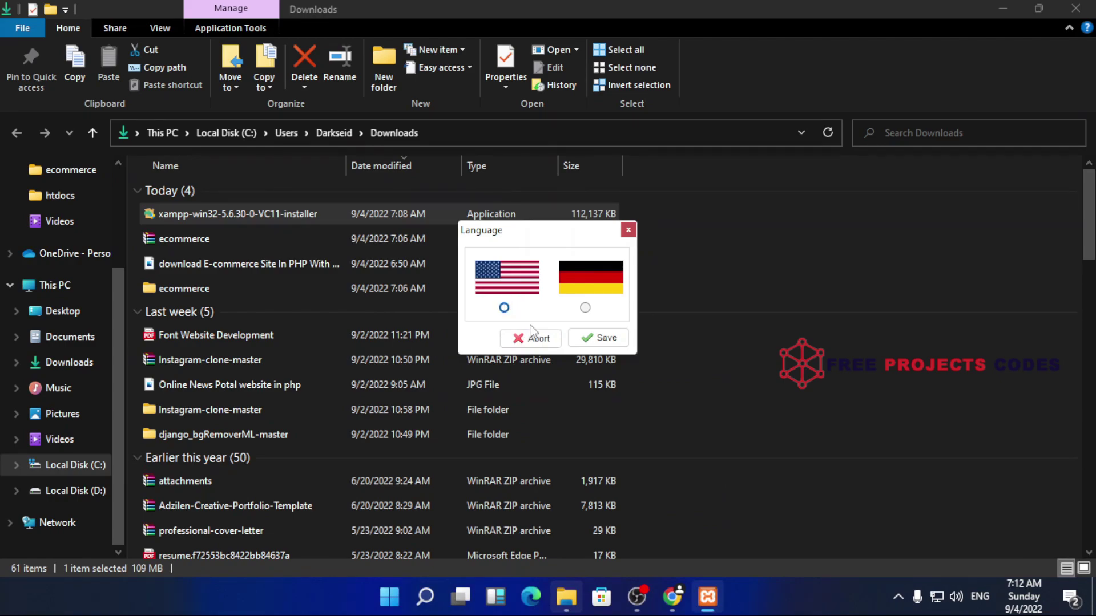
{"action": "left_click", "coordinate": [599, 338]}
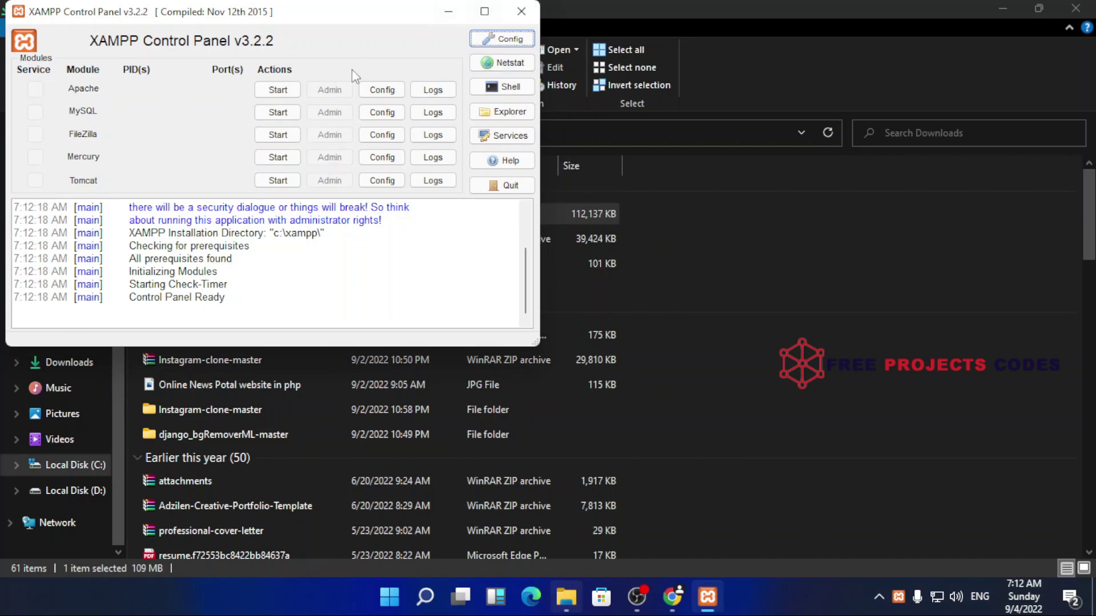
{"action": "left_click", "coordinate": [440, 13]}
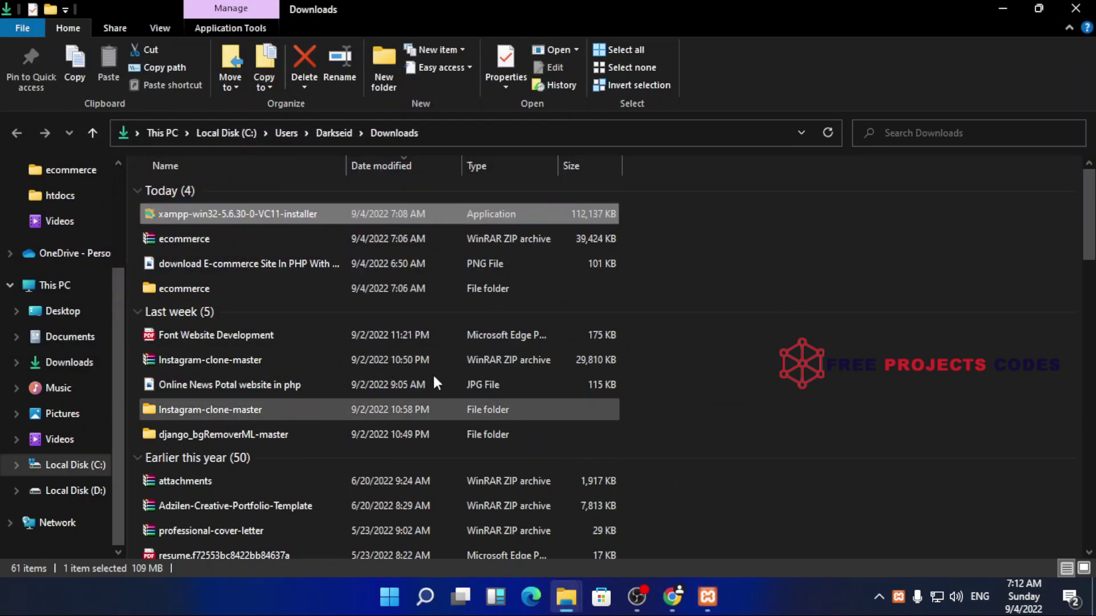
Step: Copy the ecommerce folder from Downloads and open Local Disk (C:)
{"action": "left_click", "coordinate": [275, 290]}
{"action": "right_click", "coordinate": [314, 288]}
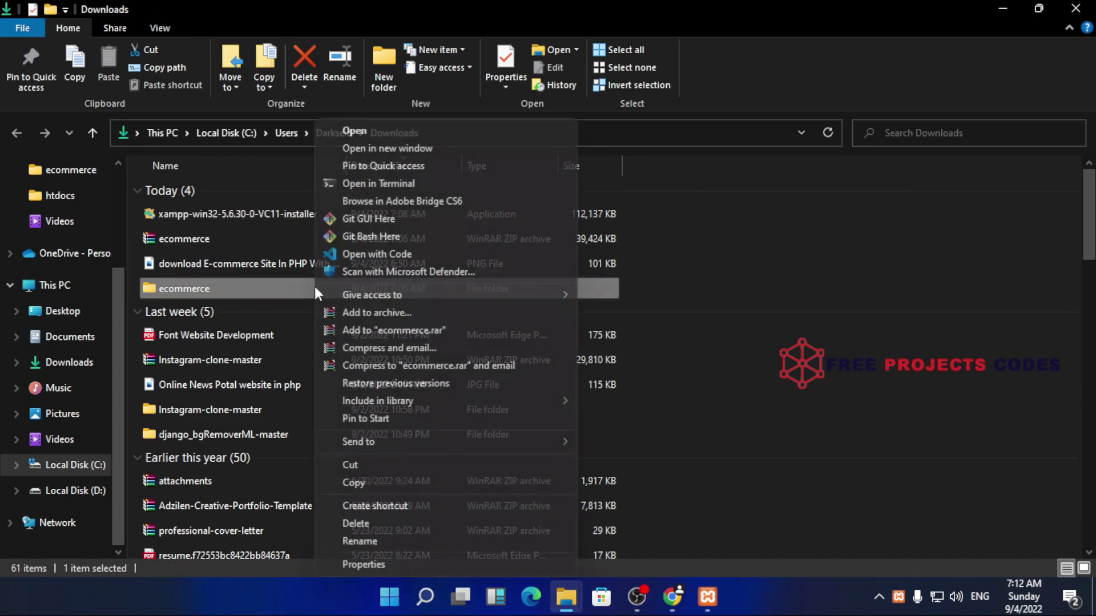
{"action": "left_click", "coordinate": [359, 483]}
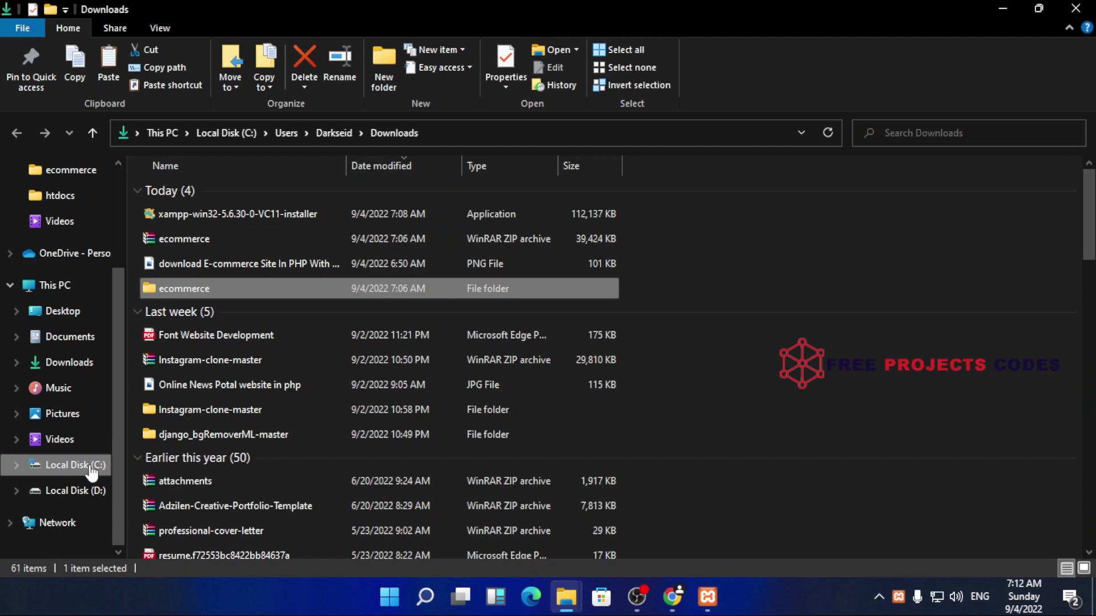
{"action": "left_click", "coordinate": [55, 286]}
{"action": "right_click", "coordinate": [301, 323]}
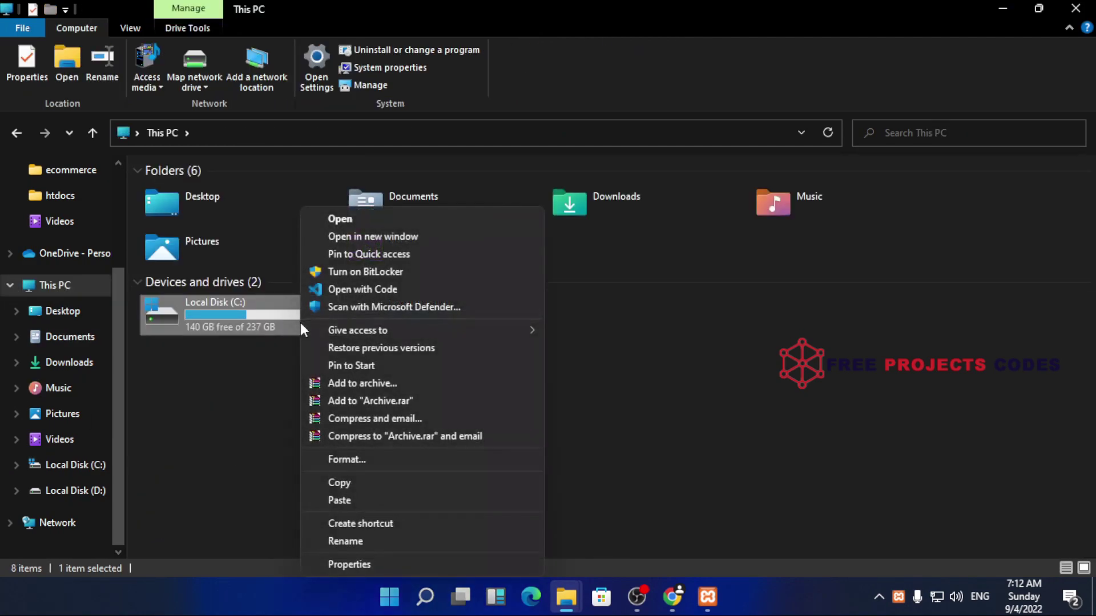
{"action": "left_click", "coordinate": [348, 219]}
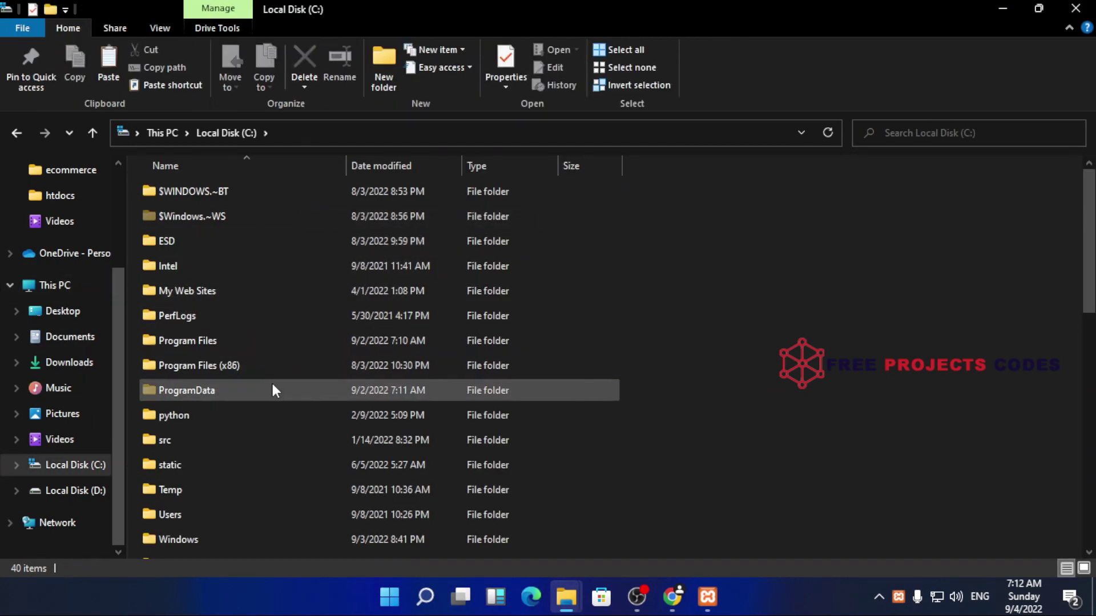
Step: Open C:\xampp\htdocs and paste the ecommerce folder into it
{"action": "scroll", "coordinate": [272, 383], "scroll_direction": "down", "scroll_amount": 1}
{"action": "scroll", "coordinate": [271, 451], "scroll_direction": "down", "scroll_amount": 2}
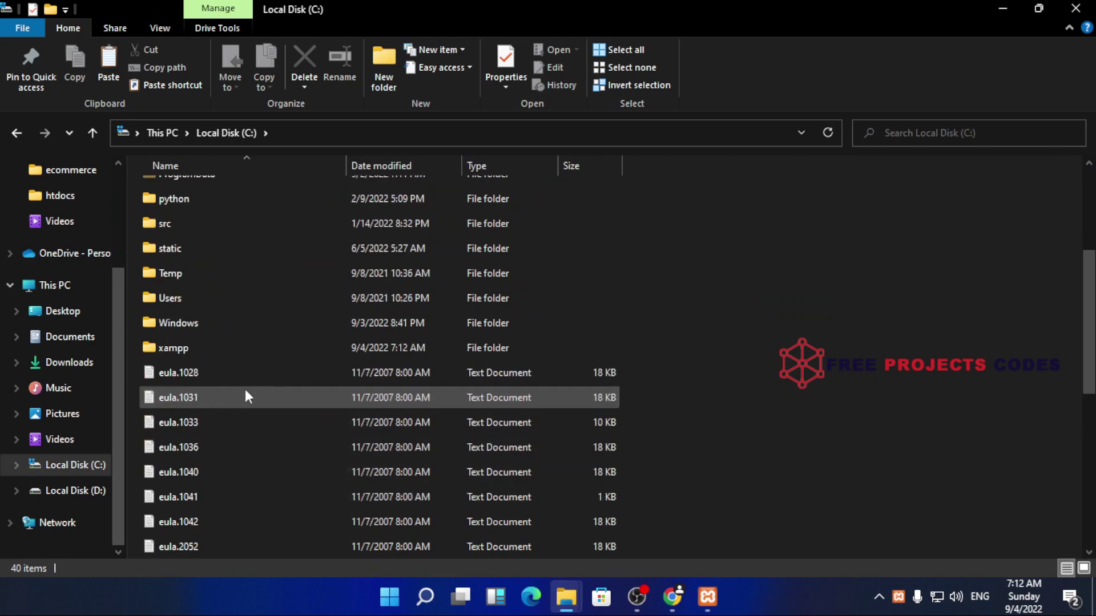
{"action": "right_click", "coordinate": [247, 348]}
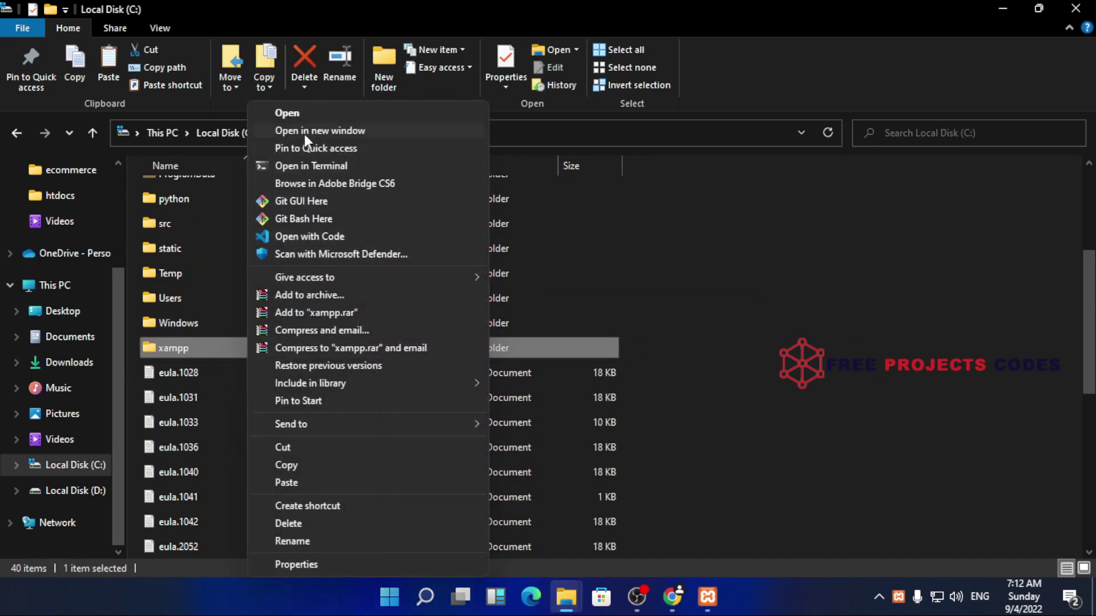
{"action": "left_click", "coordinate": [302, 115]}
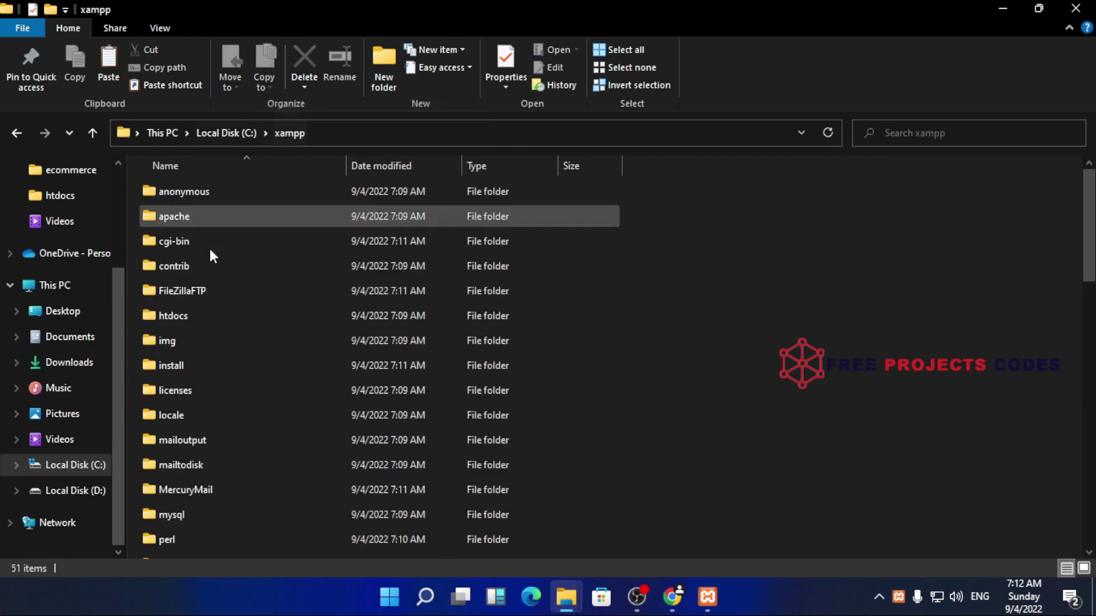
{"action": "right_click", "coordinate": [234, 315]}
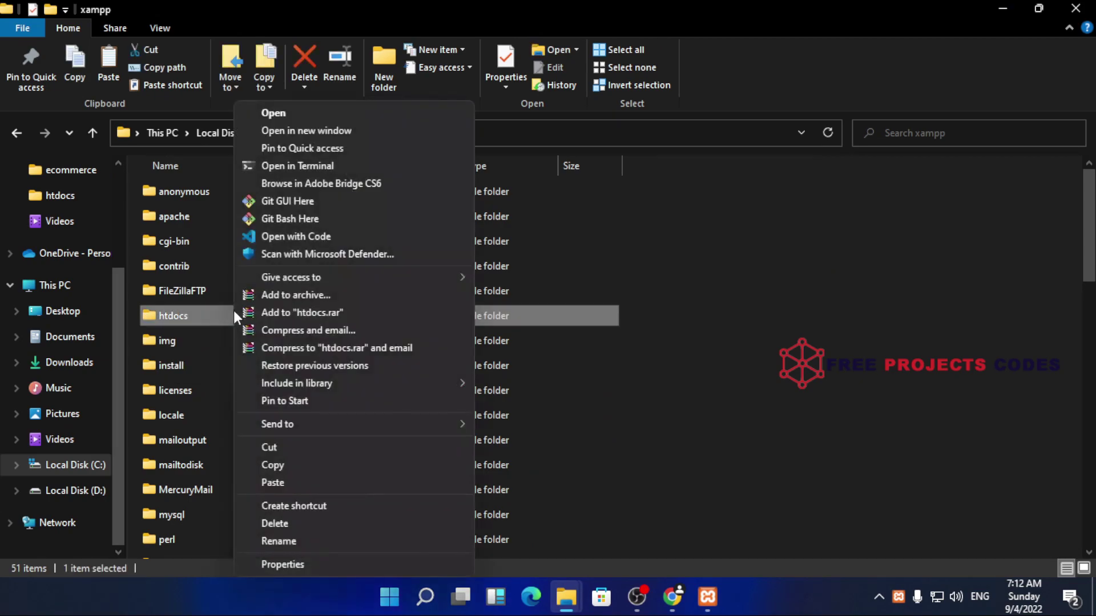
{"action": "left_click", "coordinate": [282, 113]}
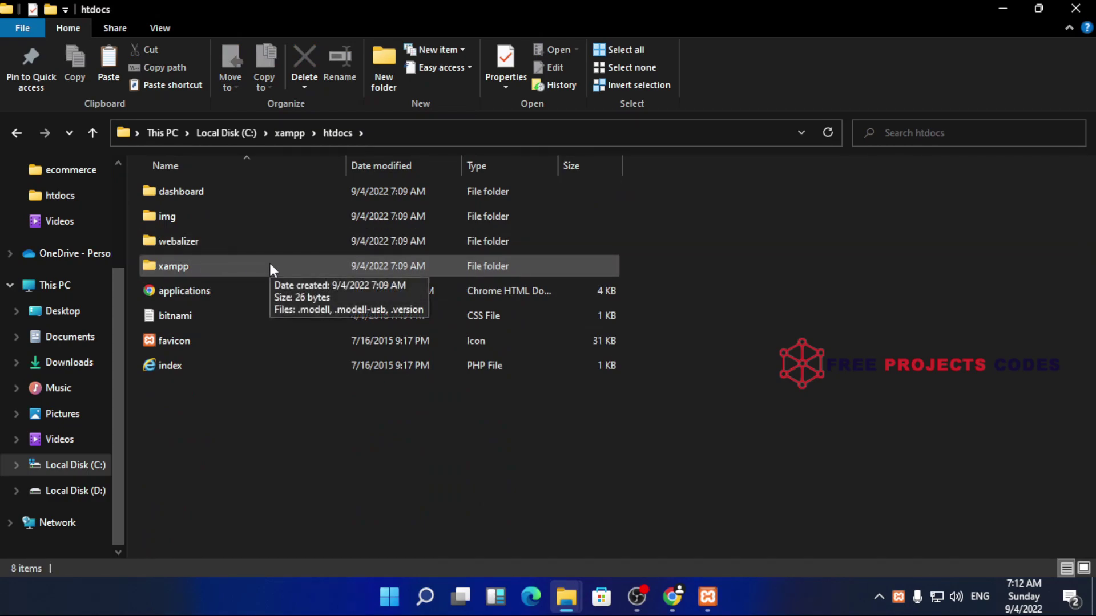
{"action": "right_click", "coordinate": [316, 497]}
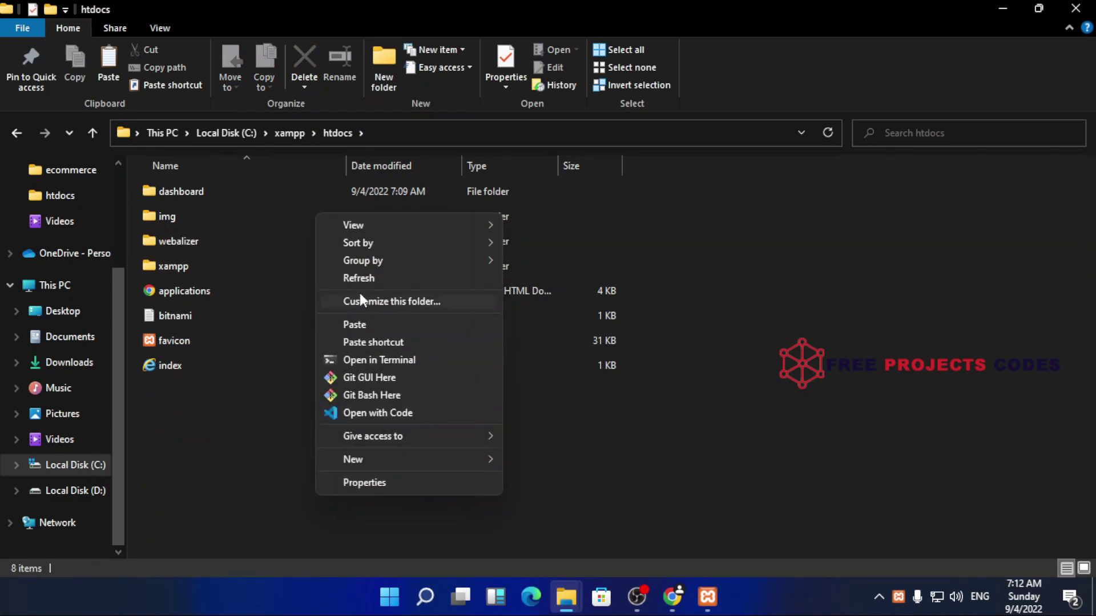
{"action": "left_click", "coordinate": [374, 325]}
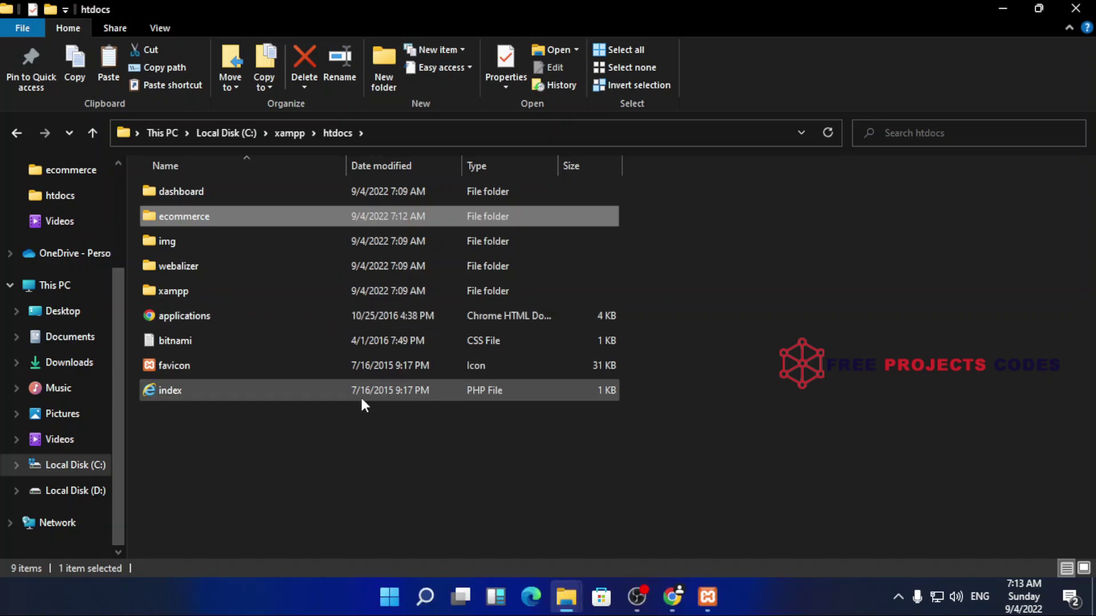
{"action": "left_click", "coordinate": [336, 485]}
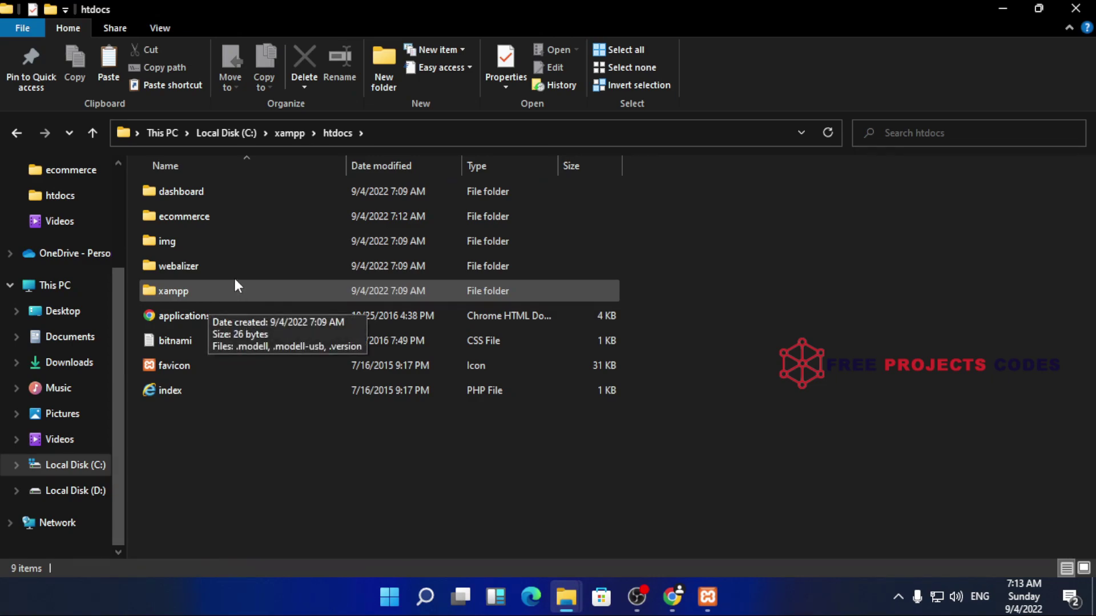
Step: Start Apache (ports 80, 443) and MySQL (port 3306) in XAMPP Control Panel, then minimize it
{"action": "left_click", "coordinate": [708, 597]}
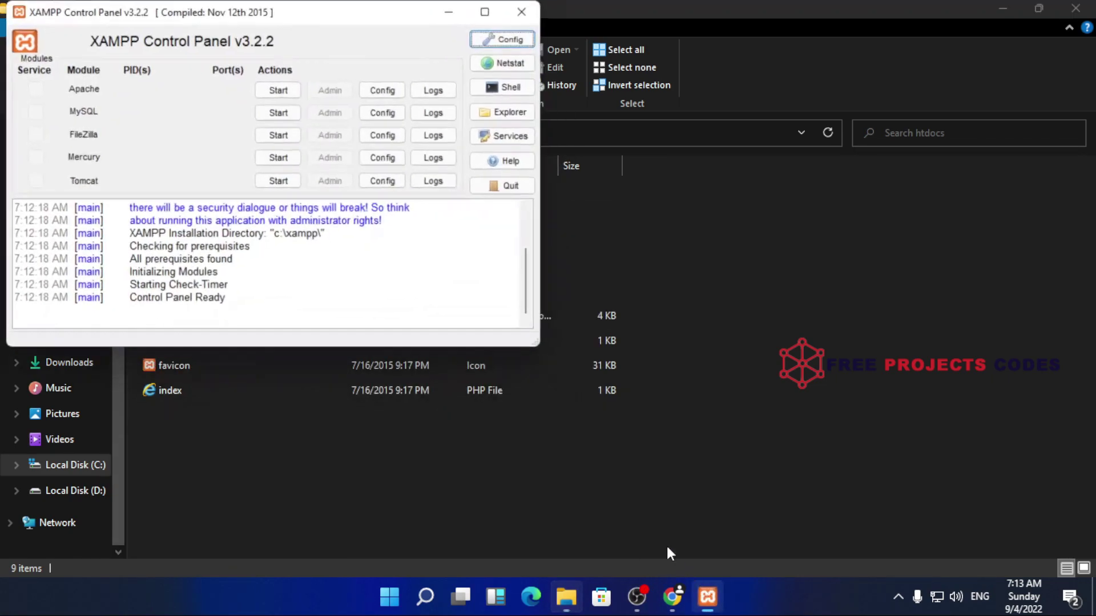
{"action": "left_click", "coordinate": [280, 90]}
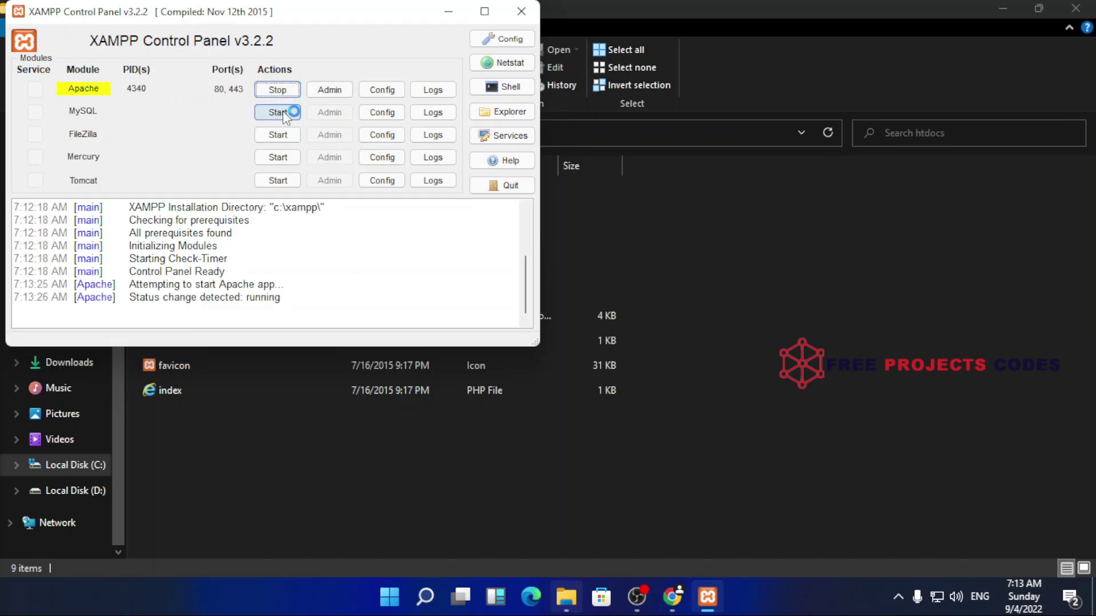
{"action": "left_click", "coordinate": [283, 112]}
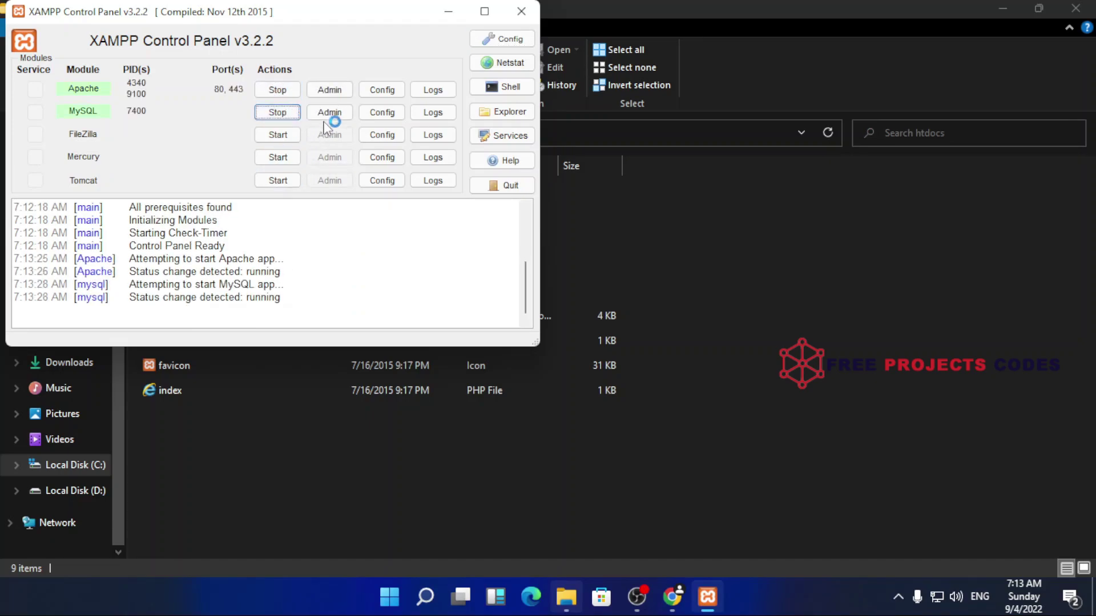
{"action": "left_click", "coordinate": [448, 13]}
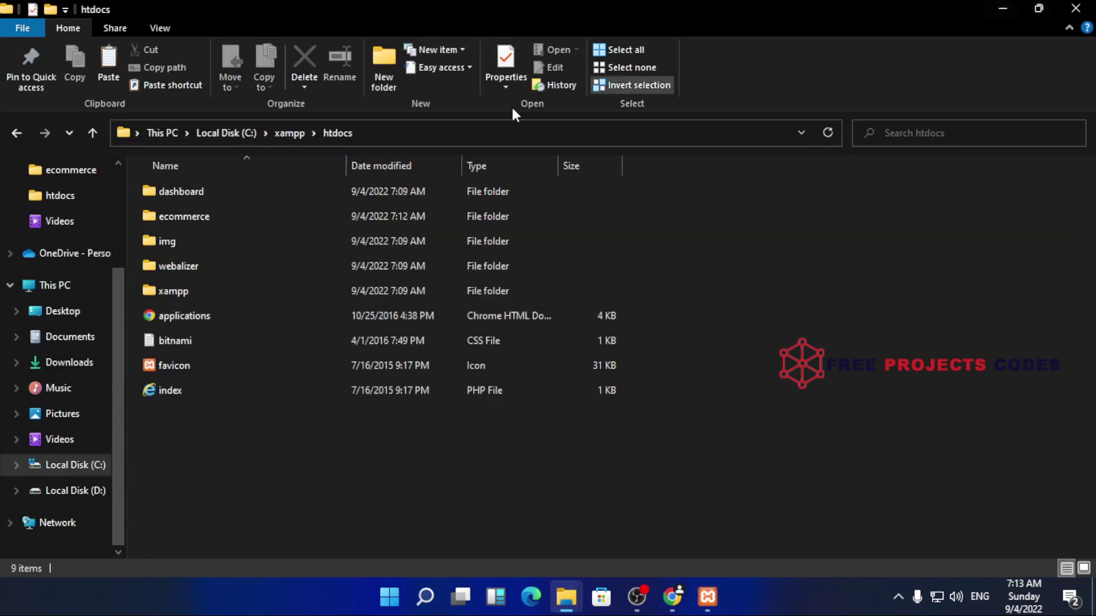
Step: Cut the nested inner ecommerce folder and paste it up into htdocs
{"action": "double_click", "coordinate": [247, 220]}
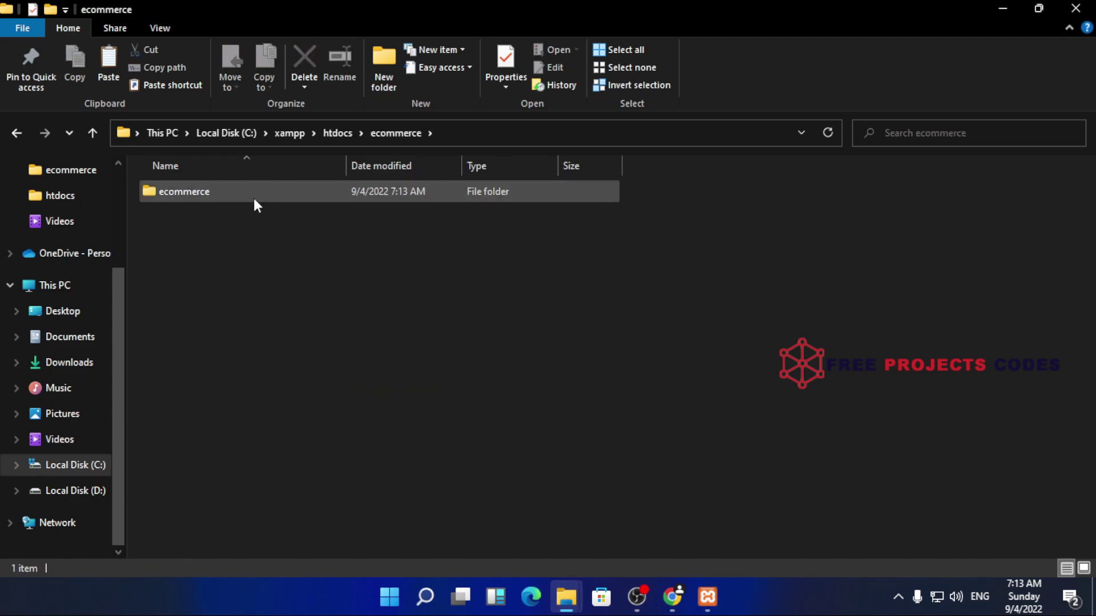
{"action": "left_click", "coordinate": [20, 134]}
{"action": "double_click", "coordinate": [280, 217]}
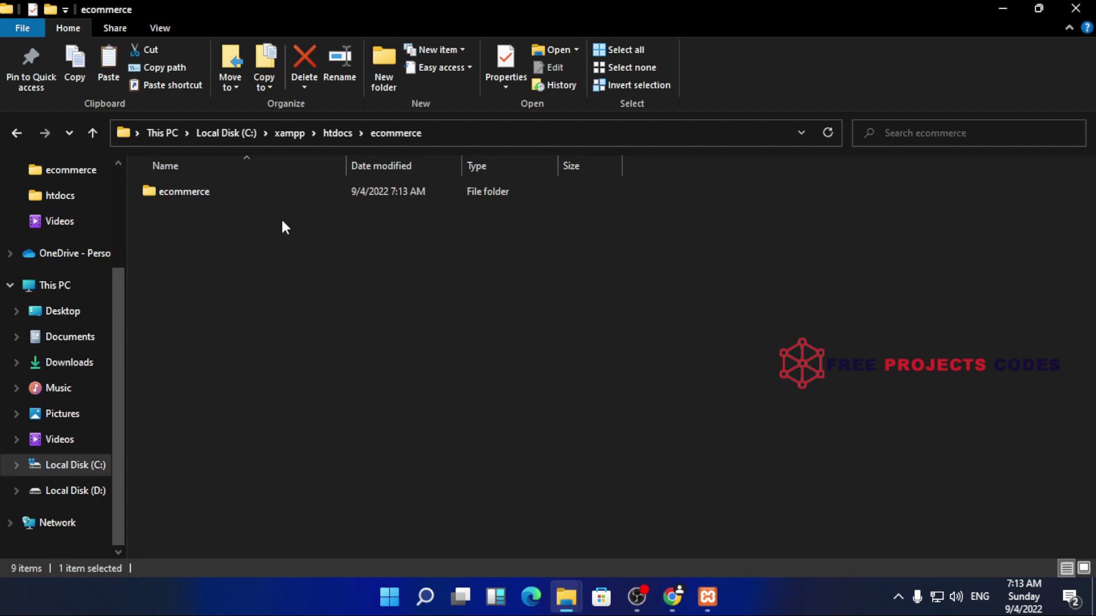
{"action": "double_click", "coordinate": [270, 200]}
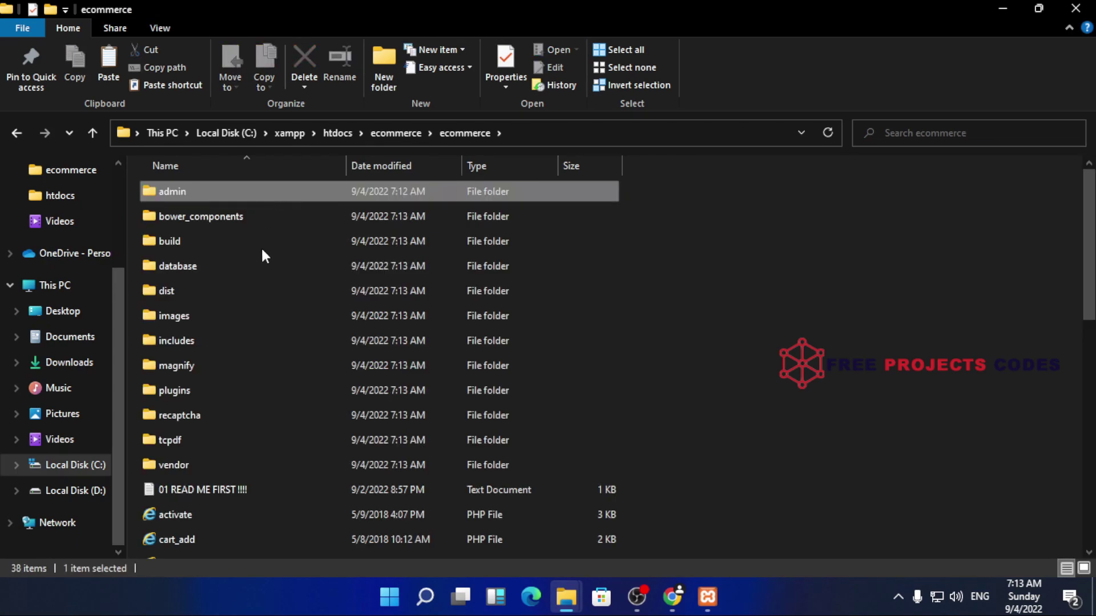
{"action": "right_click", "coordinate": [245, 193]}
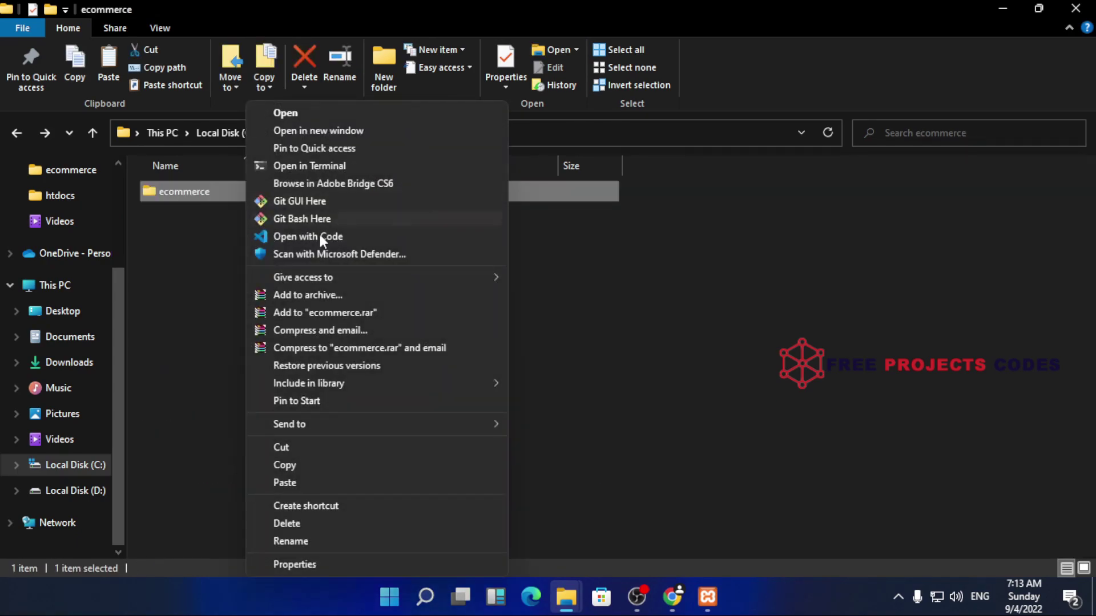
{"action": "left_click", "coordinate": [317, 450]}
{"action": "key", "text": "alt+Up"}
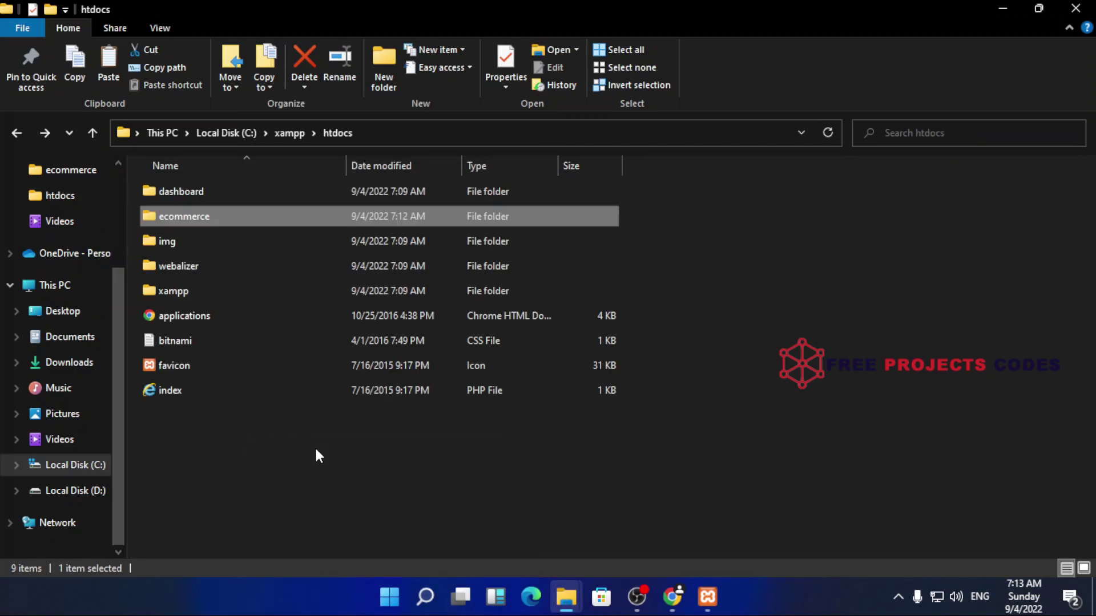
{"action": "right_click", "coordinate": [330, 473]}
{"action": "left_click", "coordinate": [395, 307]}
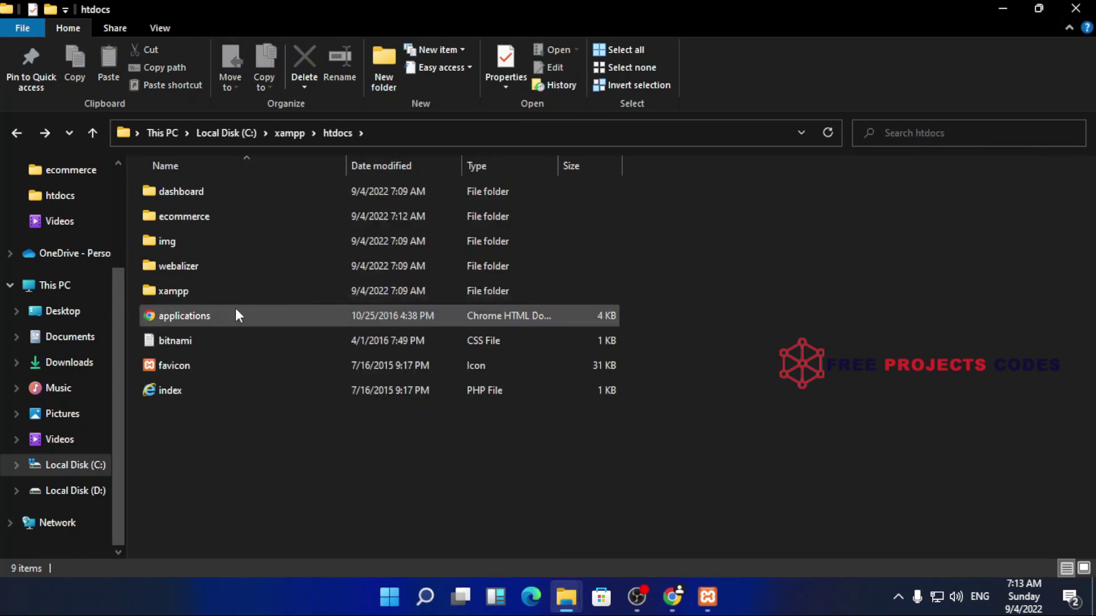
Step: Open the ecommerce project folder and its '01 READ ME FIRST !!!!' file
{"action": "double_click", "coordinate": [260, 218]}
{"action": "scroll", "coordinate": [297, 468], "scroll_direction": "down", "scroll_amount": 1}
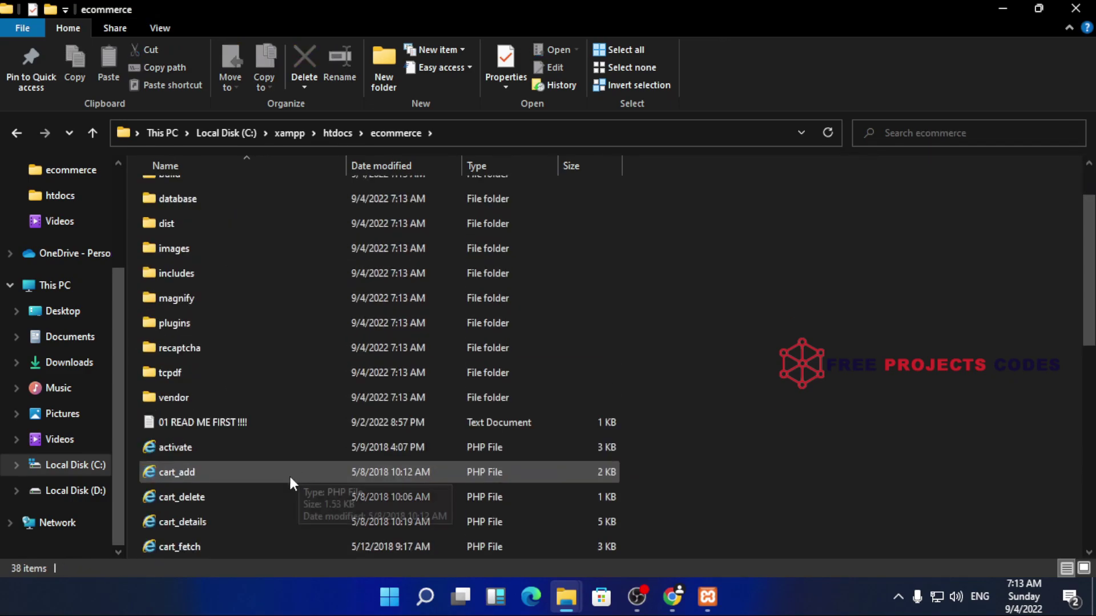
{"action": "double_click", "coordinate": [282, 429]}
Step: Read through the readme's login details and ecomm database instructions, then minimize Notepad
{"action": "scroll", "coordinate": [421, 389], "scroll_direction": "down", "scroll_amount": 2}
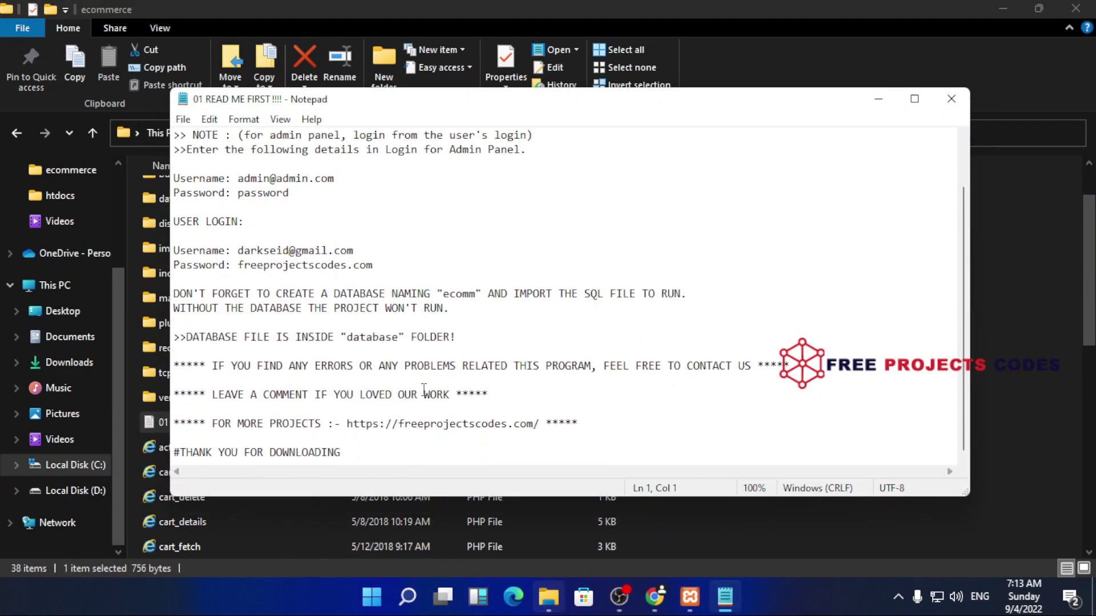
{"action": "scroll", "coordinate": [416, 382], "scroll_direction": "up", "scroll_amount": 2}
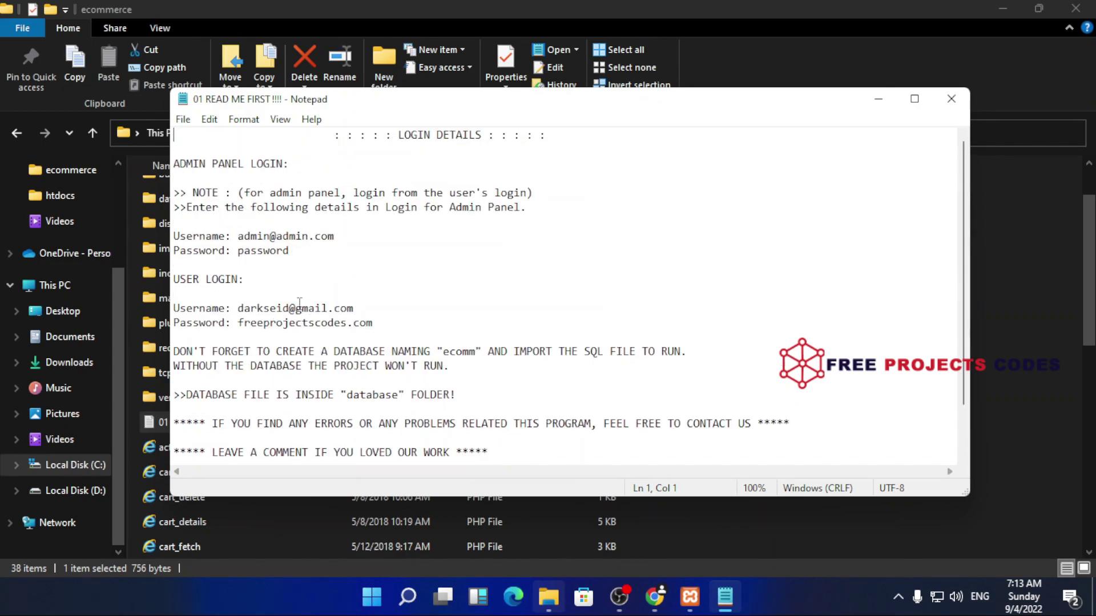
{"action": "scroll", "coordinate": [456, 290], "scroll_direction": "down", "scroll_amount": 2}
{"action": "scroll", "coordinate": [454, 297], "scroll_direction": "up", "scroll_amount": 2}
{"action": "scroll", "coordinate": [450, 303], "scroll_direction": "down", "scroll_amount": 2}
{"action": "scroll", "coordinate": [448, 303], "scroll_direction": "up", "scroll_amount": 2}
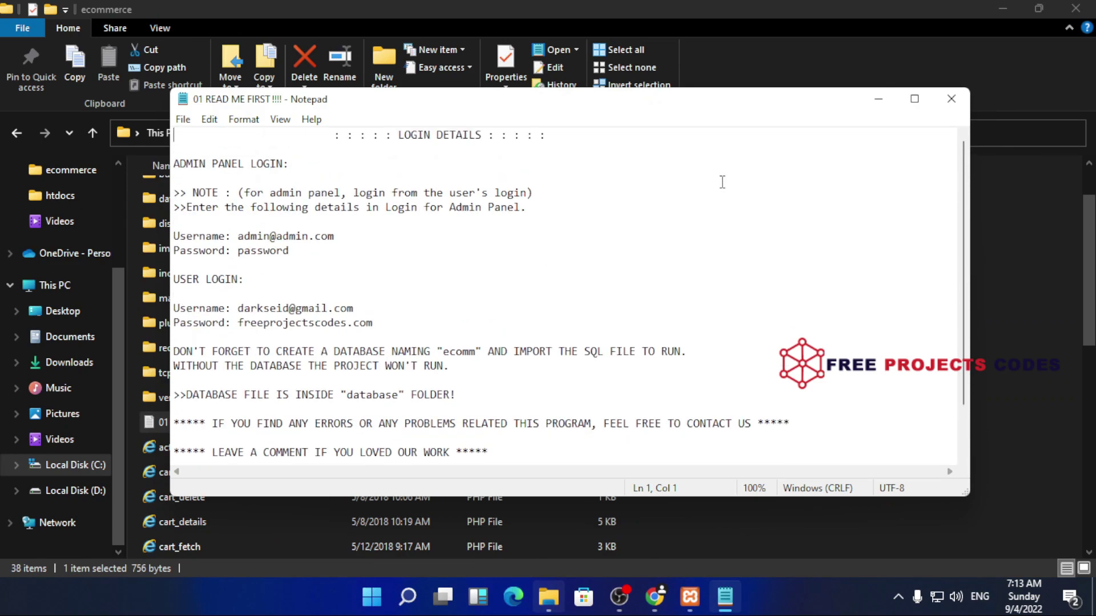
{"action": "left_click", "coordinate": [882, 103]}
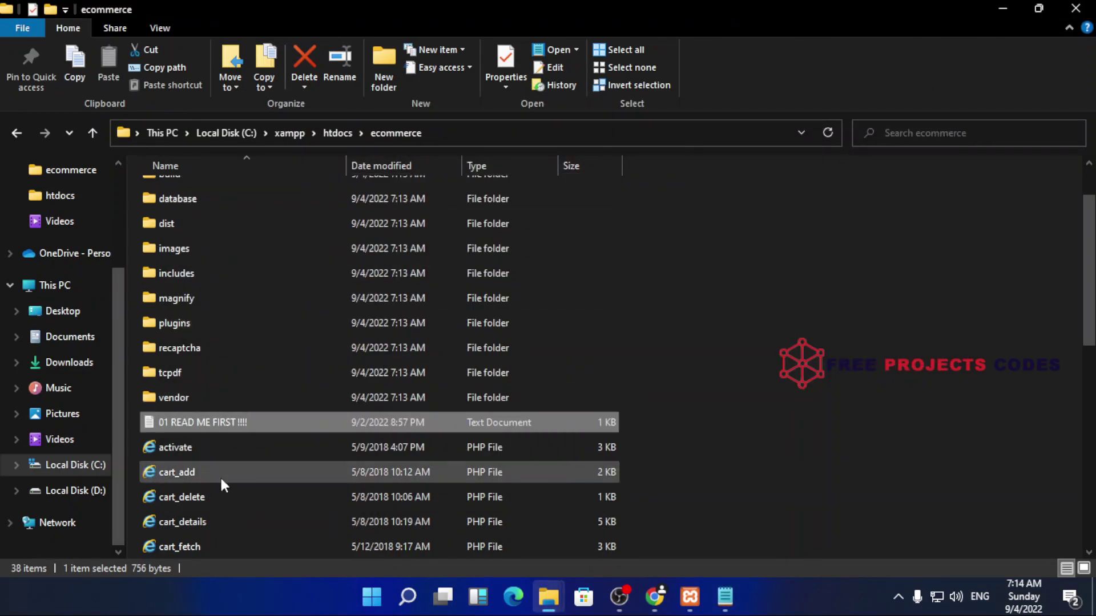
Step: Open the ecommerce project's database folder
{"action": "scroll", "coordinate": [279, 443], "scroll_direction": "down", "scroll_amount": 6}
{"action": "scroll", "coordinate": [279, 450], "scroll_direction": "up", "scroll_amount": 6}
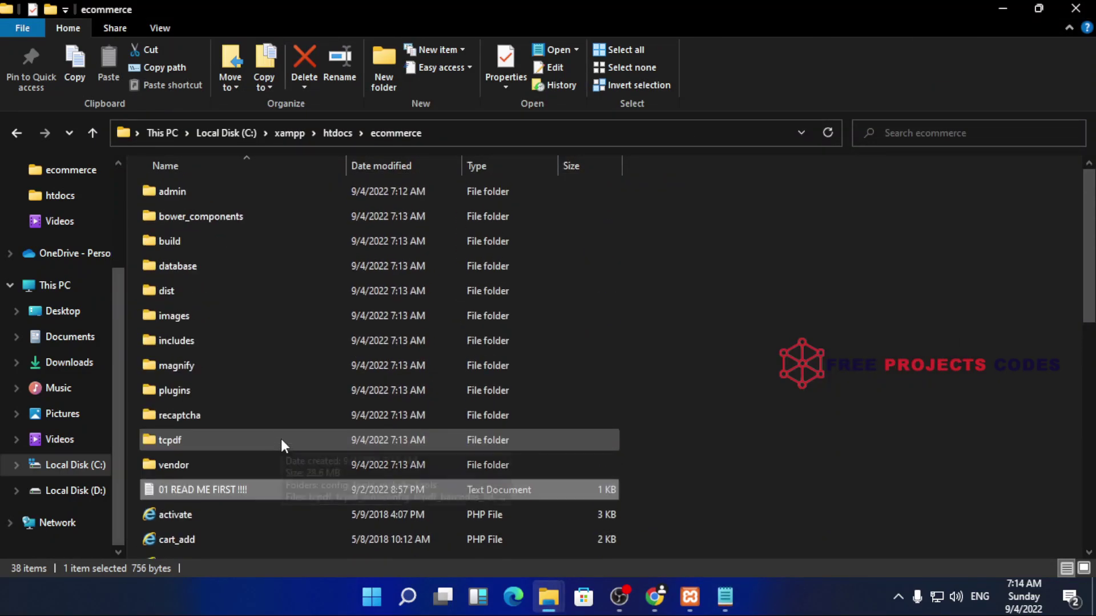
{"action": "double_click", "coordinate": [209, 267]}
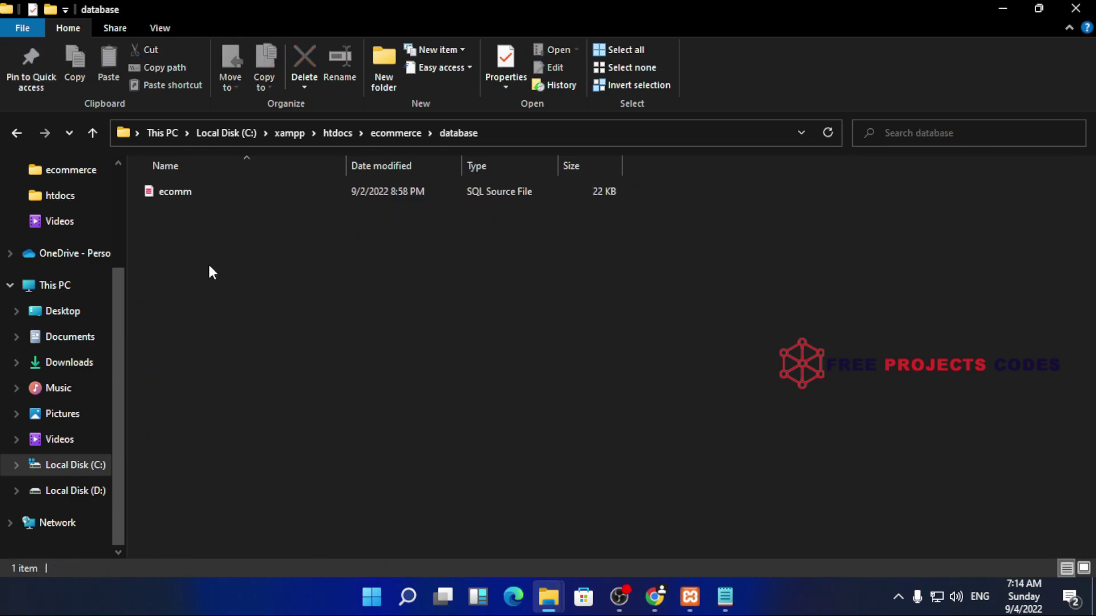
Step: Copy the ecomm SQL file's name without renaming it, then minimize both Explorer windows
{"action": "left_click", "coordinate": [208, 193]}
{"action": "right_click", "coordinate": [211, 193]}
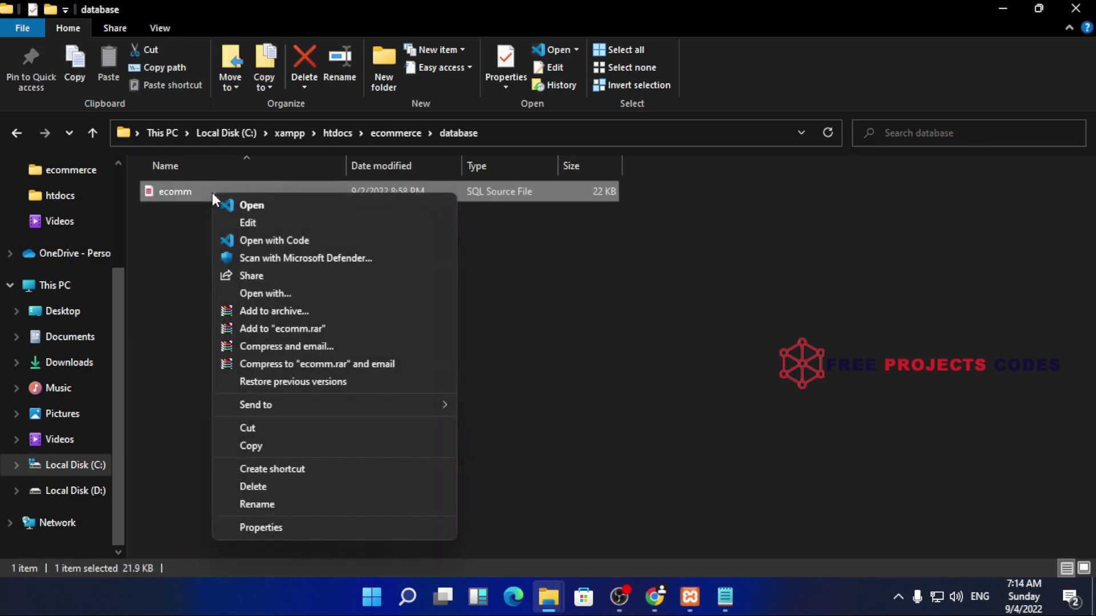
{"action": "left_click", "coordinate": [284, 503]}
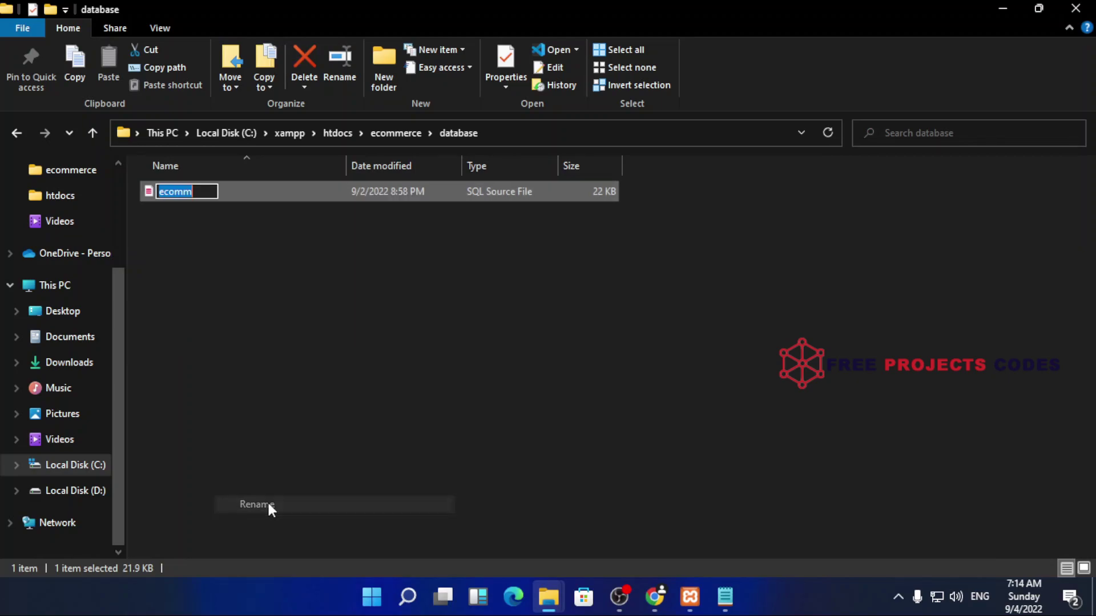
{"action": "right_click", "coordinate": [176, 189]}
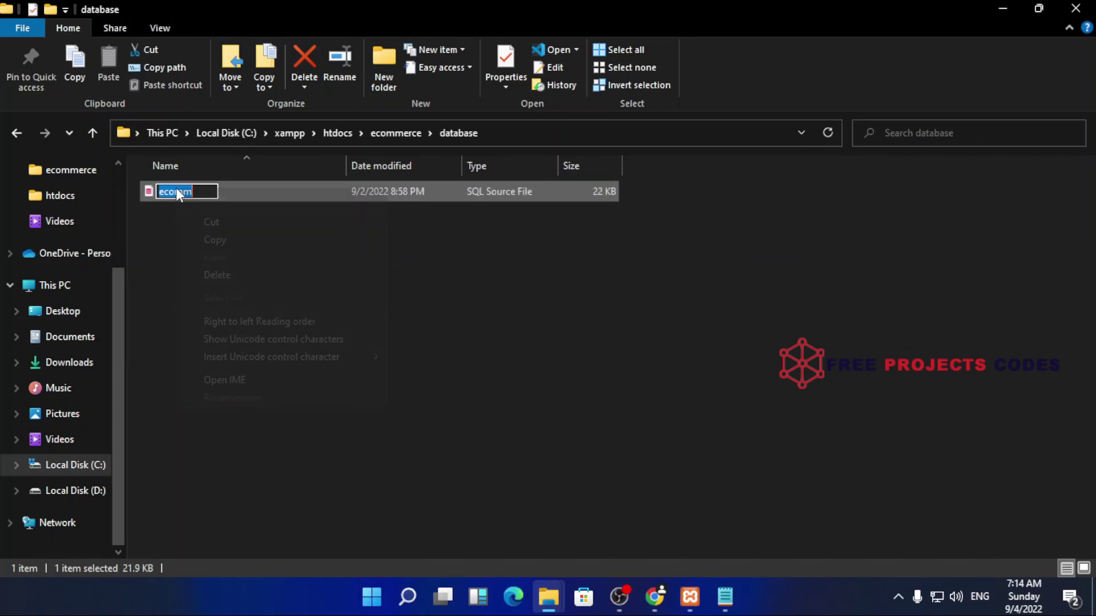
{"action": "left_click", "coordinate": [219, 239]}
{"action": "left_click", "coordinate": [437, 239]}
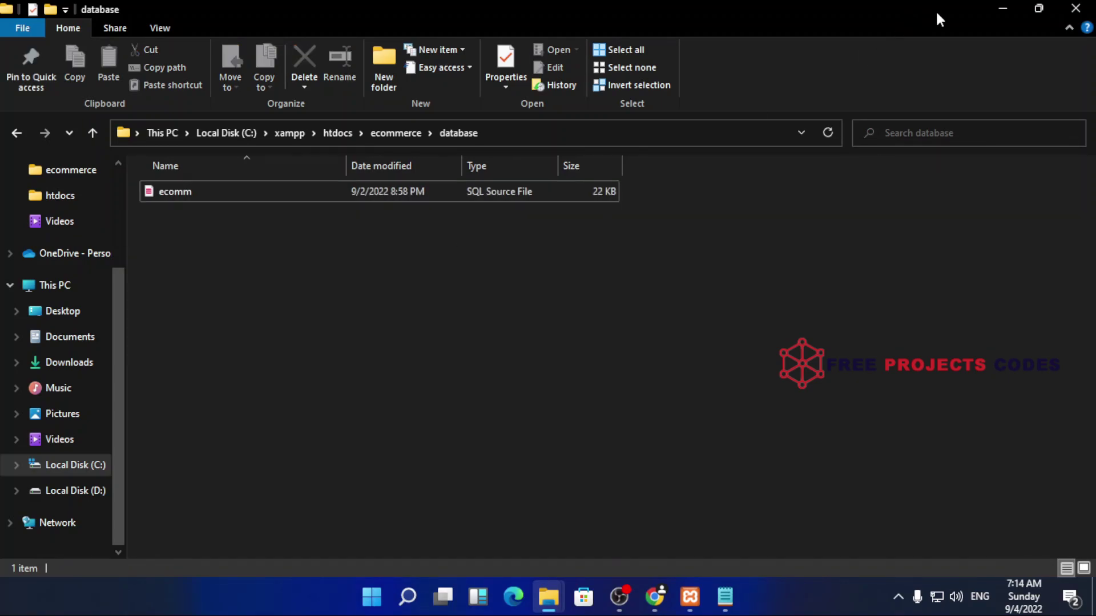
{"action": "left_click", "coordinate": [992, 8]}
{"action": "left_click", "coordinate": [993, 10]}
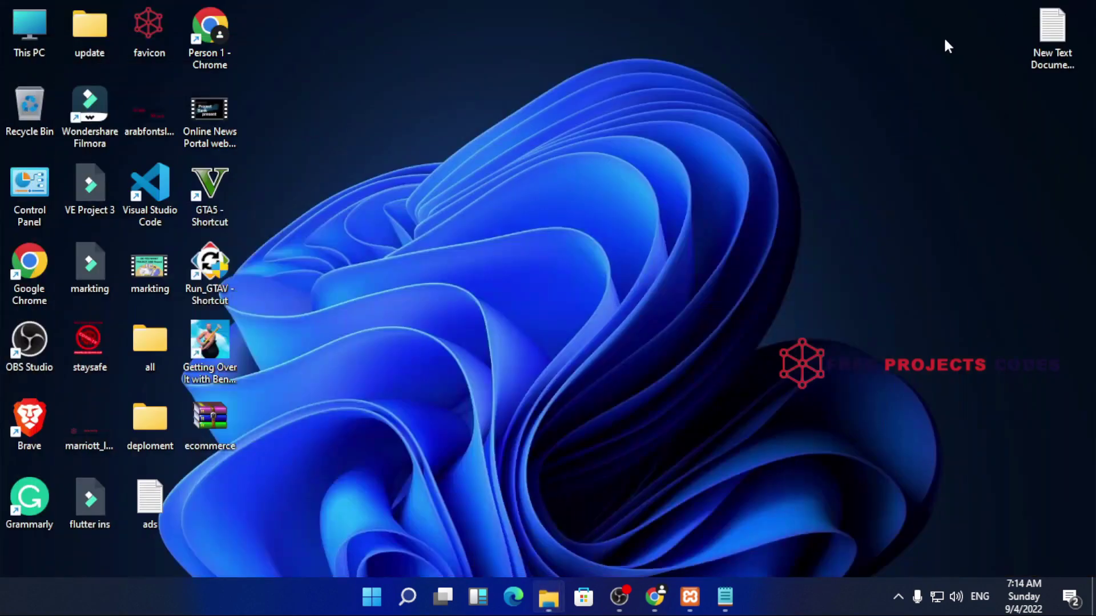
Step: Load localhost/phpmyadmin in a new Chrome tab, dismissing the downloads bar
{"action": "left_click", "coordinate": [655, 596]}
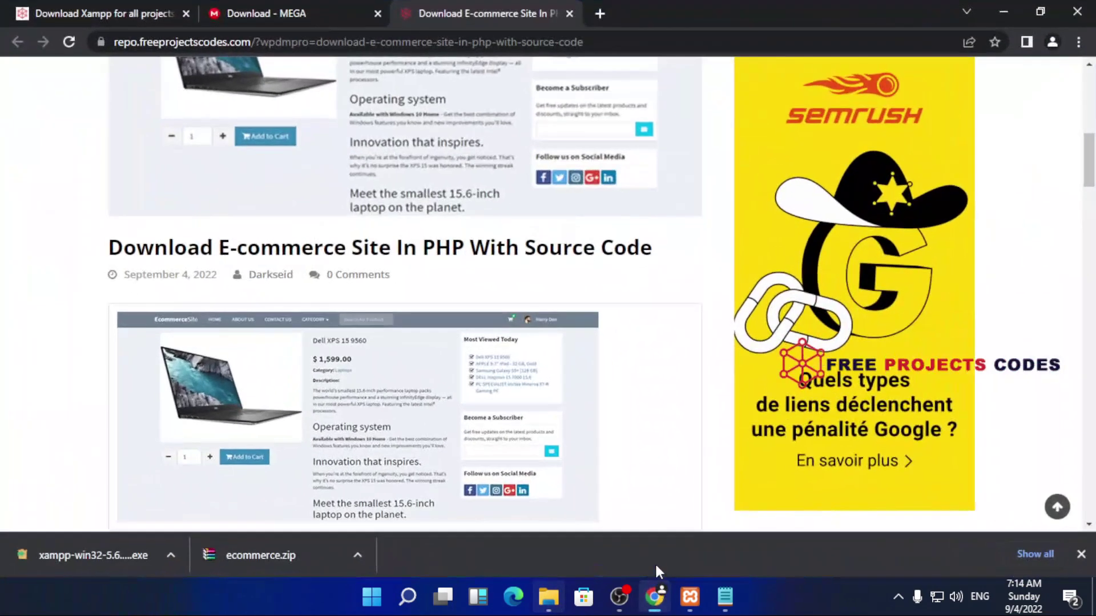
{"action": "left_click", "coordinate": [600, 14]}
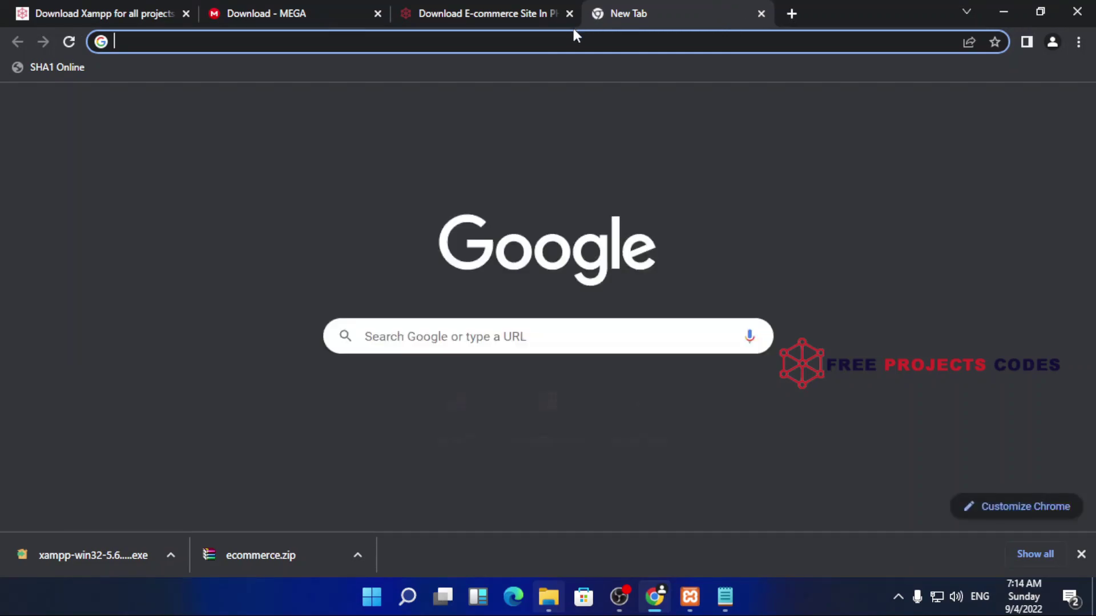
{"action": "left_click", "coordinate": [1081, 554]}
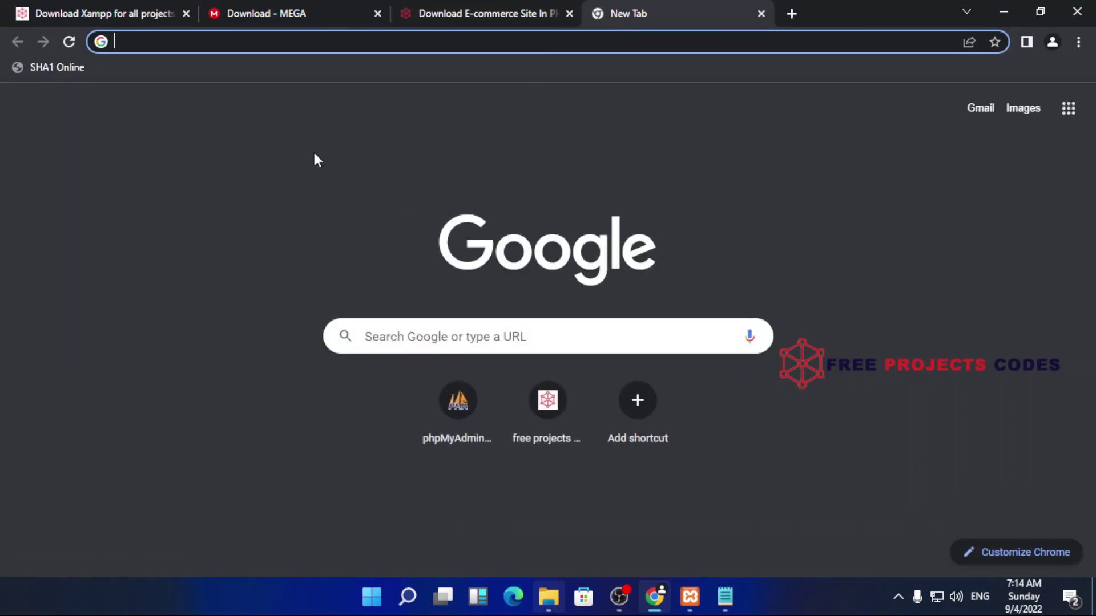
{"action": "type", "text": "local"}
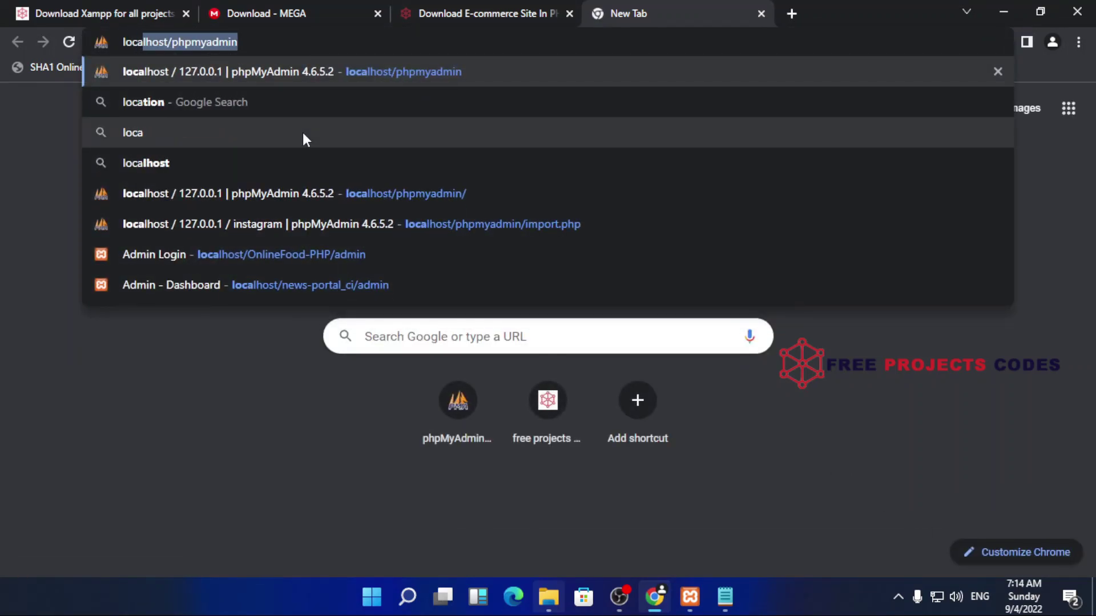
{"action": "type", "text": "h"}
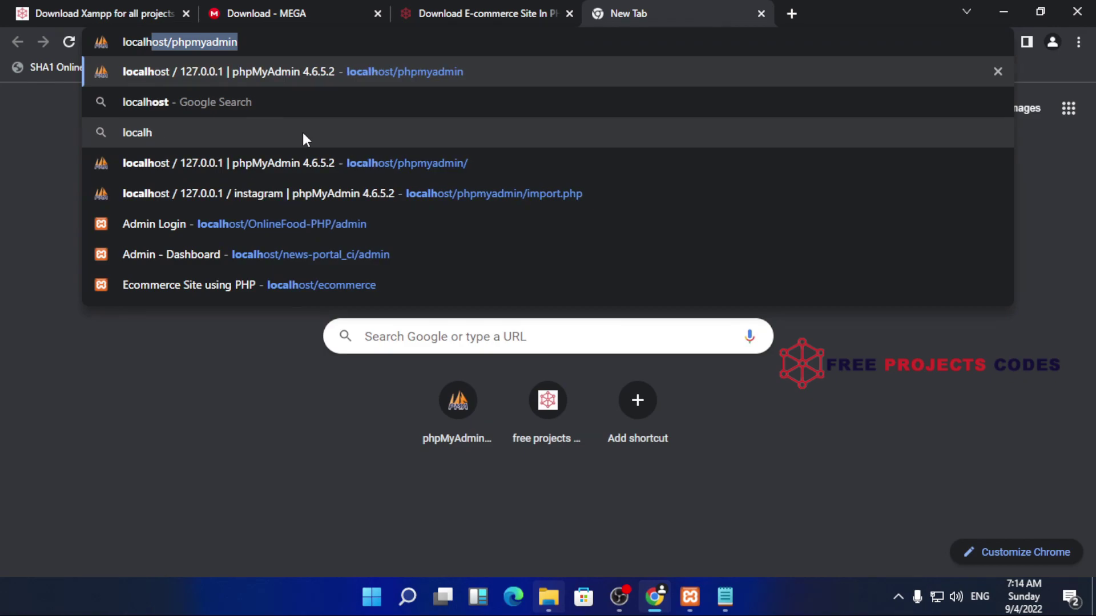
{"action": "key", "text": "Right"}
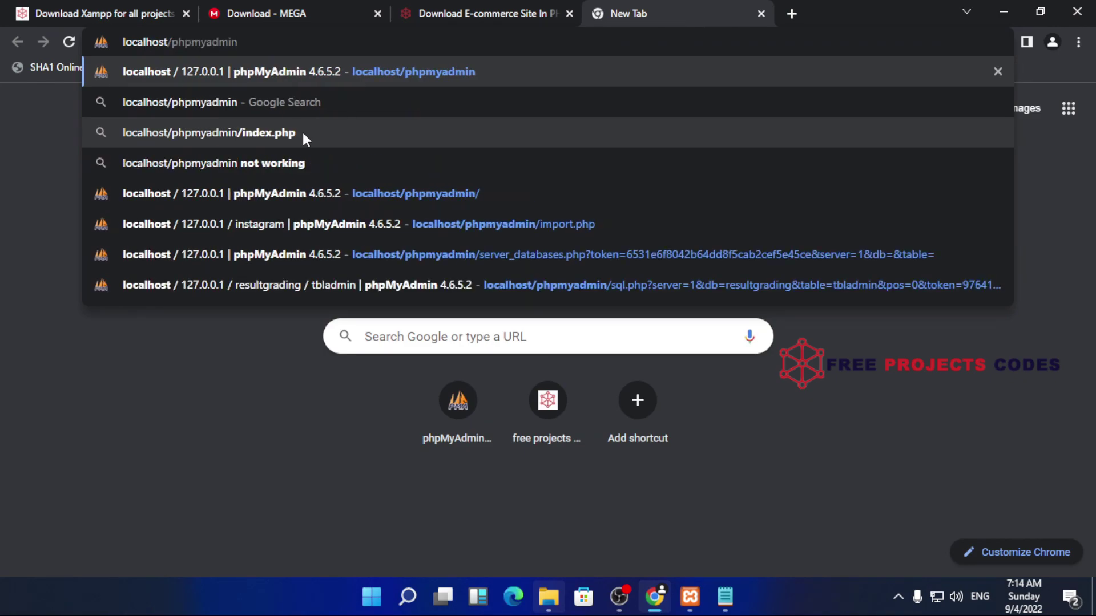
{"action": "key", "text": "Return"}
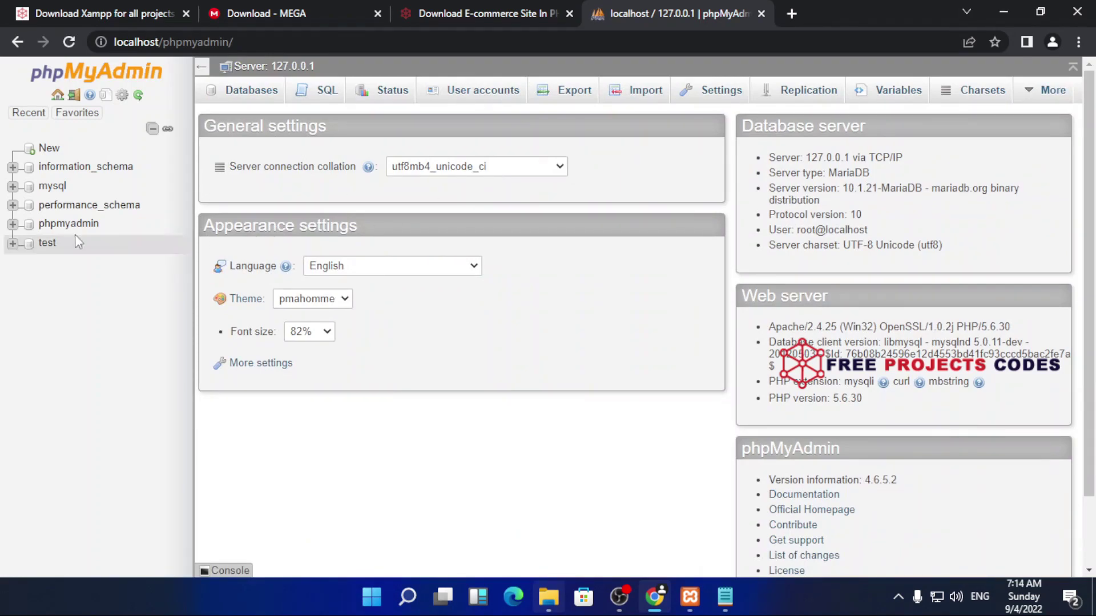
Step: Create a new database named ecomm and go to its Import page
{"action": "left_click", "coordinate": [50, 149]}
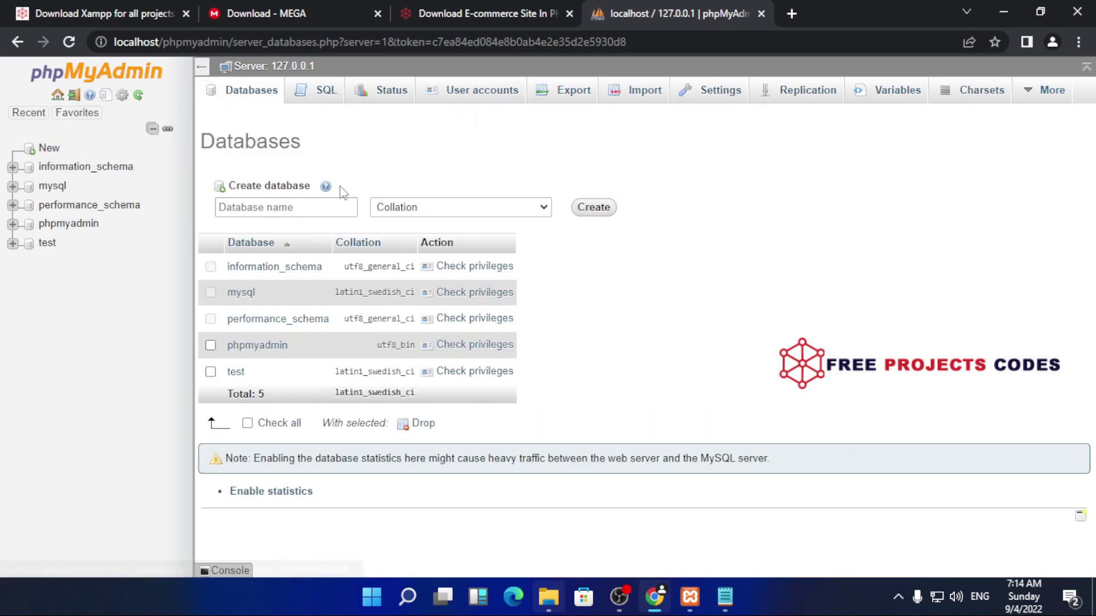
{"action": "left_click", "coordinate": [285, 208]}
{"action": "right_click", "coordinate": [286, 207]}
{"action": "key", "text": "Escape"}
{"action": "type", "text": "ecomm"}
{"action": "left_click", "coordinate": [696, 198]}
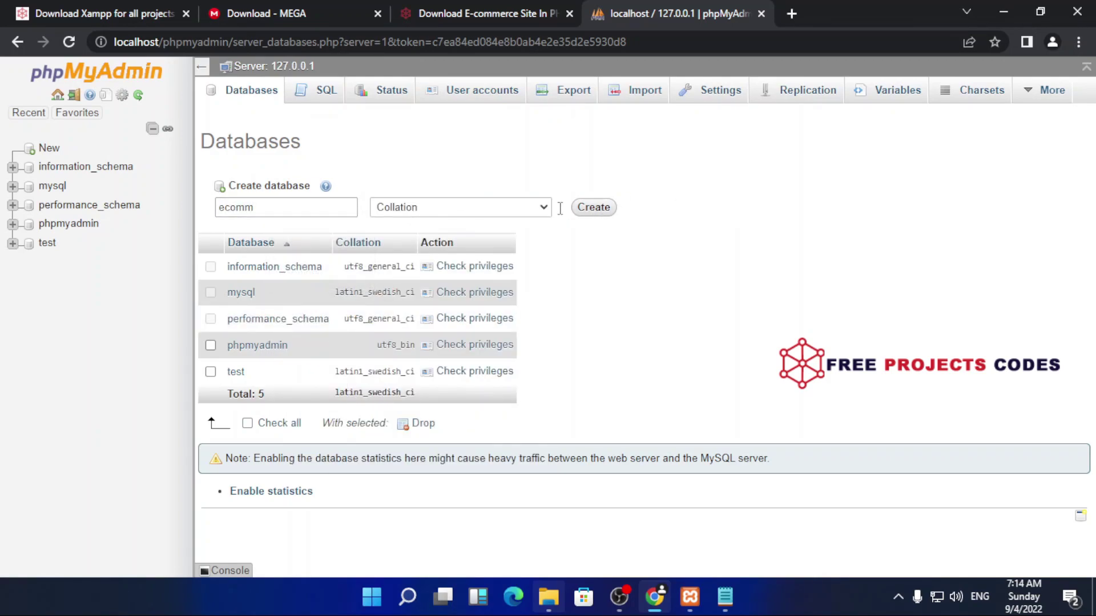
{"action": "left_click", "coordinate": [593, 207]}
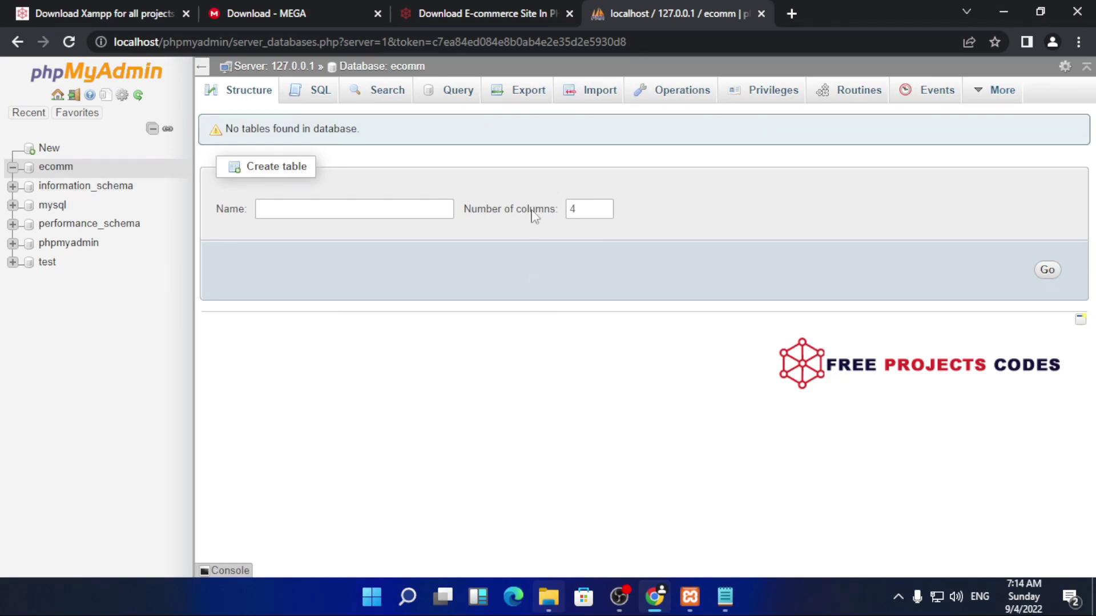
{"action": "left_click", "coordinate": [588, 94]}
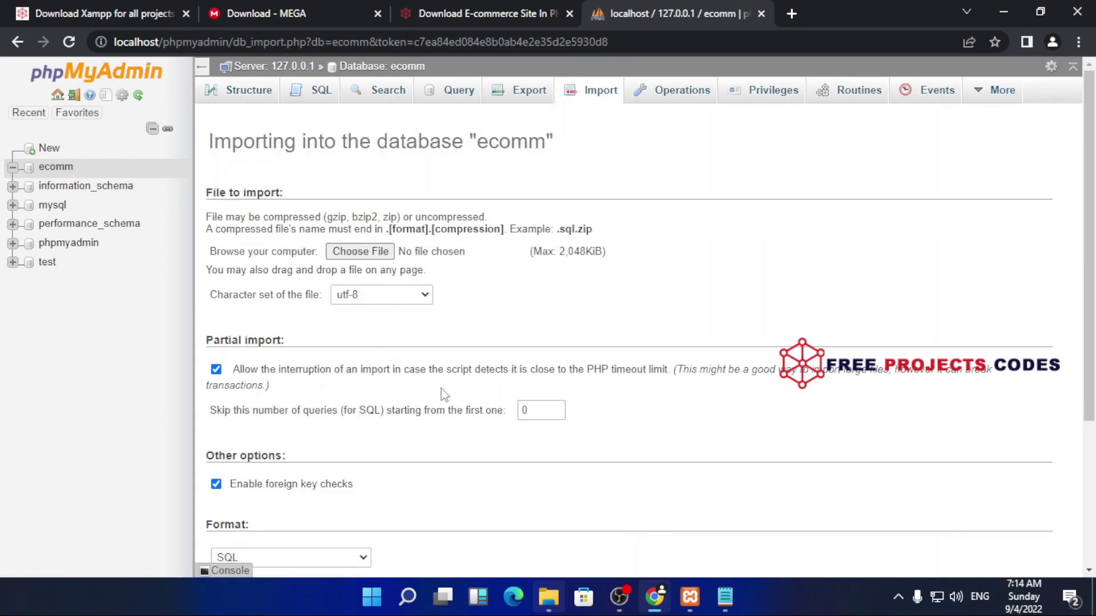
Step: Browse for the import file, navigating through This PC and Local Disk (C:) into xampp
{"action": "scroll", "coordinate": [443, 391], "scroll_direction": "down", "scroll_amount": 4}
{"action": "scroll", "coordinate": [444, 394], "scroll_direction": "up", "scroll_amount": 4}
{"action": "left_click", "coordinate": [382, 257]}
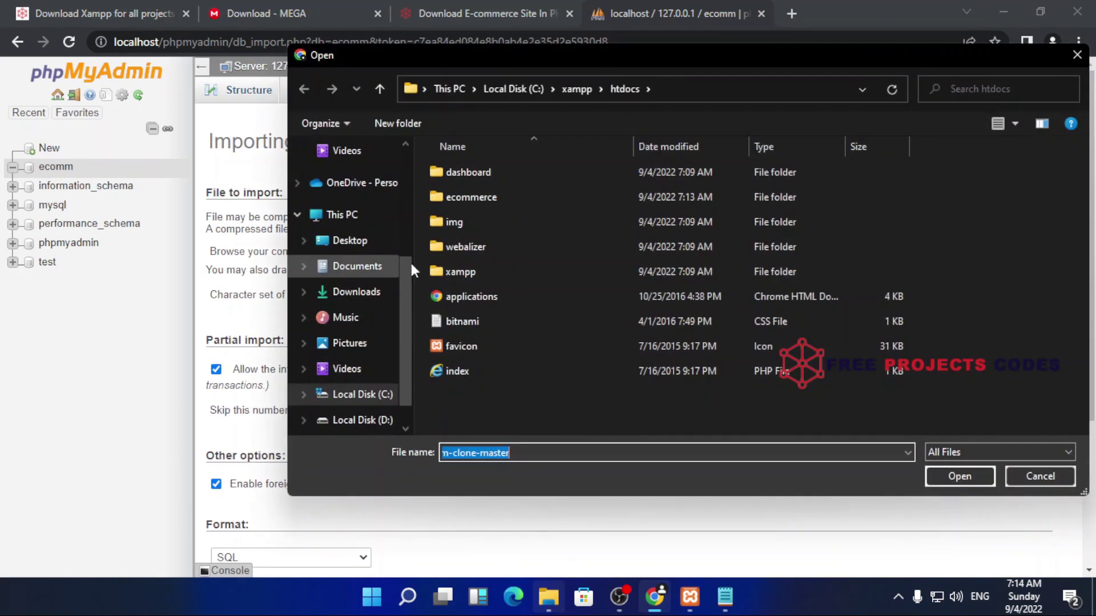
{"action": "left_click", "coordinate": [450, 92]}
{"action": "left_click", "coordinate": [558, 303]}
{"action": "right_click", "coordinate": [556, 303]}
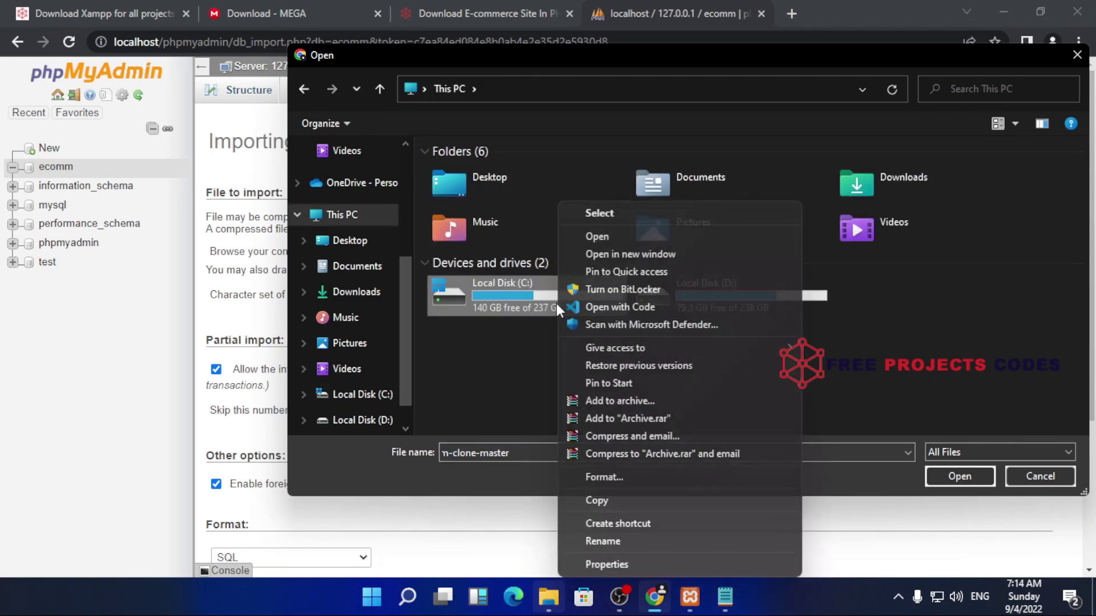
{"action": "left_click", "coordinate": [618, 240]}
{"action": "scroll", "coordinate": [548, 311], "scroll_direction": "down", "scroll_amount": 3}
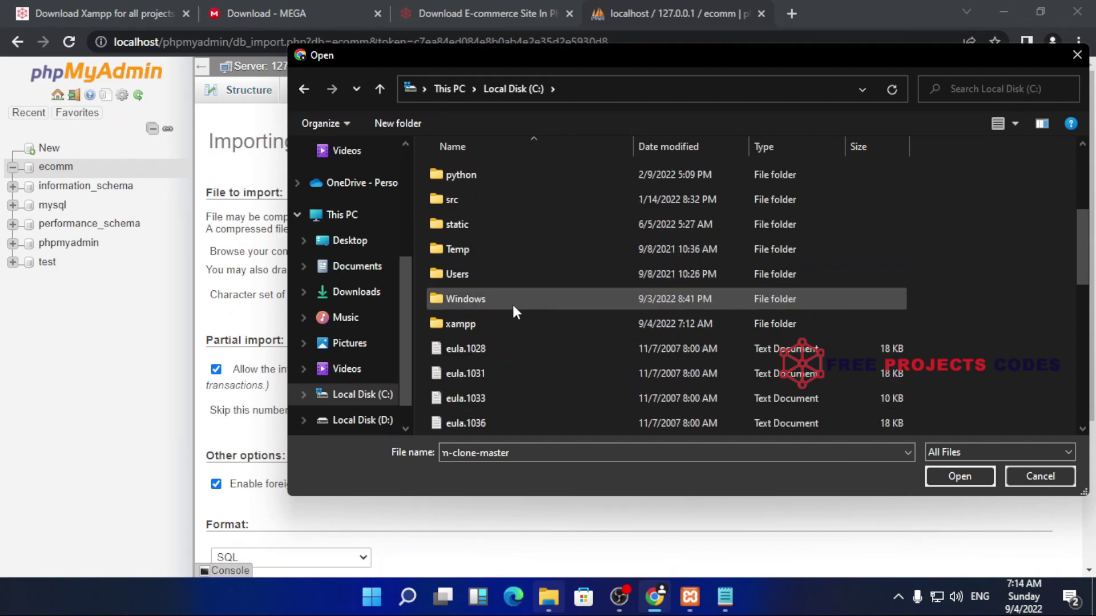
{"action": "right_click", "coordinate": [524, 322]}
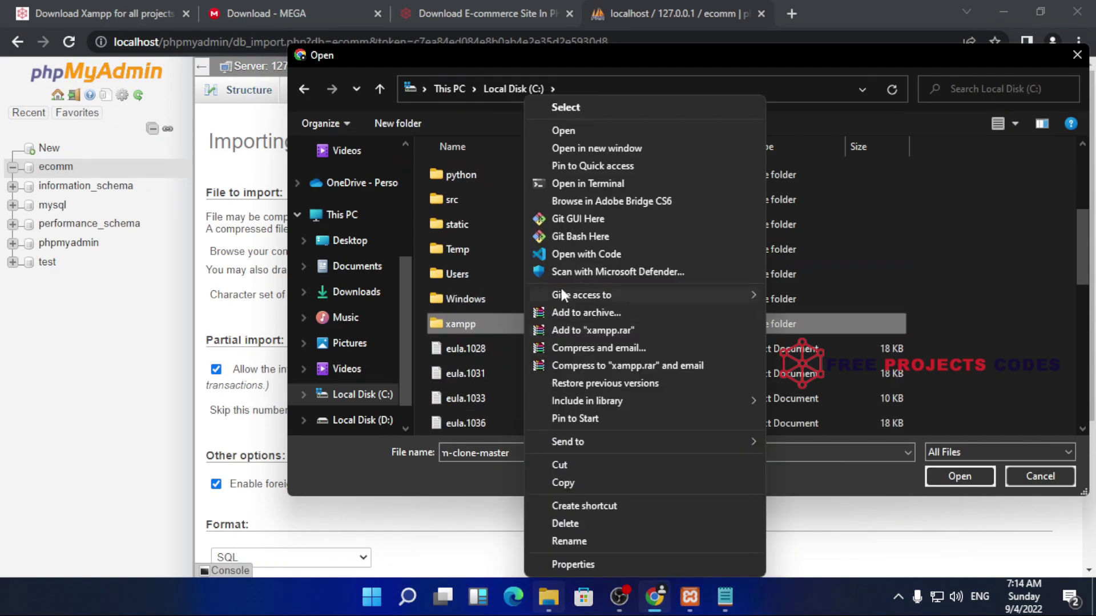
{"action": "left_click", "coordinate": [576, 135]}
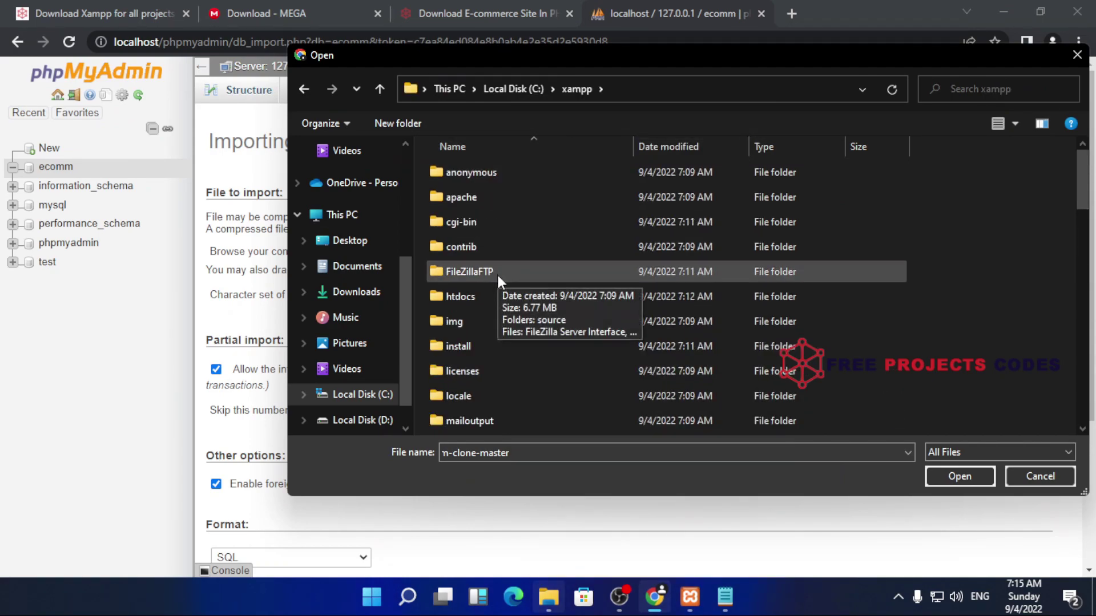
Step: Choose ecomm.sql from htdocs\ecommerce\database as the file to import
{"action": "right_click", "coordinate": [508, 299]}
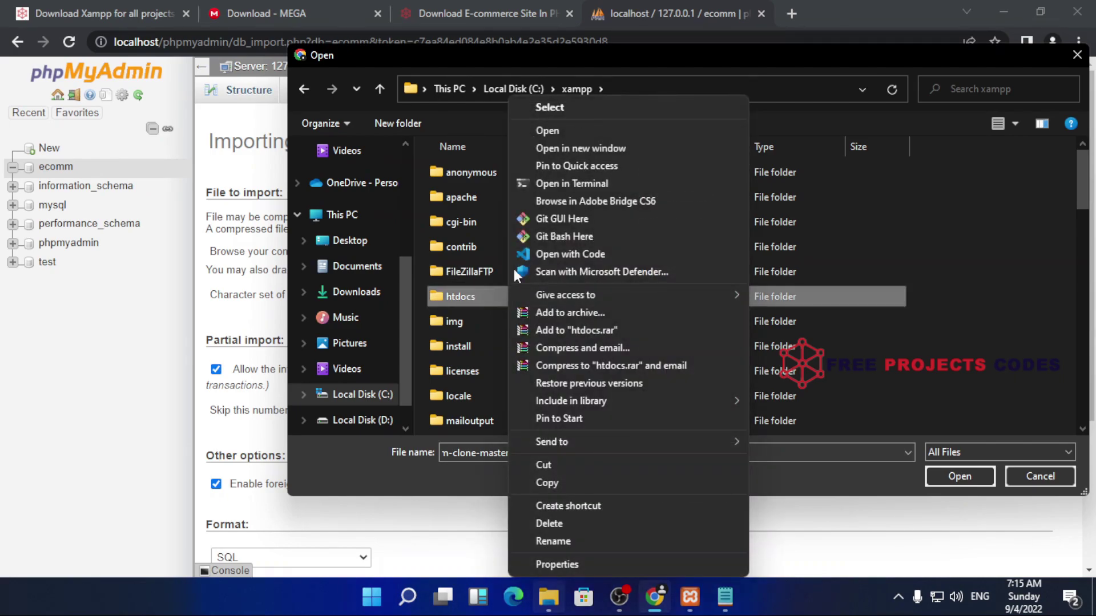
{"action": "left_click", "coordinate": [573, 129]}
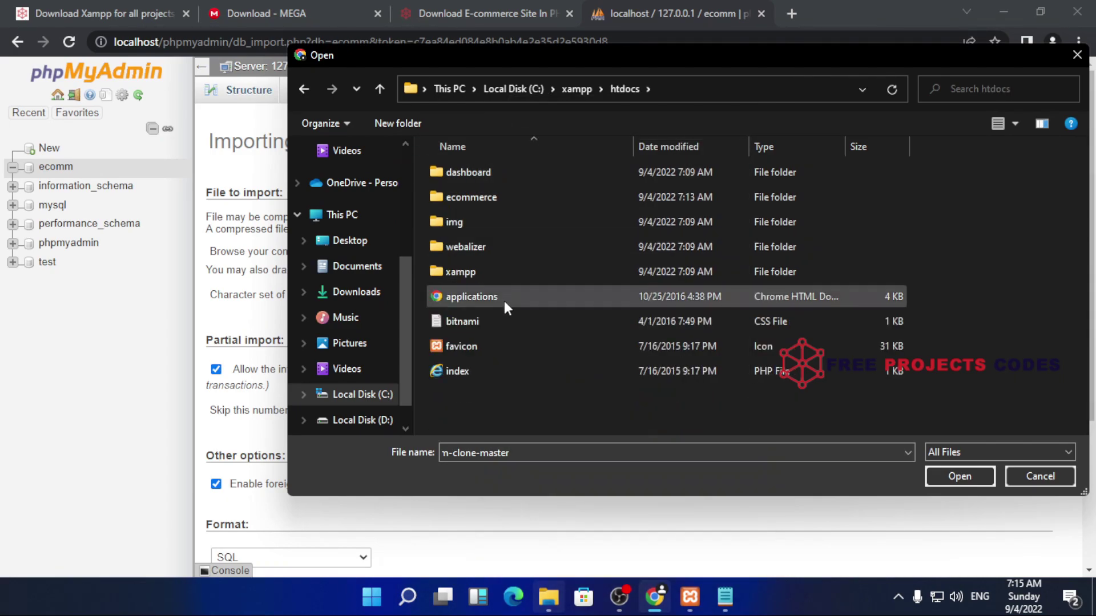
{"action": "left_click", "coordinate": [518, 198]}
{"action": "right_click", "coordinate": [518, 198]}
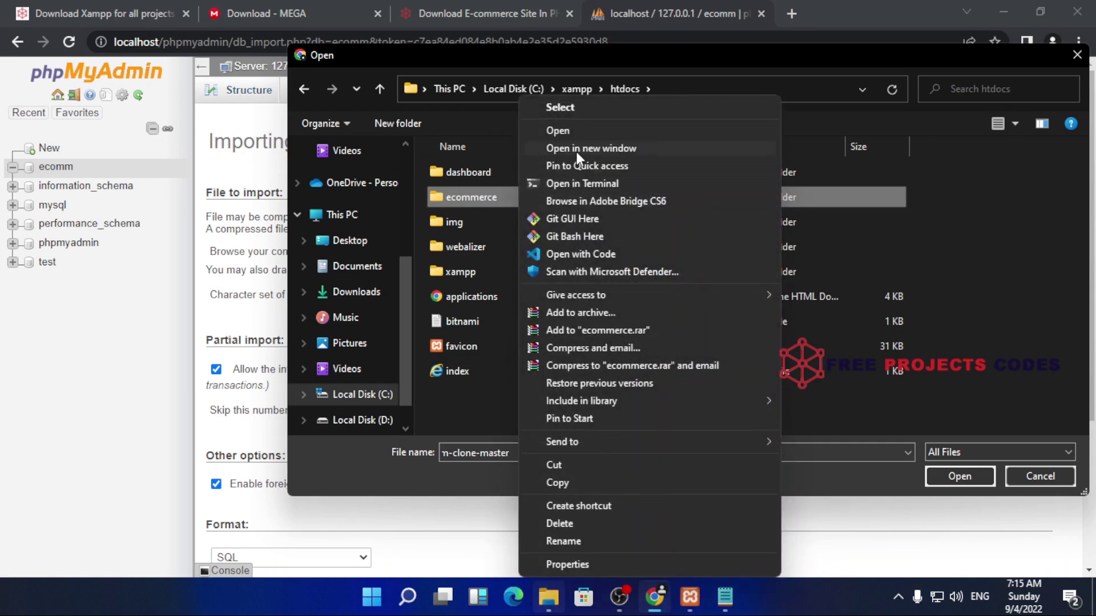
{"action": "left_click", "coordinate": [575, 130]}
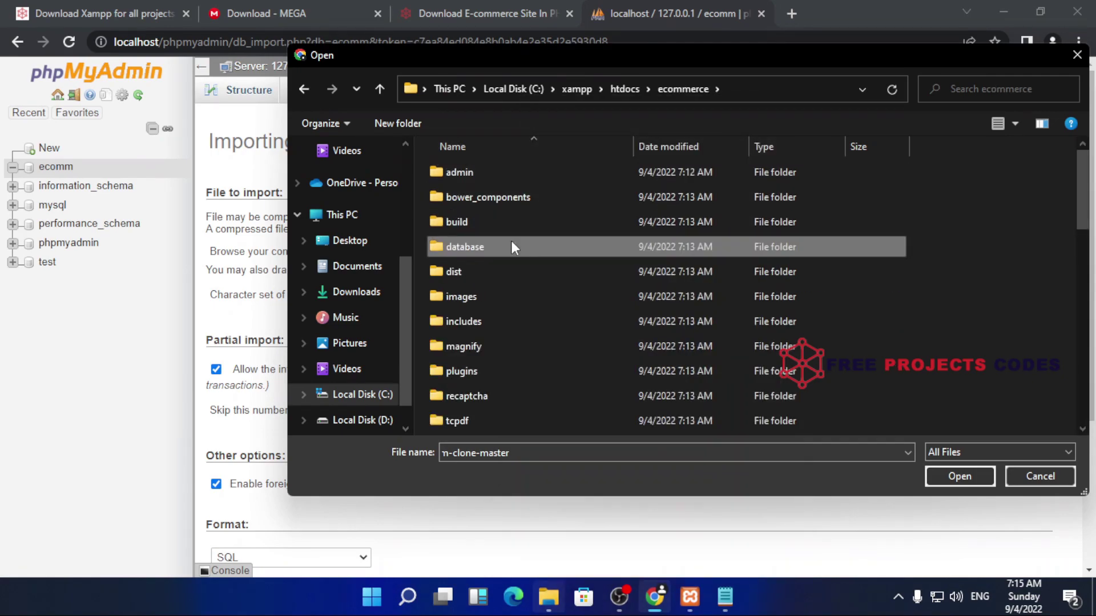
{"action": "right_click", "coordinate": [512, 241]}
{"action": "left_click", "coordinate": [563, 130]}
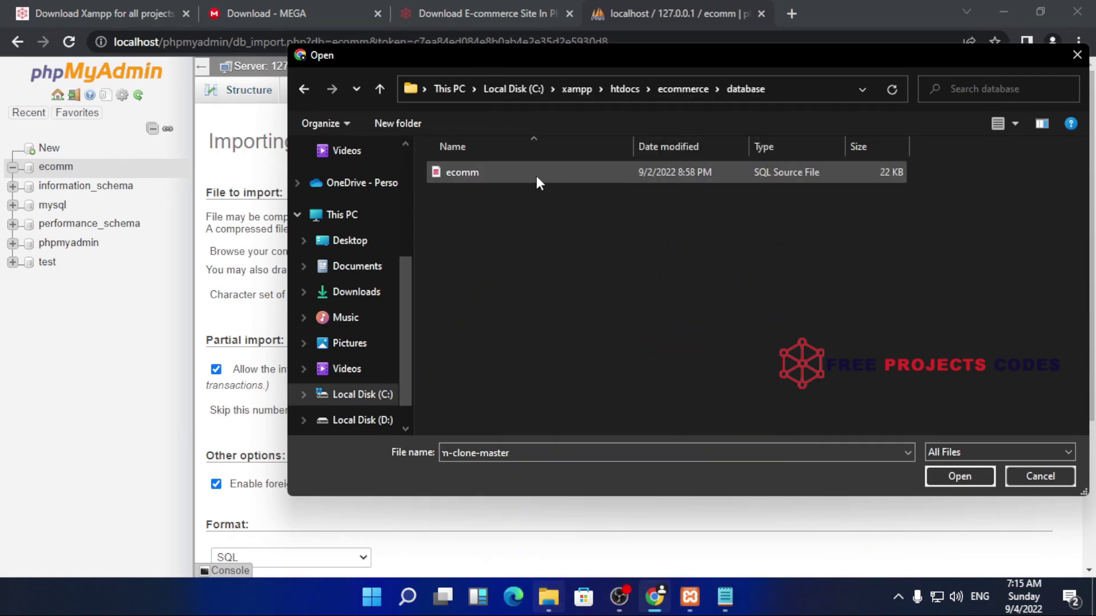
{"action": "left_click", "coordinate": [536, 174]}
{"action": "left_click", "coordinate": [960, 477]}
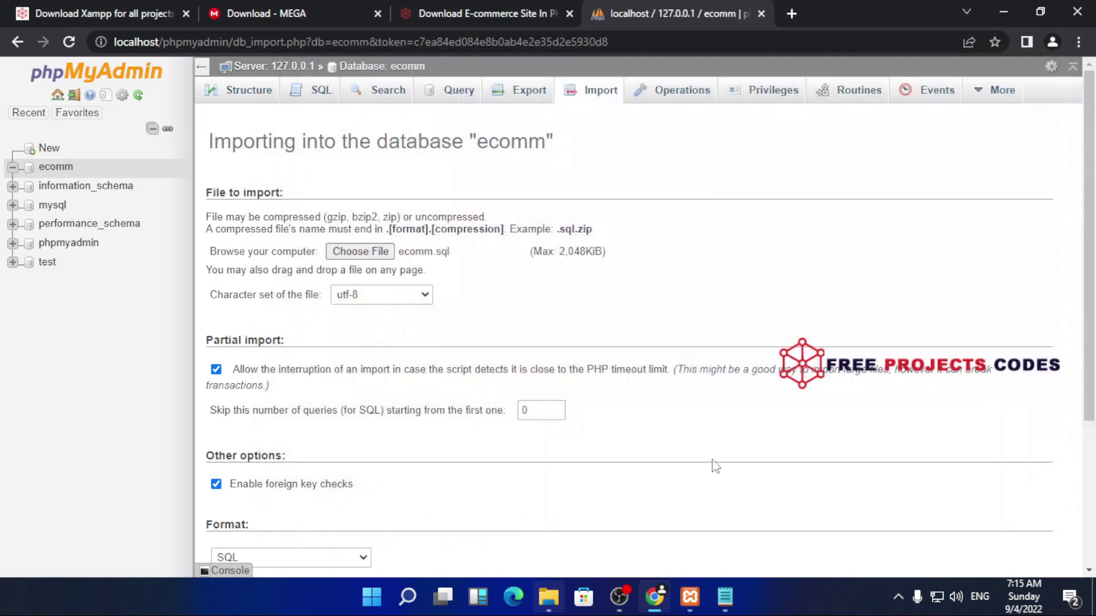
Step: Run the ecomm.sql import, creating six tables, and view the users table's 2 rows
{"action": "scroll", "coordinate": [510, 303], "scroll_direction": "down", "scroll_amount": 5}
{"action": "left_click", "coordinate": [237, 512]}
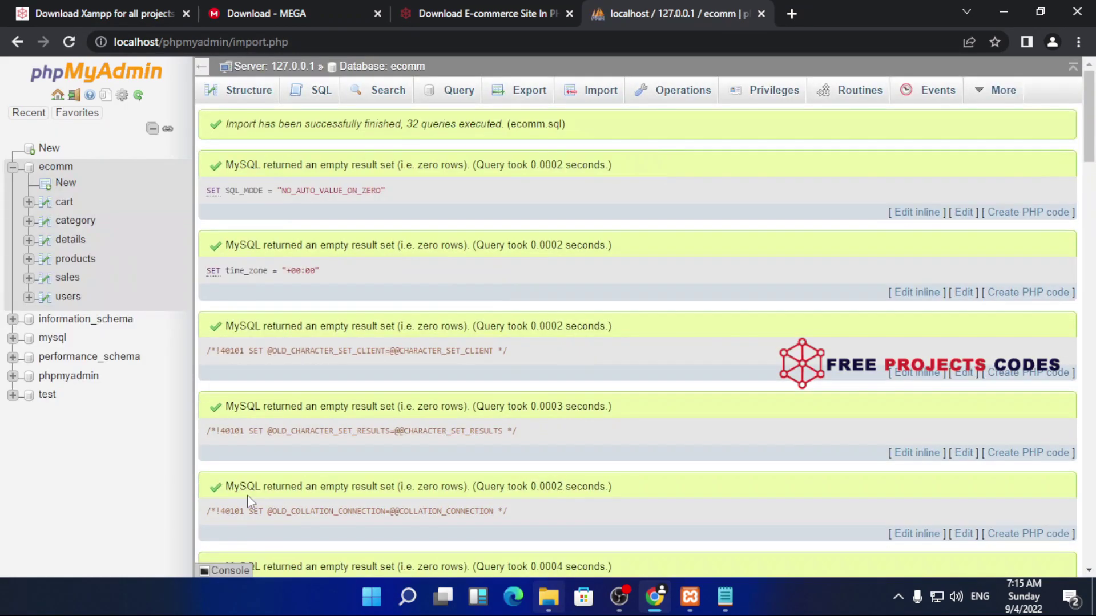
{"action": "left_click", "coordinate": [68, 296]}
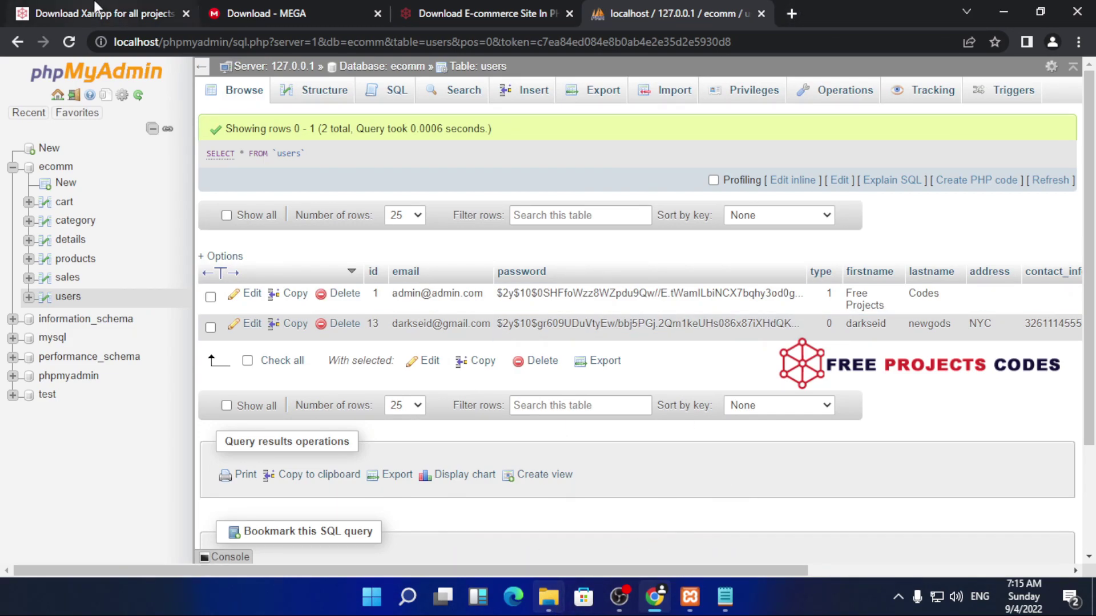
Step: Close the Download Xampp, Download - MEGA and Download E-commerce Site tabs
{"action": "left_click", "coordinate": [186, 13]}
{"action": "left_click", "coordinate": [186, 14]}
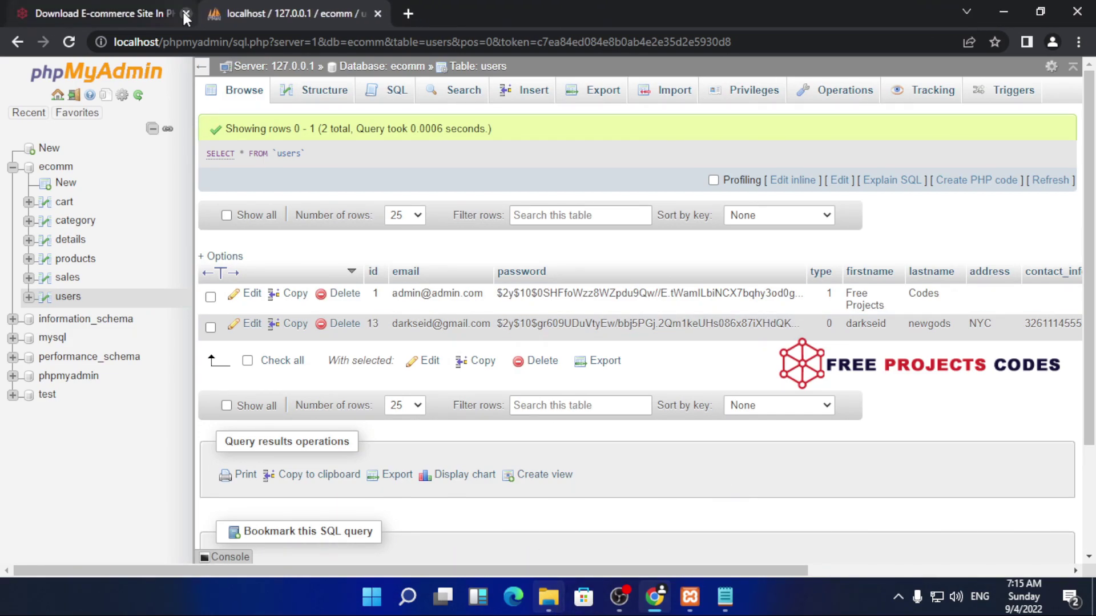
{"action": "left_click", "coordinate": [185, 14]}
{"action": "mouse_move", "coordinate": [563, 612]}
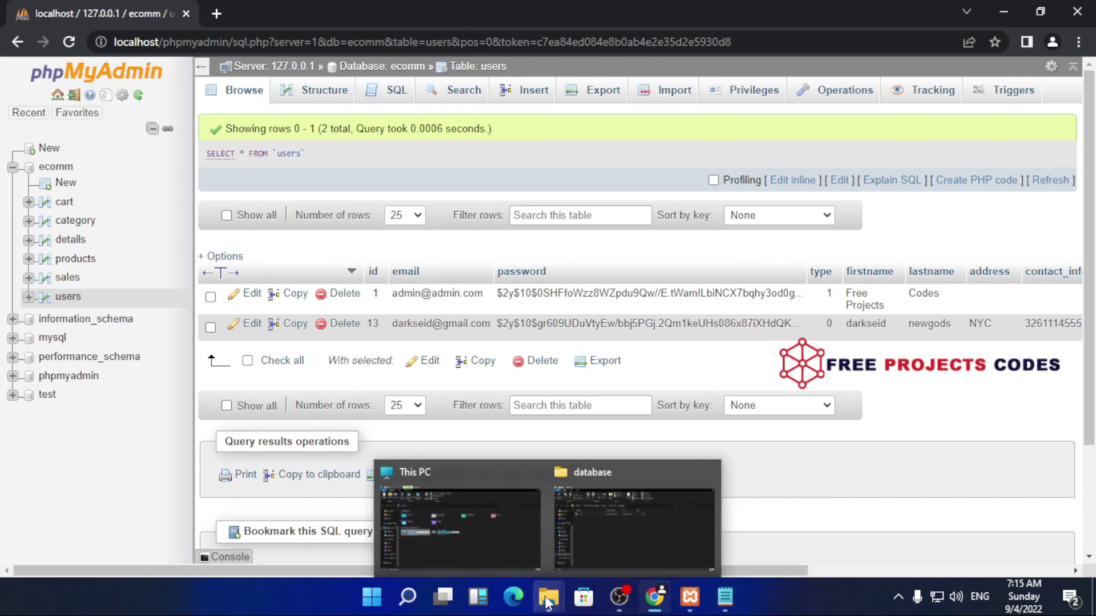
Step: Copy the ecommerce folder's name in htdocs without renaming it, then return to Chrome
{"action": "left_click", "coordinate": [594, 524]}
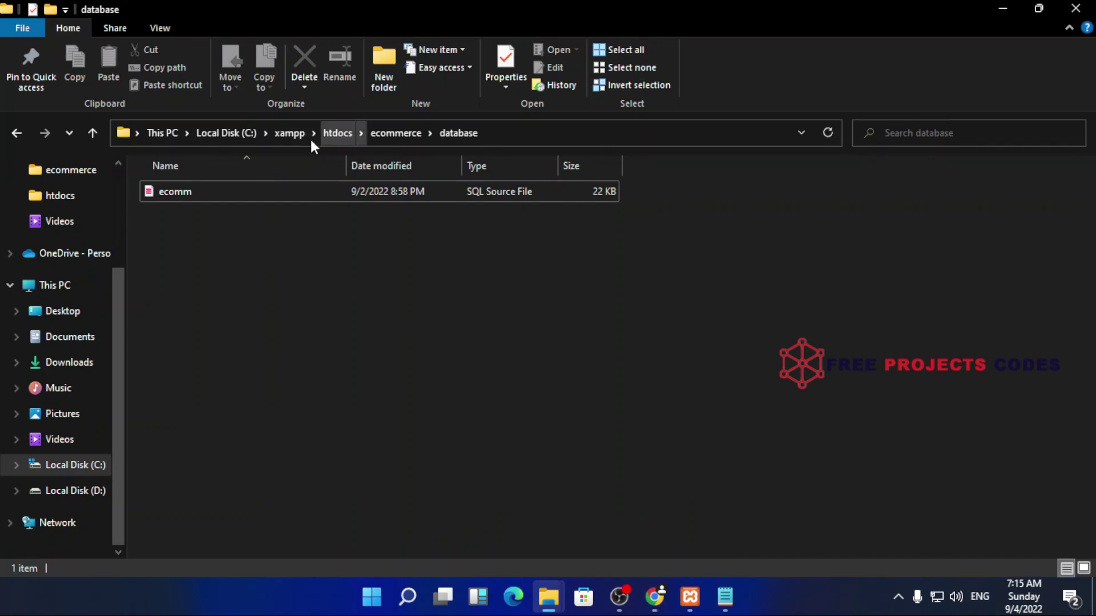
{"action": "left_click", "coordinate": [341, 135]}
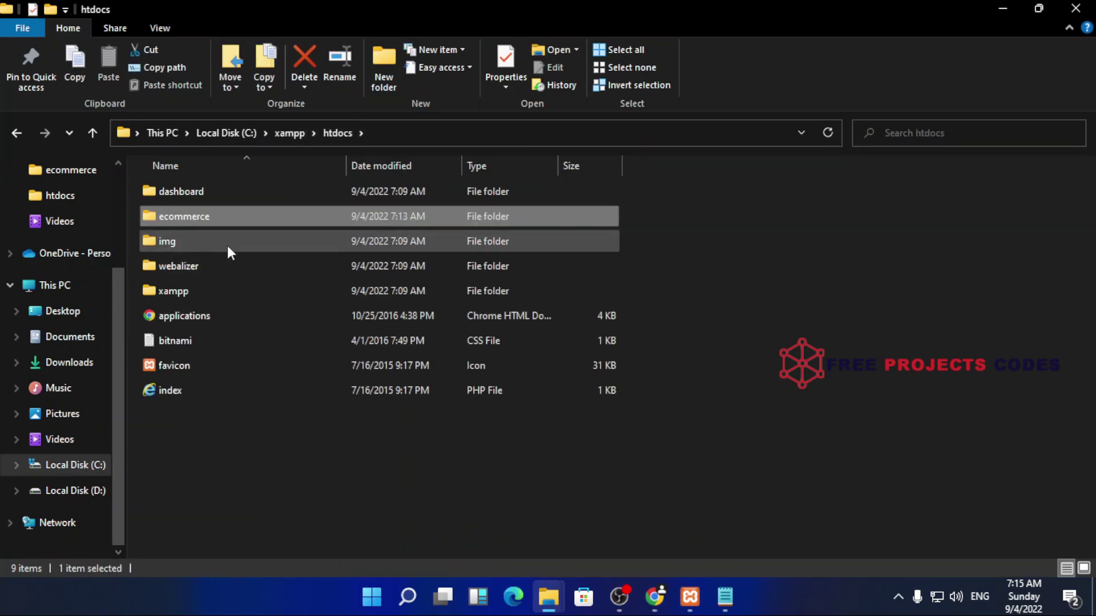
{"action": "right_click", "coordinate": [272, 220]}
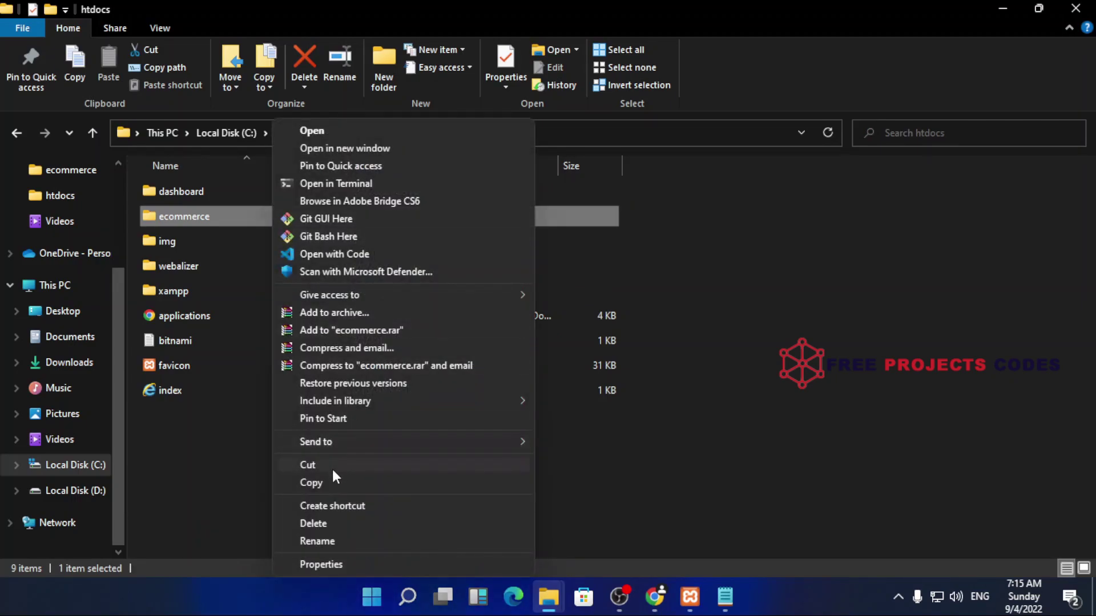
{"action": "left_click", "coordinate": [255, 477]}
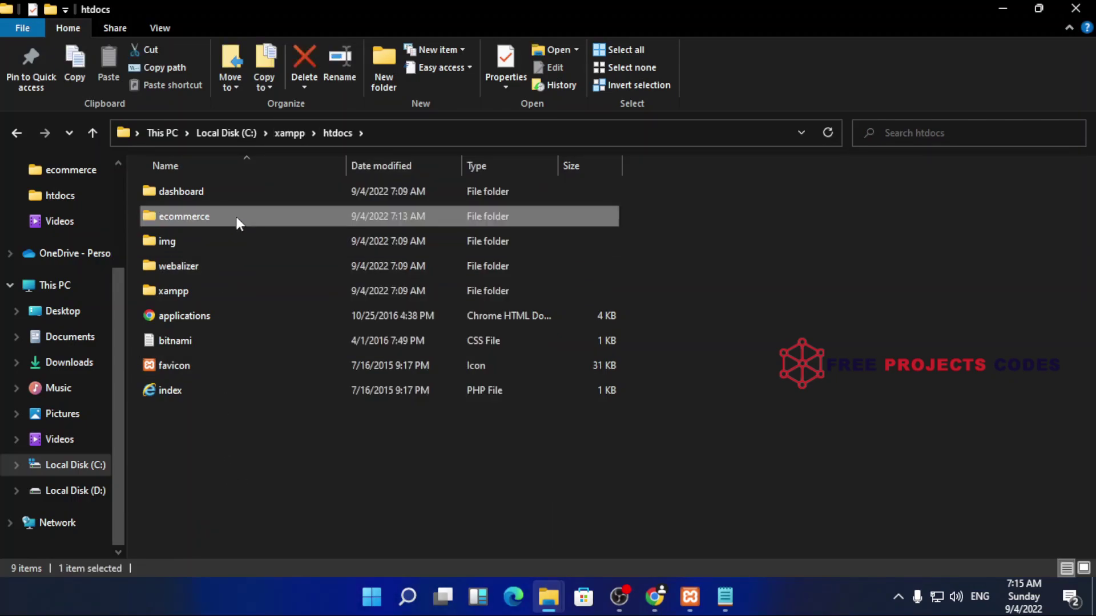
{"action": "right_click", "coordinate": [236, 216]}
{"action": "left_click", "coordinate": [280, 541]}
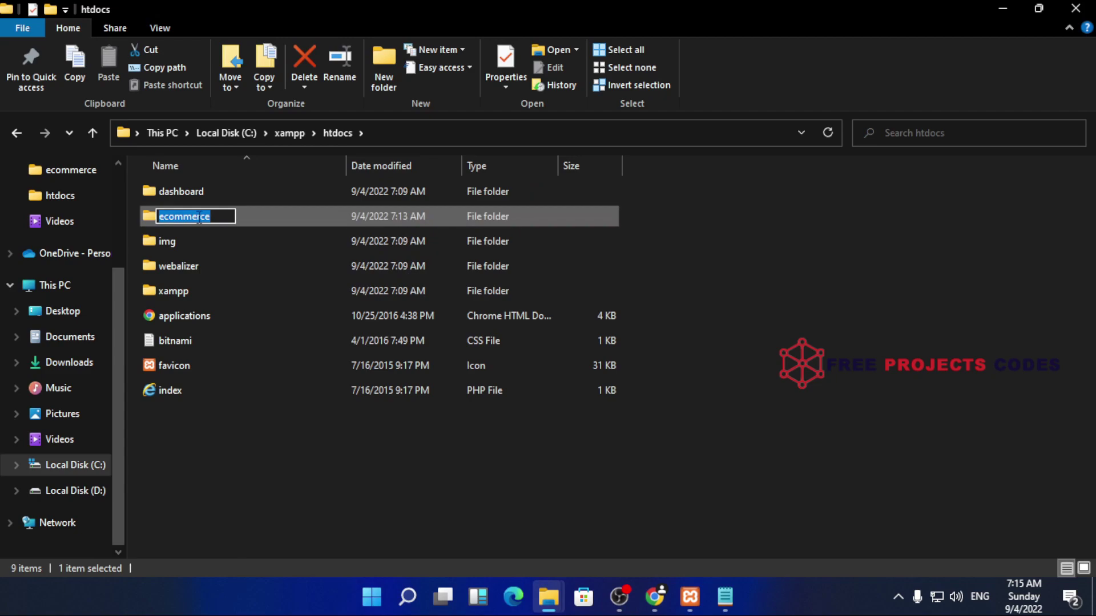
{"action": "right_click", "coordinate": [197, 217]}
{"action": "left_click", "coordinate": [255, 269]}
{"action": "left_click", "coordinate": [894, 386]}
{"action": "left_click", "coordinate": [1003, 8]}
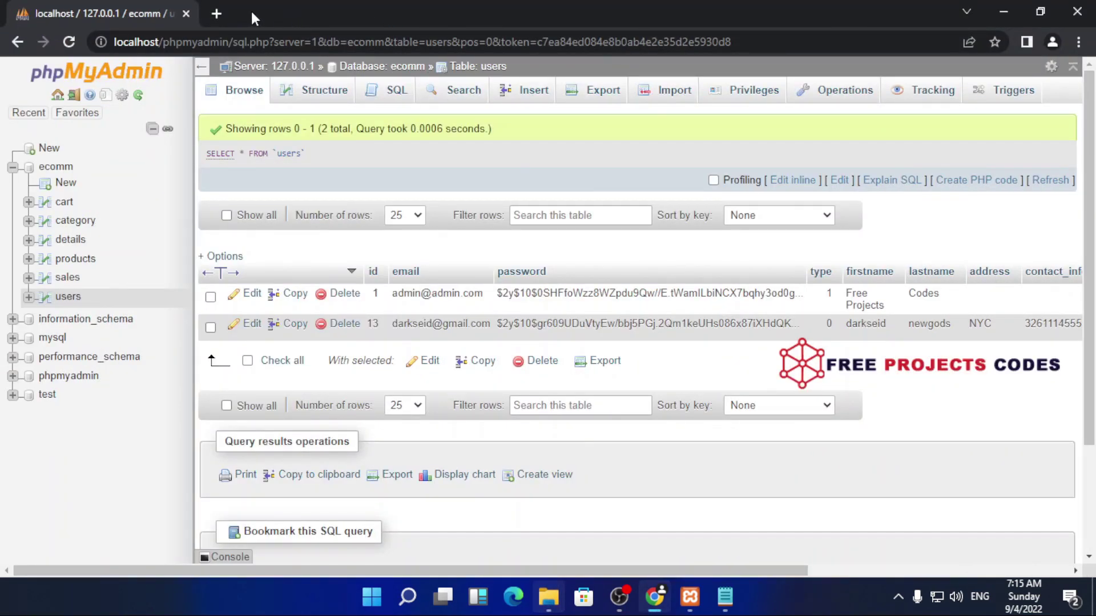
Step: Load localhost/ecommerce in a new tab by pasting ecommerce after localhost/
{"action": "left_click", "coordinate": [222, 12]}
{"action": "type", "text": "localh"}
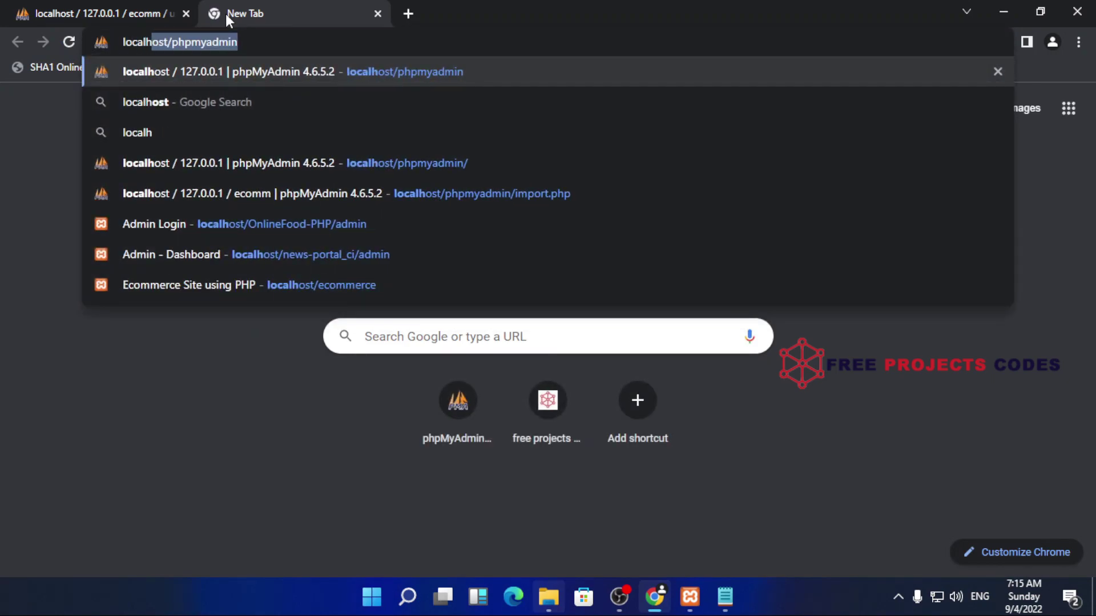
{"action": "type", "text": "ost"}
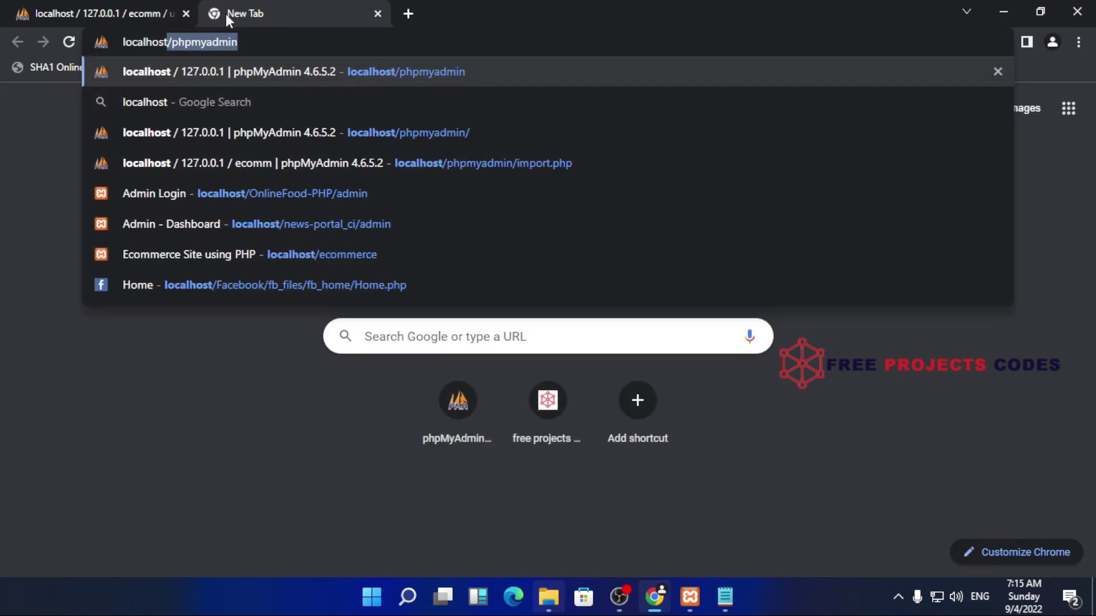
{"action": "type", "text": "/"}
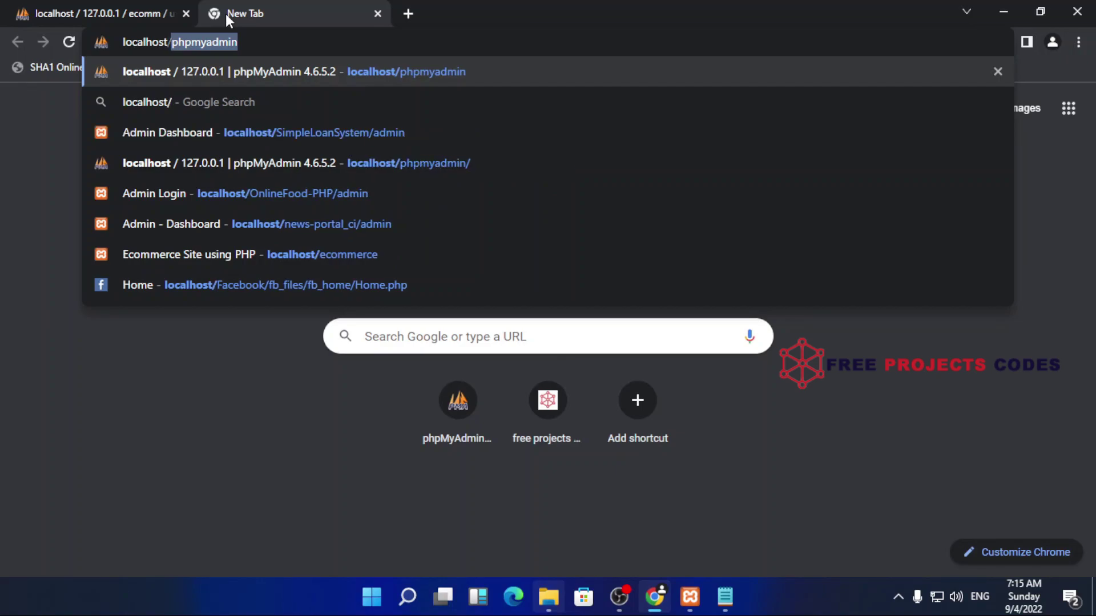
{"action": "key", "text": "BackSpace"}
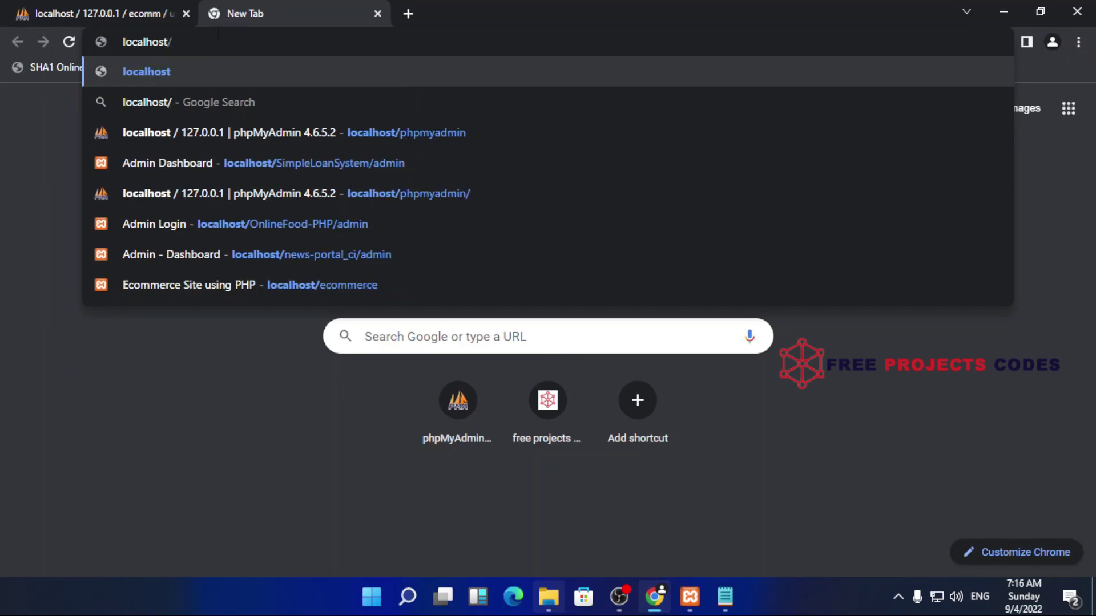
{"action": "right_click", "coordinate": [217, 37]}
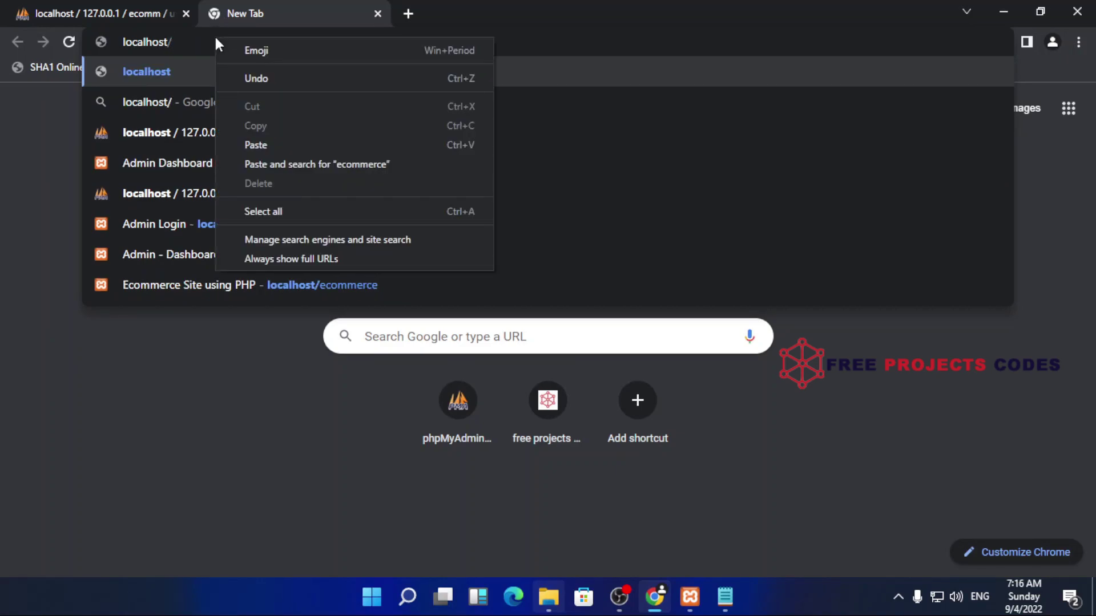
{"action": "left_click", "coordinate": [260, 143]}
{"action": "key", "text": "Return"}
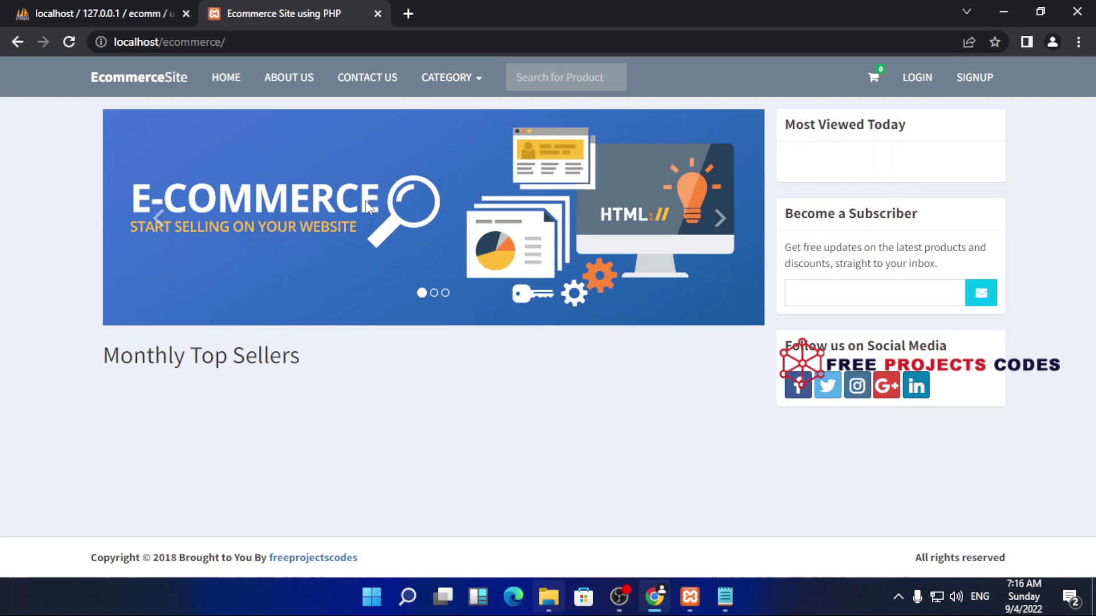
Step: Browse the Laptops category and open the MICROSOFT Surface Pro 4 product page
{"action": "left_click", "coordinate": [444, 77]}
{"action": "left_click", "coordinate": [445, 111]}
{"action": "scroll", "coordinate": [396, 289], "scroll_direction": "down", "scroll_amount": 4}
{"action": "scroll", "coordinate": [396, 289], "scroll_direction": "up", "scroll_amount": 5}
{"action": "scroll", "coordinate": [394, 285], "scroll_direction": "down", "scroll_amount": 1}
{"action": "scroll", "coordinate": [393, 286], "scroll_direction": "down", "scroll_amount": 6}
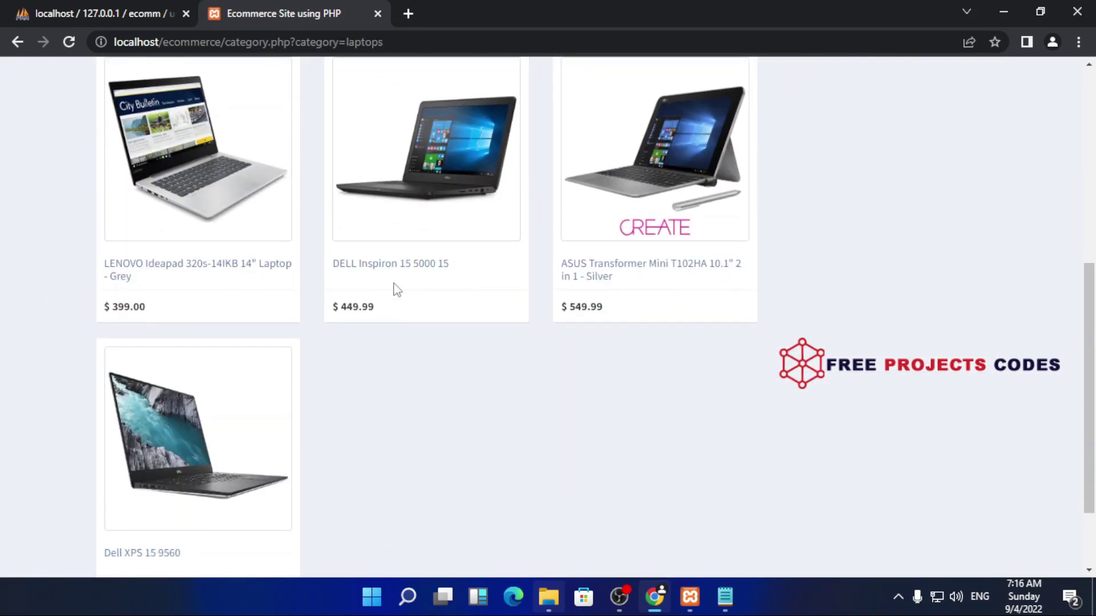
{"action": "scroll", "coordinate": [394, 289], "scroll_direction": "up", "scroll_amount": 7}
{"action": "scroll", "coordinate": [414, 190], "scroll_direction": "down", "scroll_amount": 5}
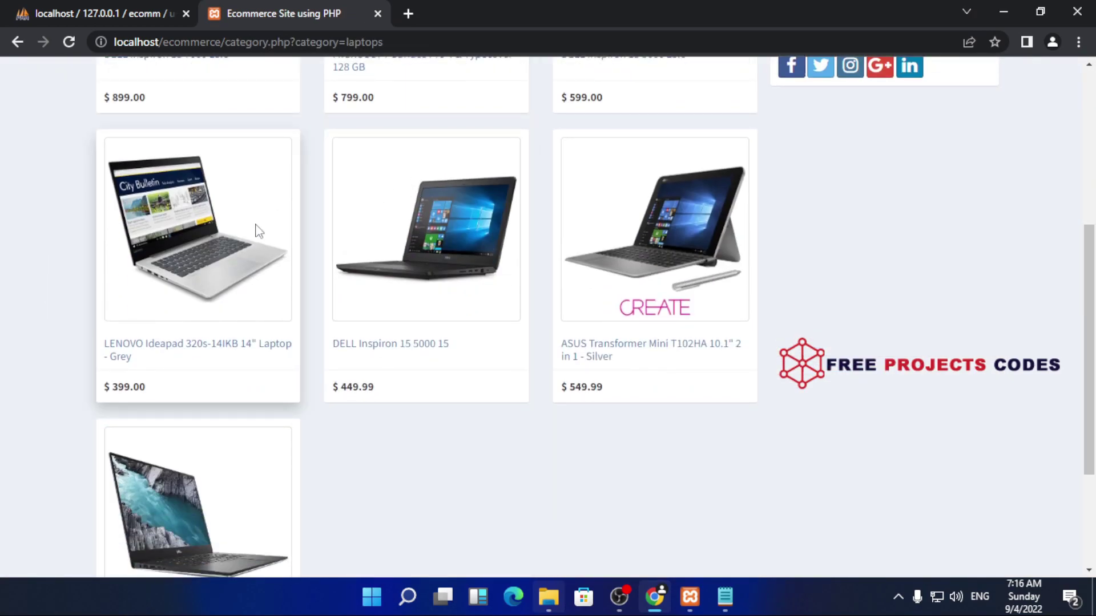
{"action": "scroll", "coordinate": [245, 216], "scroll_direction": "up", "scroll_amount": 6}
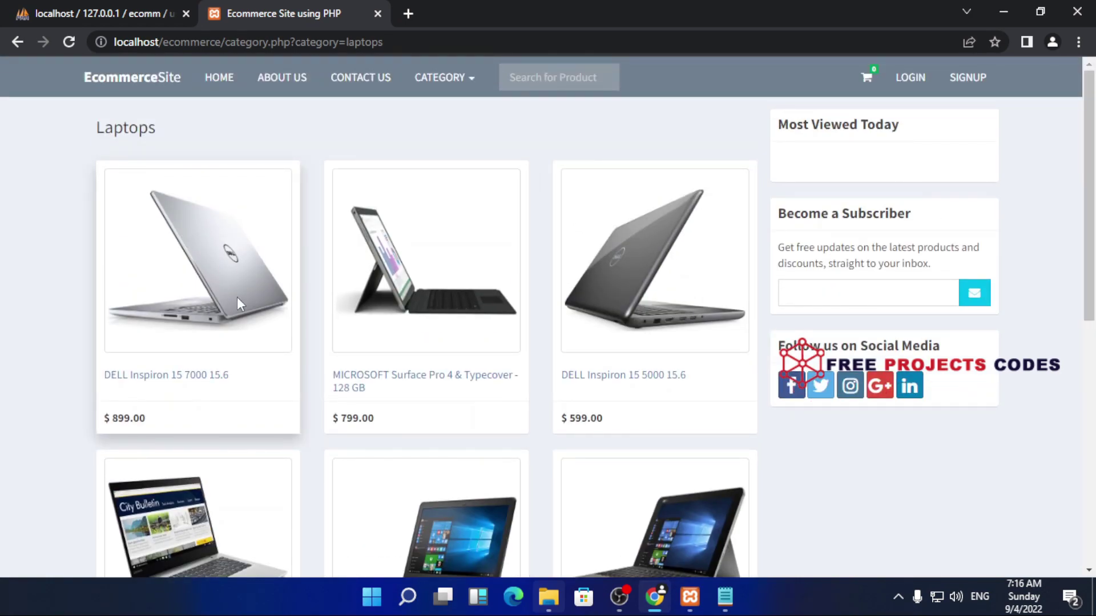
{"action": "left_click", "coordinate": [385, 380]}
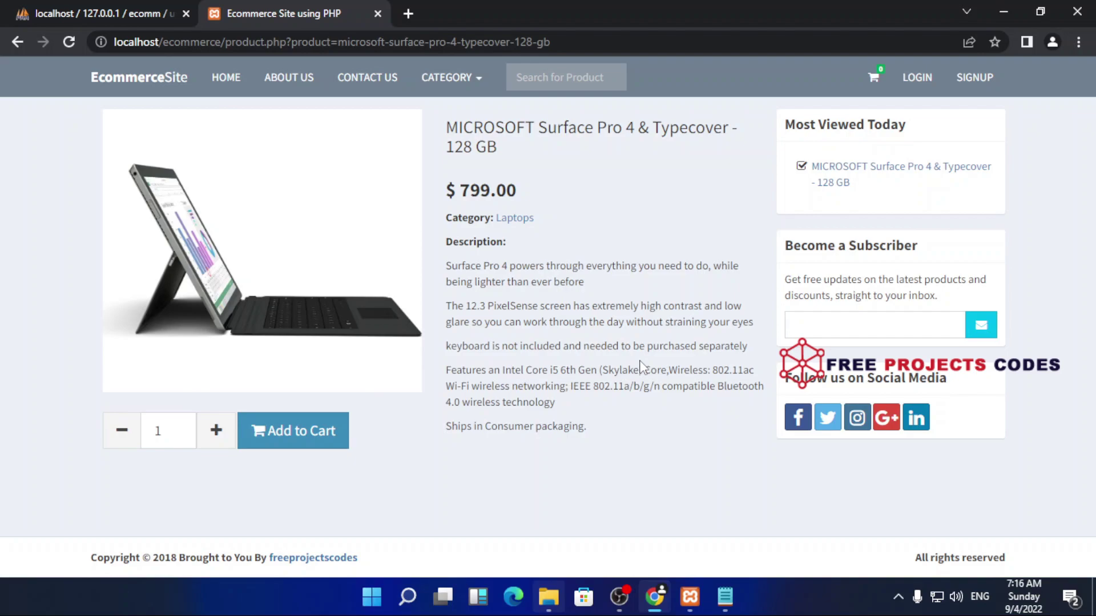
Step: Open the HP Barebones OMEN X page from Desktop PC, then go to the customer login page
{"action": "left_click", "coordinate": [451, 77]}
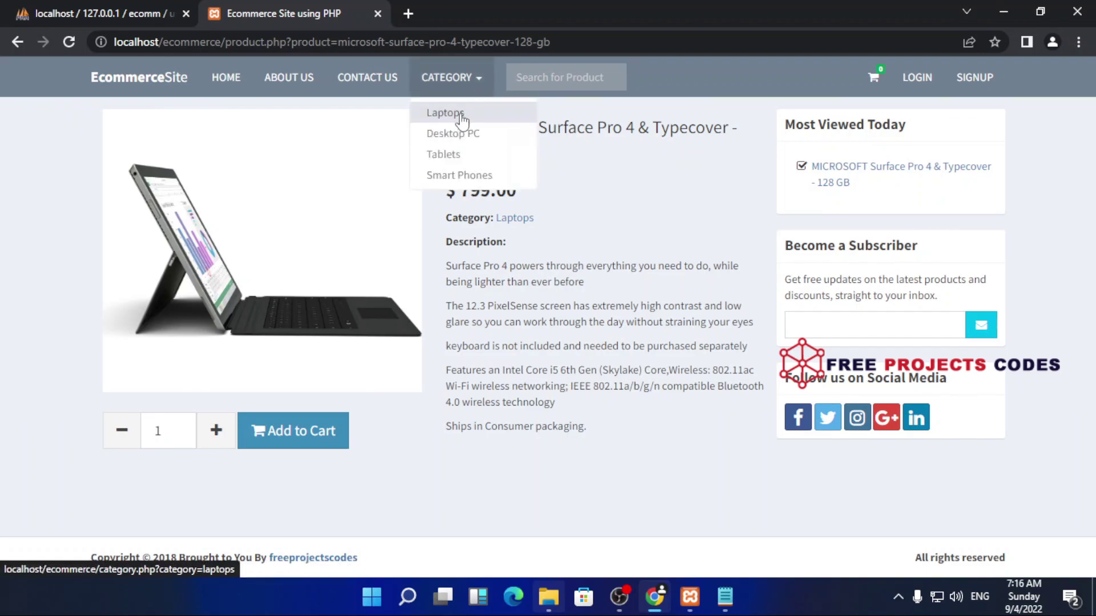
{"action": "left_click", "coordinate": [451, 132]}
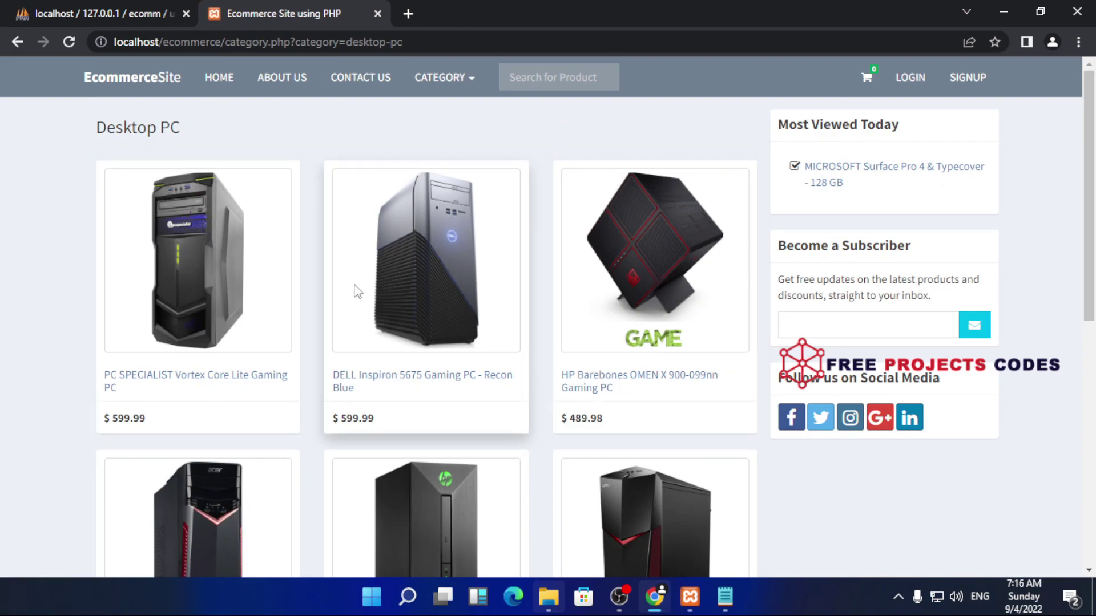
{"action": "left_click", "coordinate": [606, 379]}
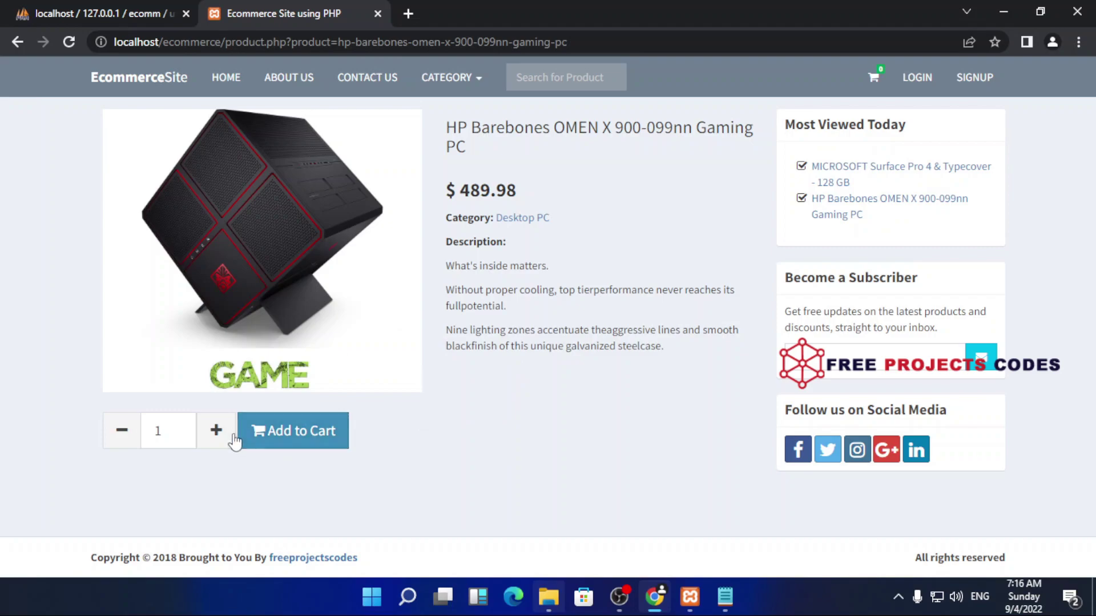
{"action": "left_click", "coordinate": [920, 88]}
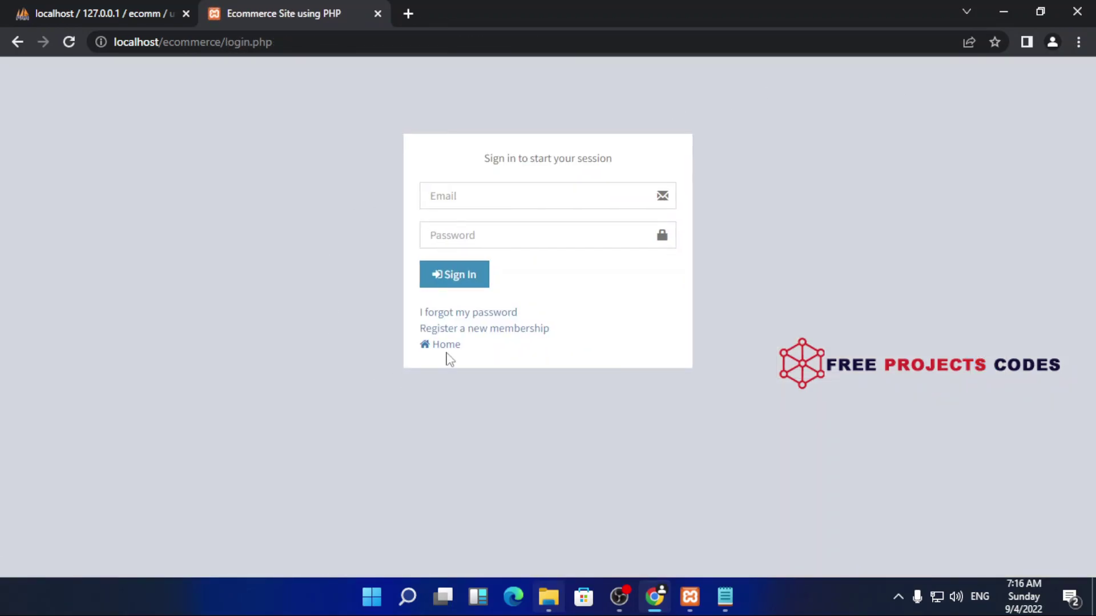
Step: Open the signup page and fill first name, last name and e-mail from saved suggestions
{"action": "key", "text": "alt+Left"}
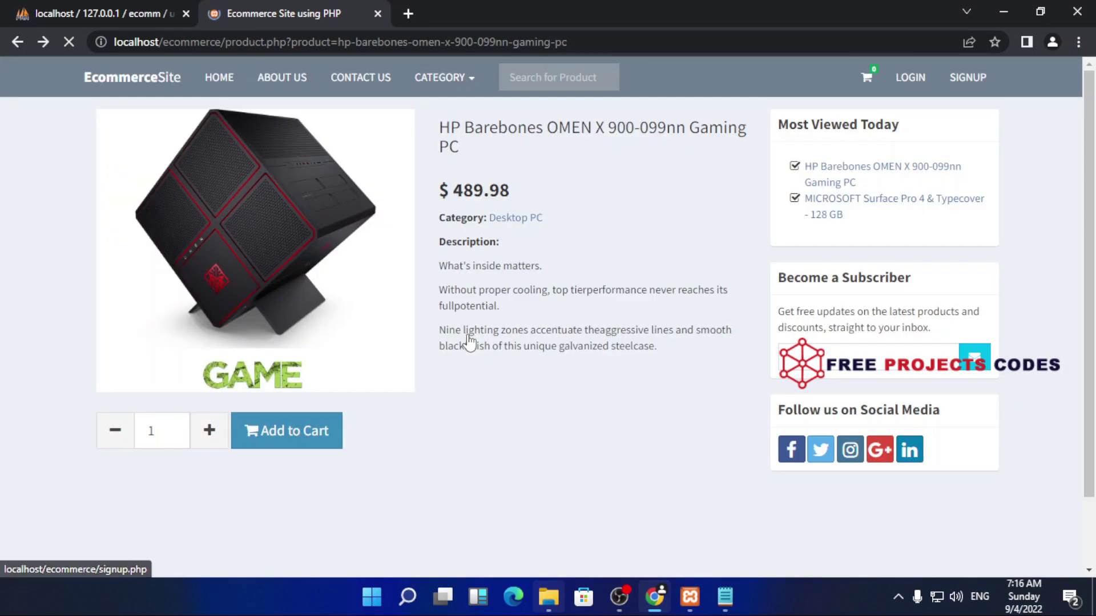
{"action": "left_click", "coordinate": [973, 86]}
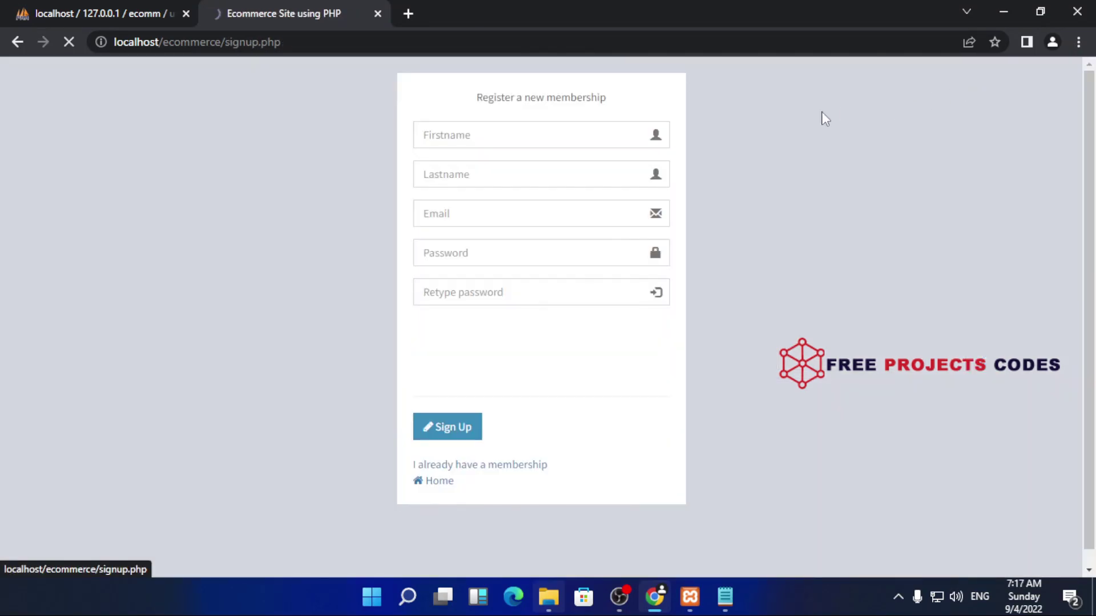
{"action": "left_click", "coordinate": [577, 137]}
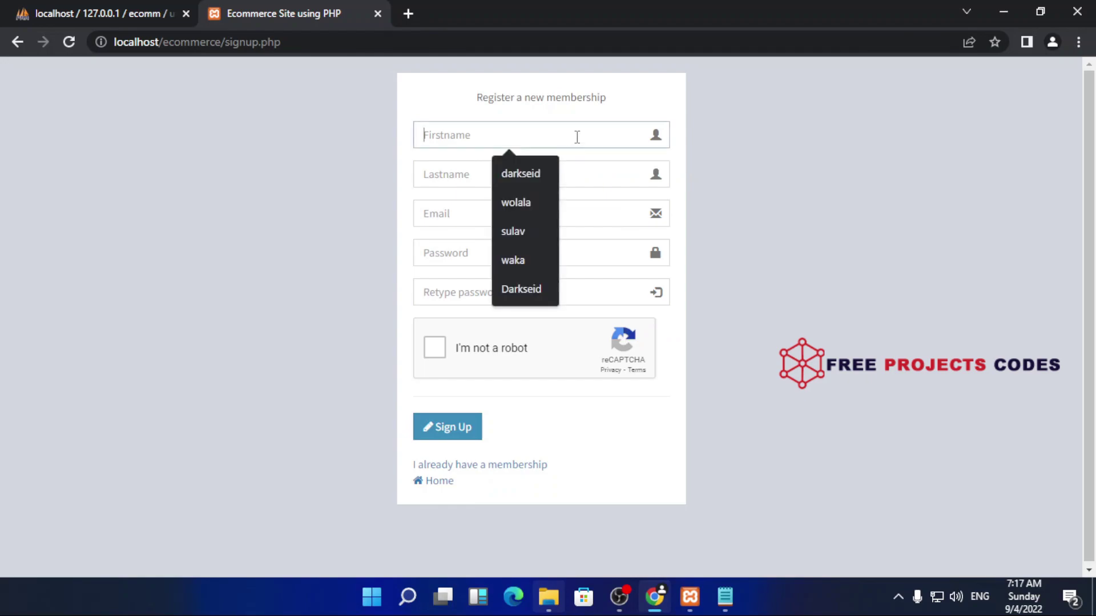
{"action": "left_click", "coordinate": [542, 197]}
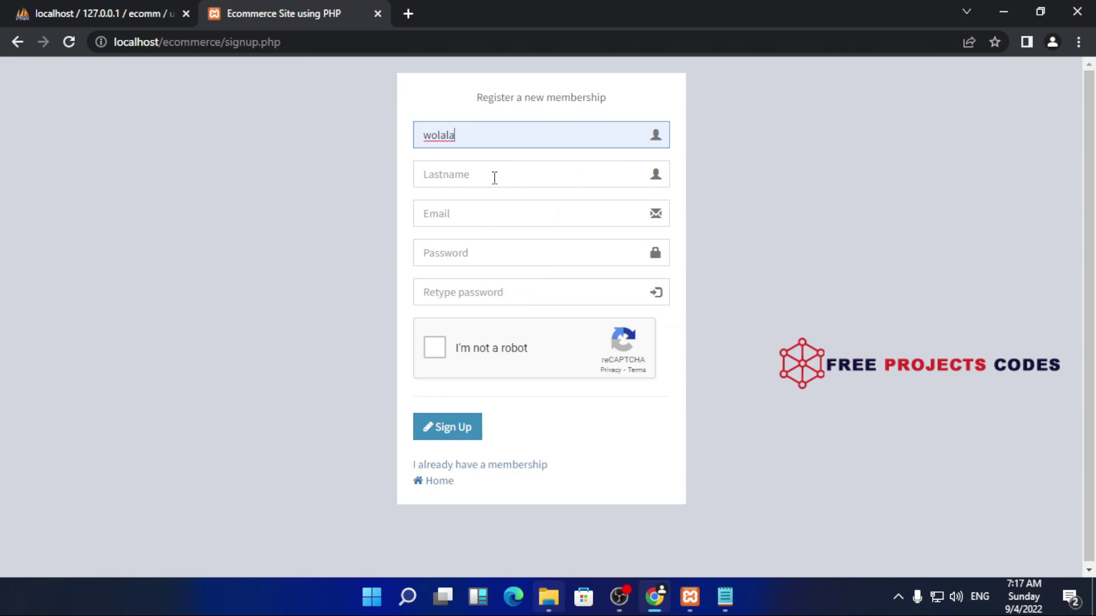
{"action": "left_click", "coordinate": [495, 178]}
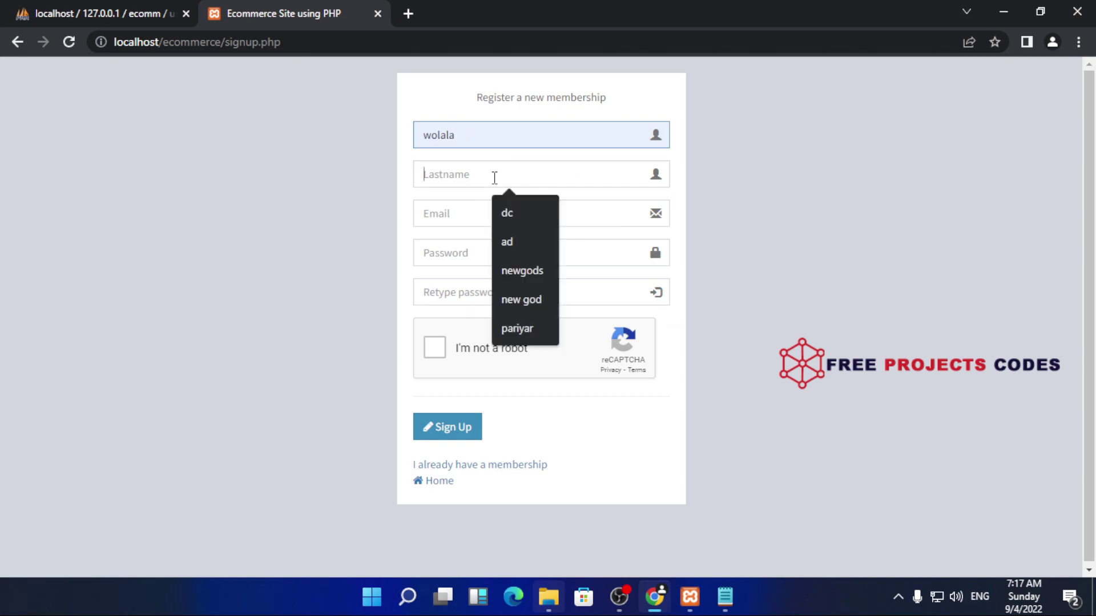
{"action": "left_click", "coordinate": [505, 221]}
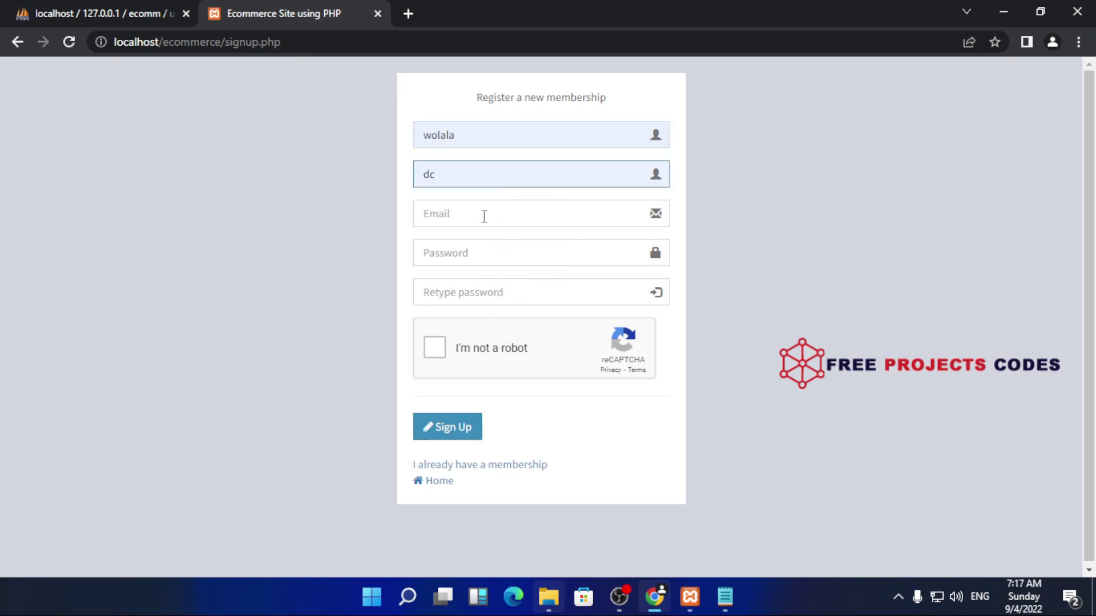
{"action": "left_click", "coordinate": [484, 216]}
{"action": "left_click", "coordinate": [533, 278]}
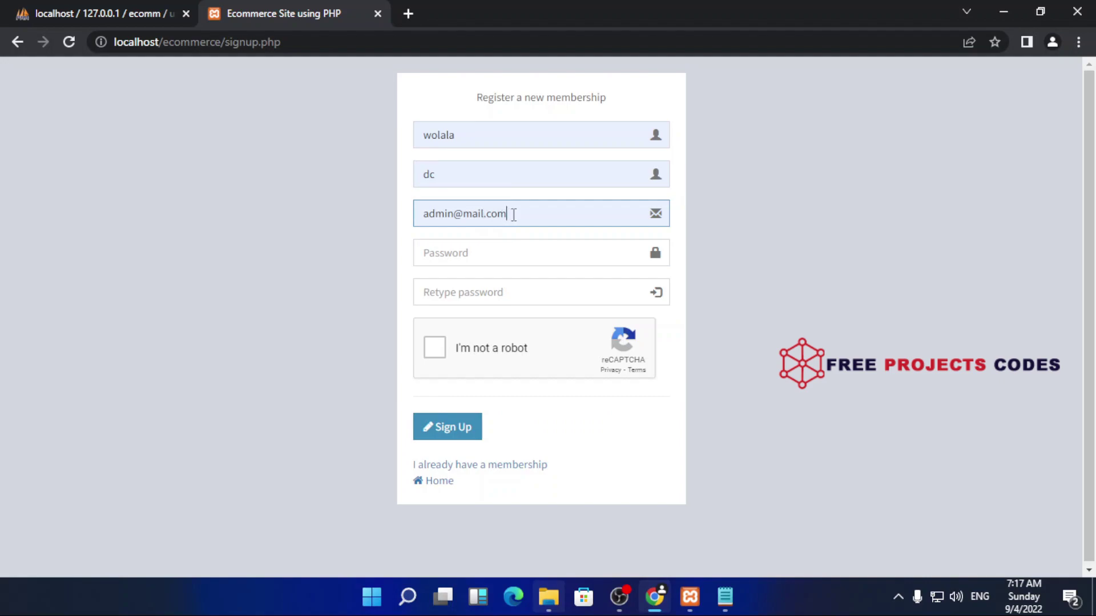
Step: Replace the wrong e-mail, enter the password and confirmation, tick reCAPTCHA and submit
{"action": "left_click_drag", "start_coordinate": [517, 217], "coordinate": [368, 220]}
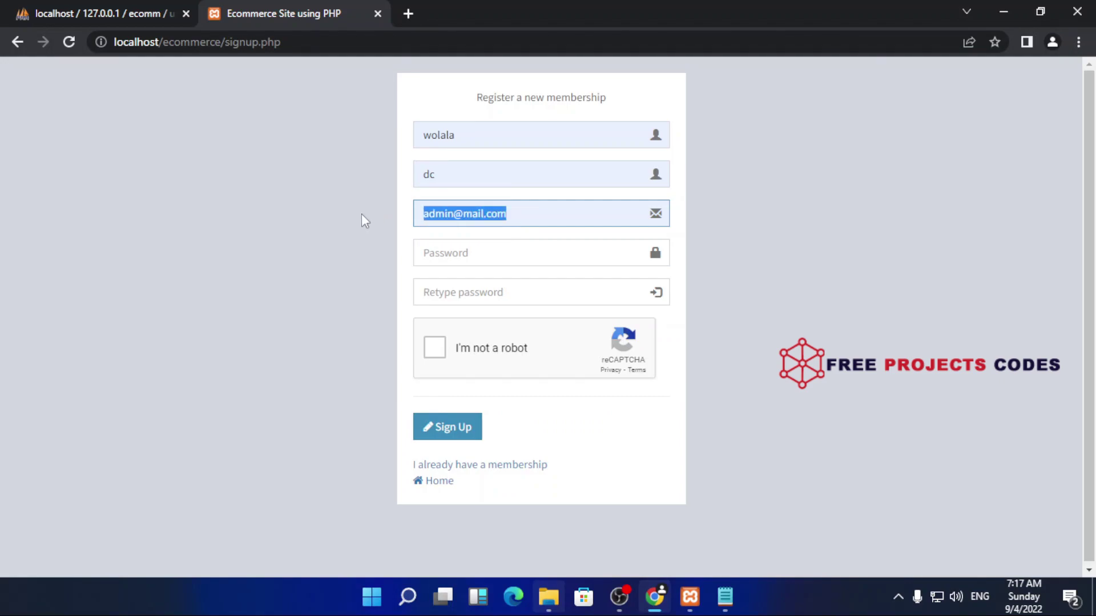
{"action": "left_click", "coordinate": [551, 213]}
{"action": "left_click_drag", "start_coordinate": [546, 213], "coordinate": [313, 216]}
{"action": "key", "text": "BackSpace"}
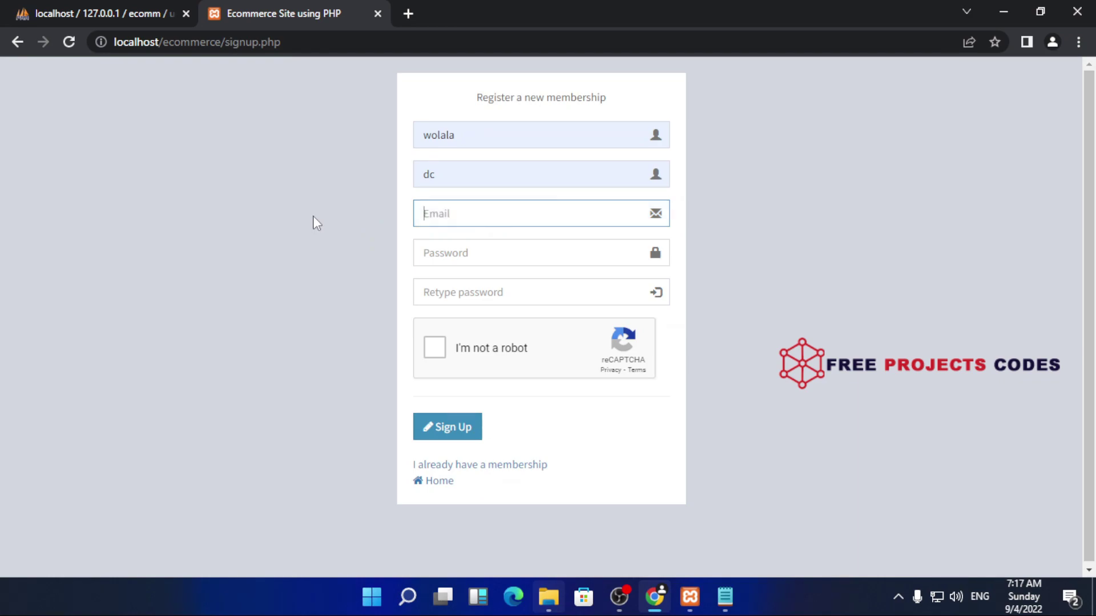
{"action": "type", "text": "wola"}
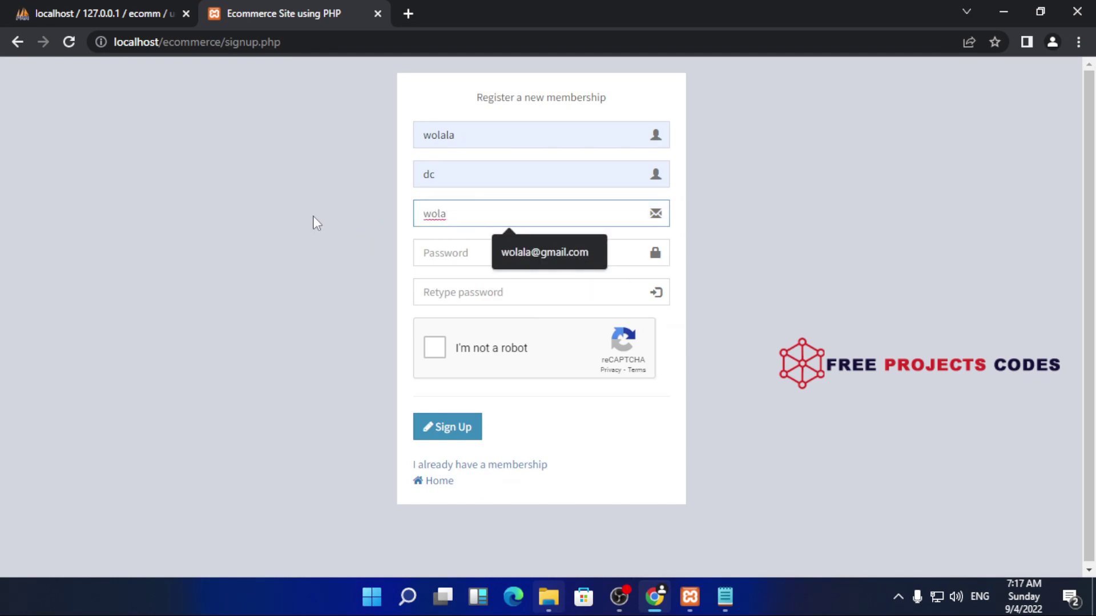
{"action": "left_click", "coordinate": [561, 253]}
{"action": "left_click", "coordinate": [502, 257]}
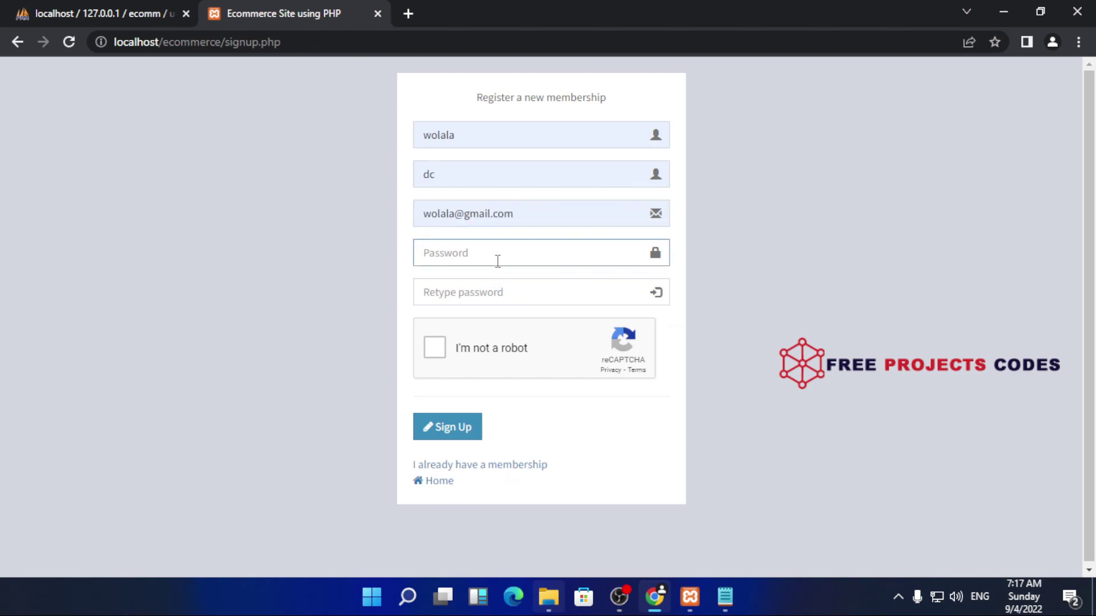
{"action": "type", "text": "12"}
{"action": "left_click", "coordinate": [505, 294]}
{"action": "type", "text": "1"}
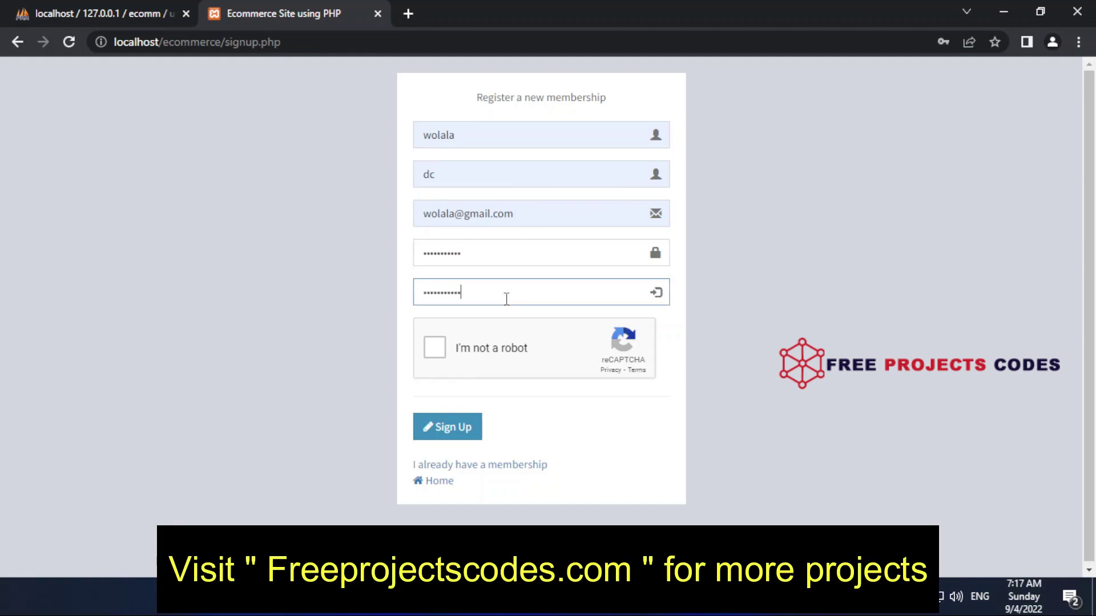
{"action": "left_click", "coordinate": [435, 347]}
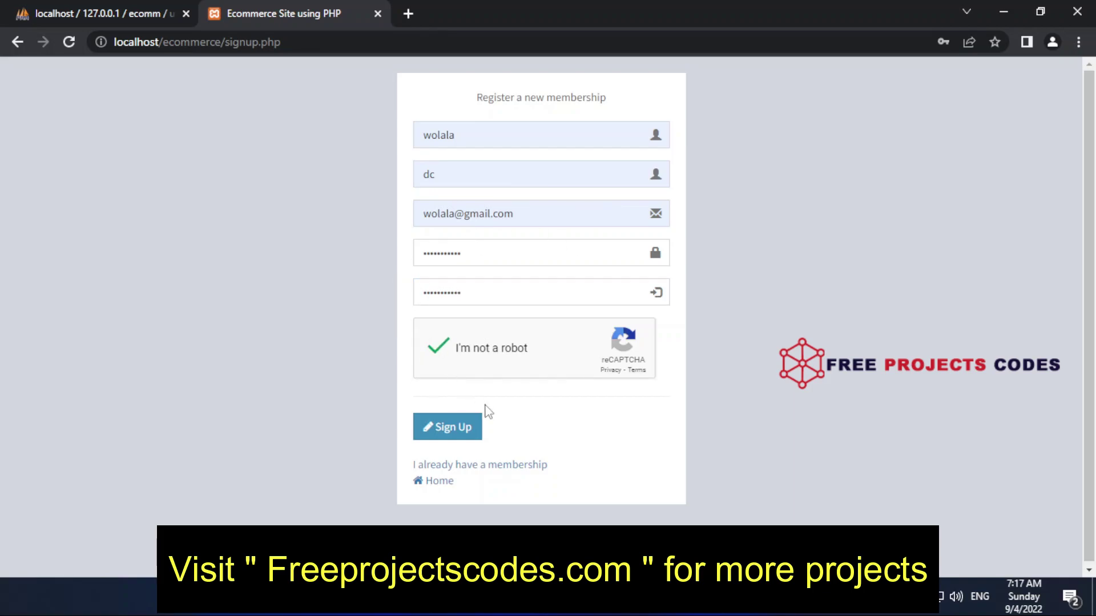
{"action": "left_click", "coordinate": [443, 433]}
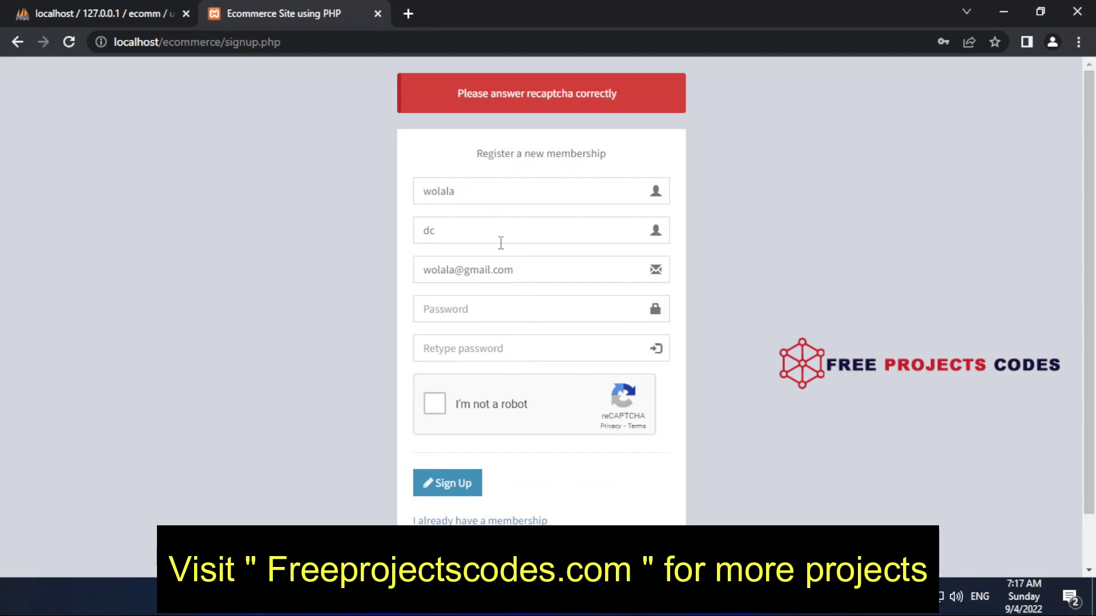
Step: Re-enter both passwords, tick reCAPTCHA again, resubmit, then return to the storefront home page
{"action": "left_click", "coordinate": [504, 309]}
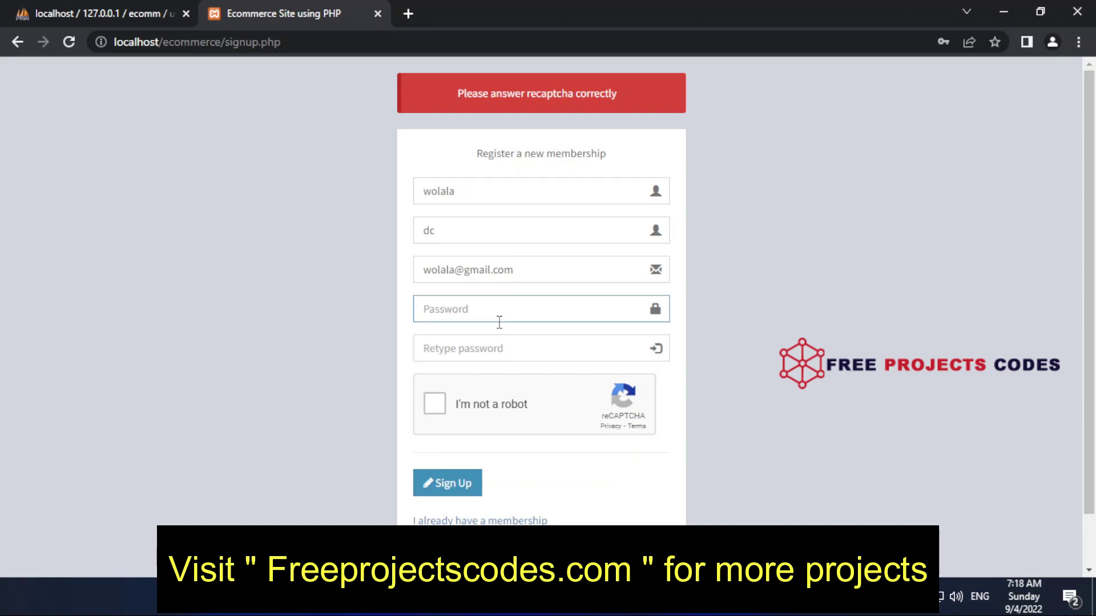
{"action": "type", "text": "1"}
{"action": "key", "text": "BackSpace"}
{"action": "key", "text": "BackSpace"}
{"action": "key", "text": "BackSpace"}
{"action": "key", "text": "BackSpace"}
{"action": "type", "text": "12"}
{"action": "left_click", "coordinate": [491, 347]}
{"action": "type", "text": "1"}
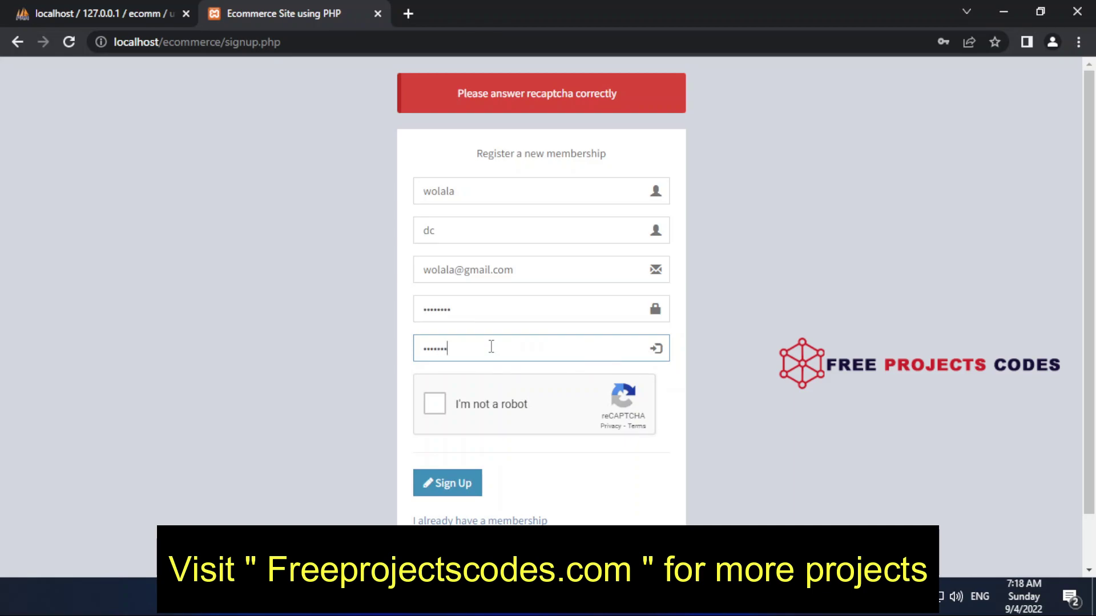
{"action": "left_click", "coordinate": [435, 405]}
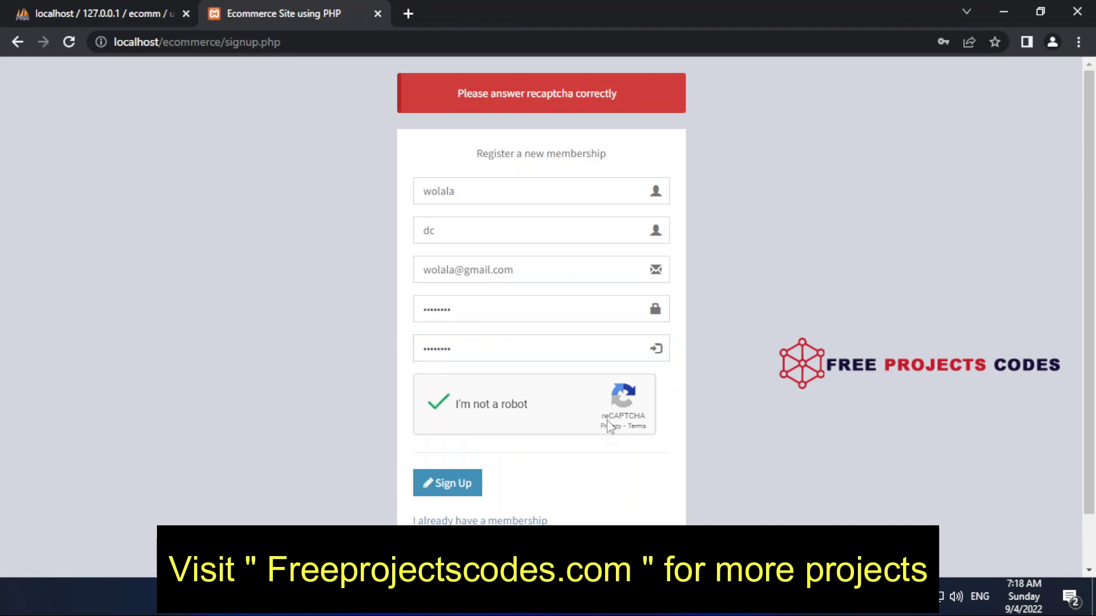
{"action": "left_click", "coordinate": [470, 489]}
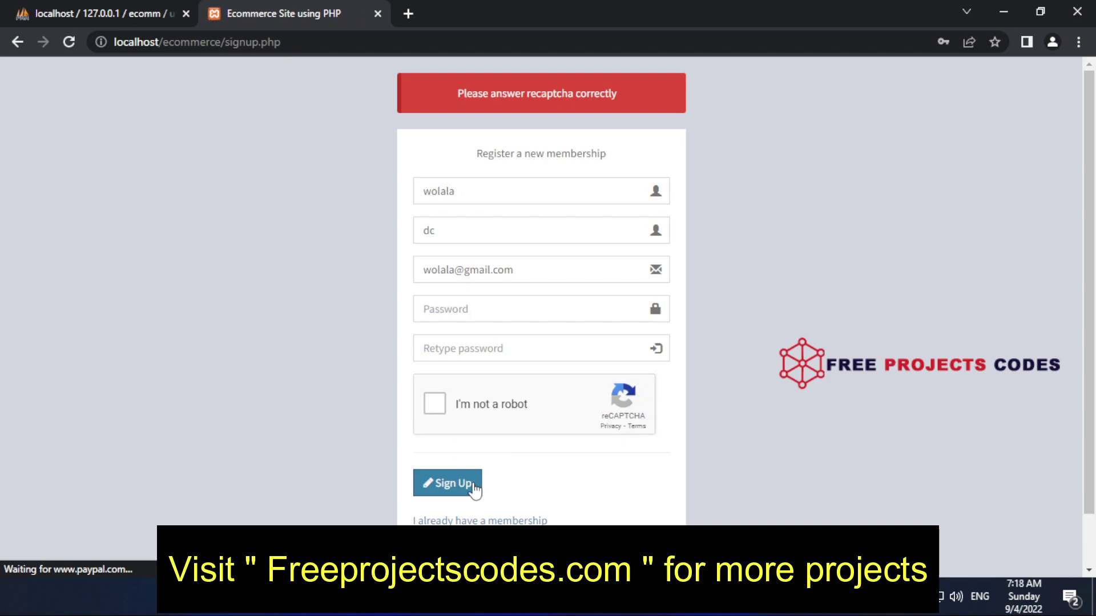
{"action": "scroll", "coordinate": [589, 276], "scroll_direction": "down", "scroll_amount": 1}
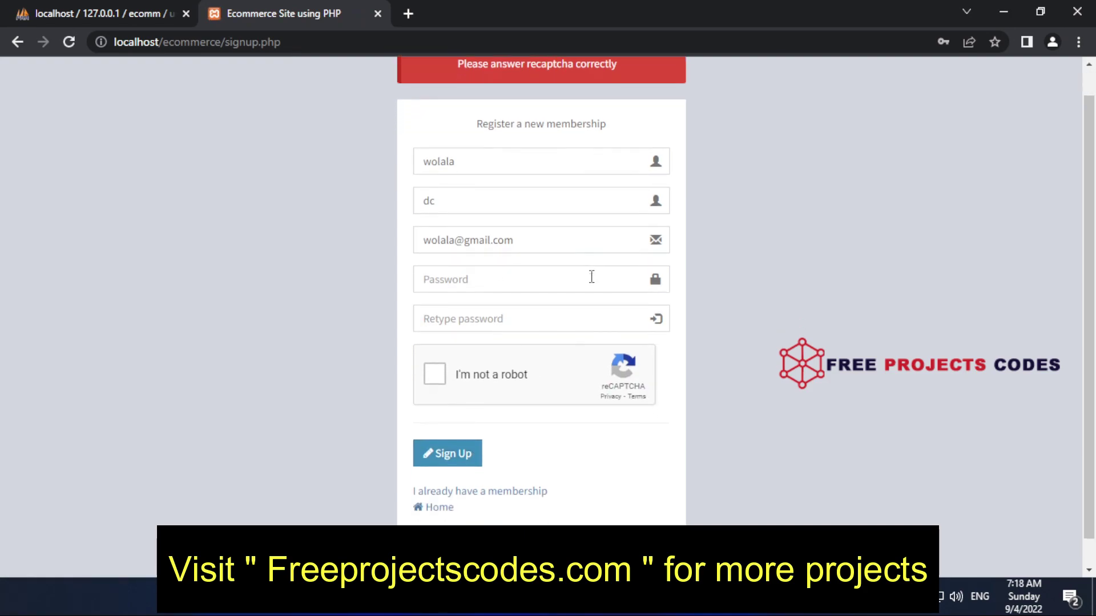
{"action": "scroll", "coordinate": [589, 290], "scroll_direction": "up", "scroll_amount": 1}
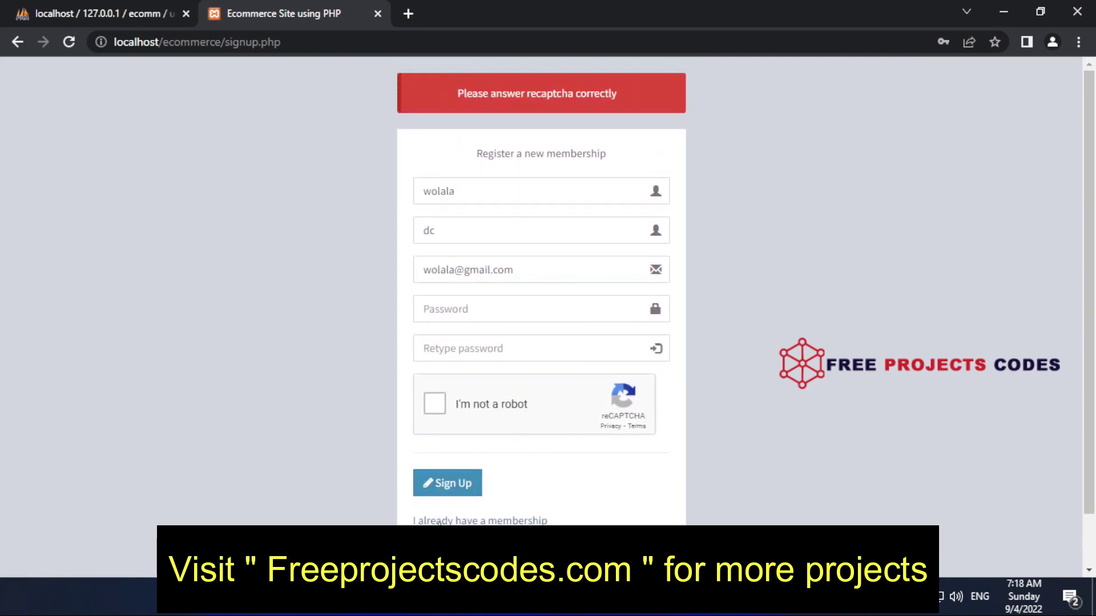
{"action": "left_click", "coordinate": [475, 521]}
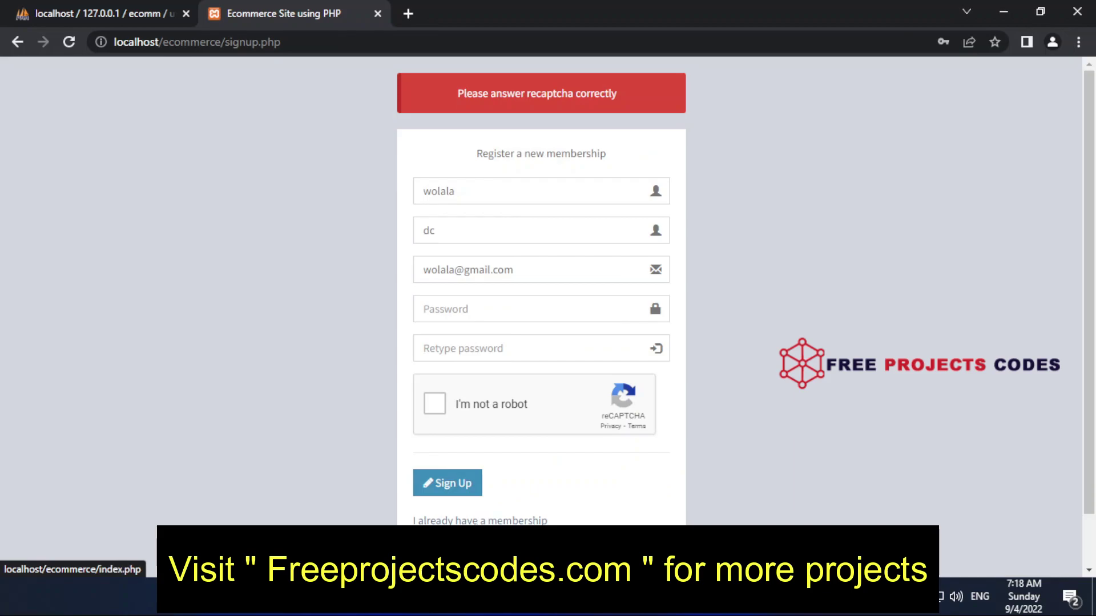
Step: Copy the admin username from the readme and paste it into the login Email field
{"action": "left_click", "coordinate": [908, 90]}
{"action": "left_click", "coordinate": [724, 599]}
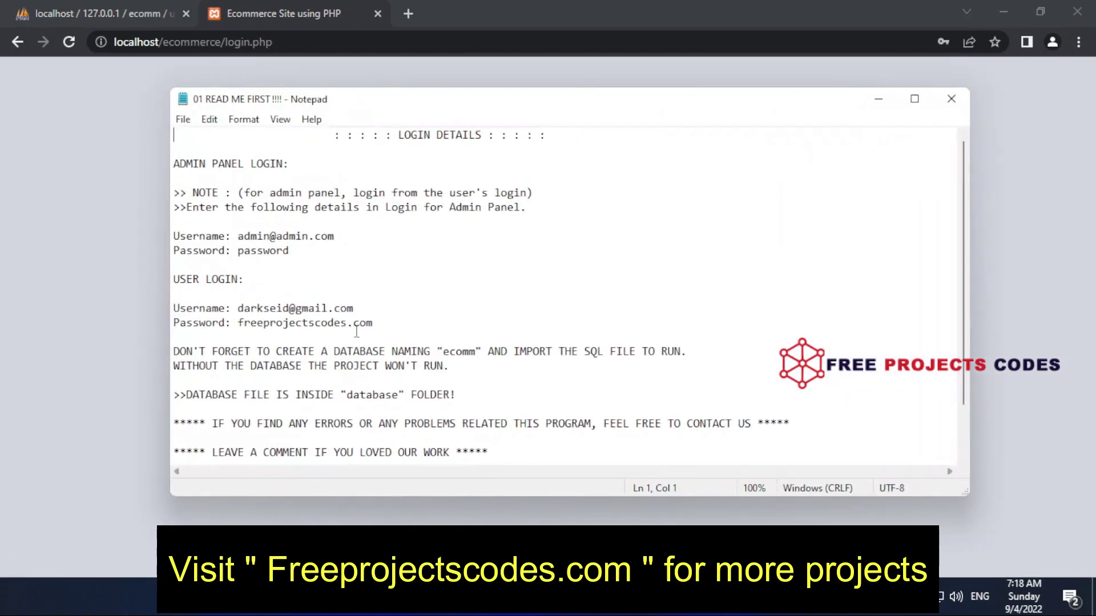
{"action": "left_click_drag", "start_coordinate": [335, 236], "coordinate": [247, 239]}
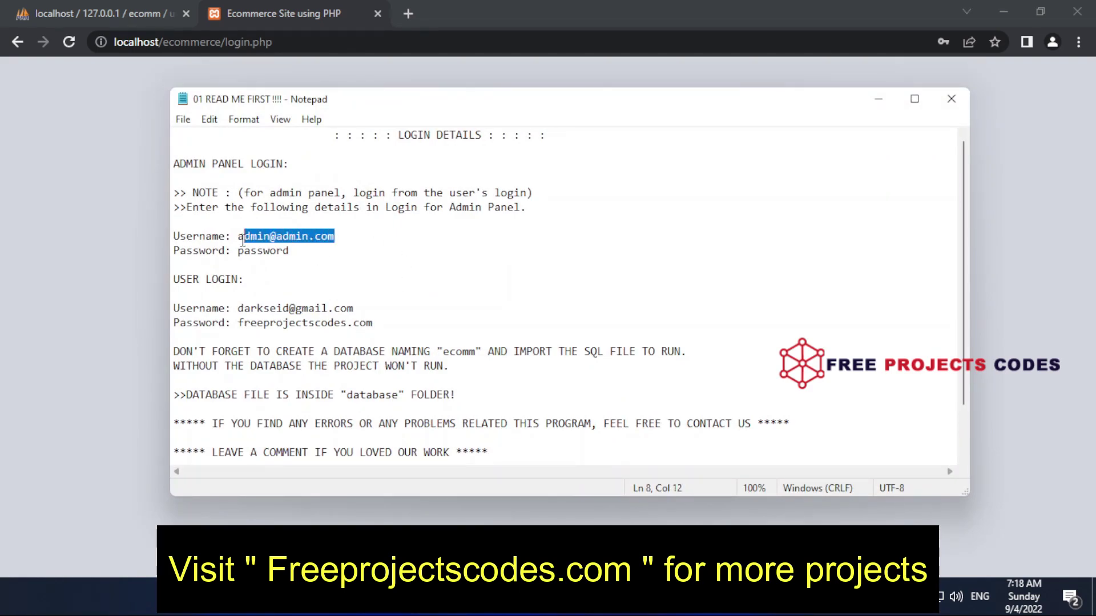
{"action": "right_click", "coordinate": [252, 237]}
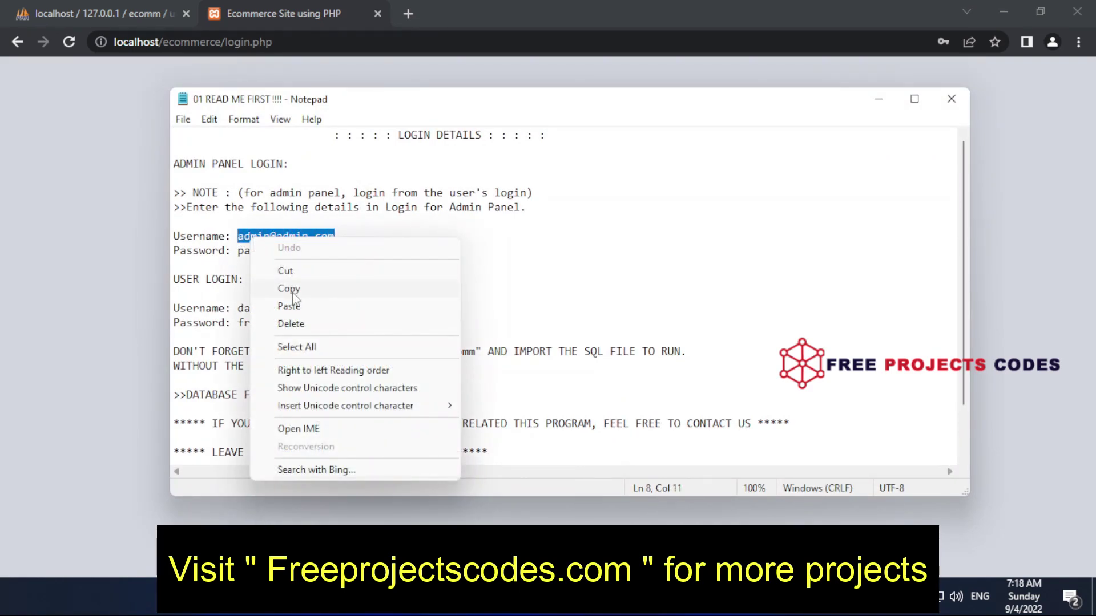
{"action": "left_click", "coordinate": [293, 287]}
{"action": "left_click", "coordinate": [98, 235]}
{"action": "left_click", "coordinate": [490, 196]}
{"action": "right_click", "coordinate": [489, 195]}
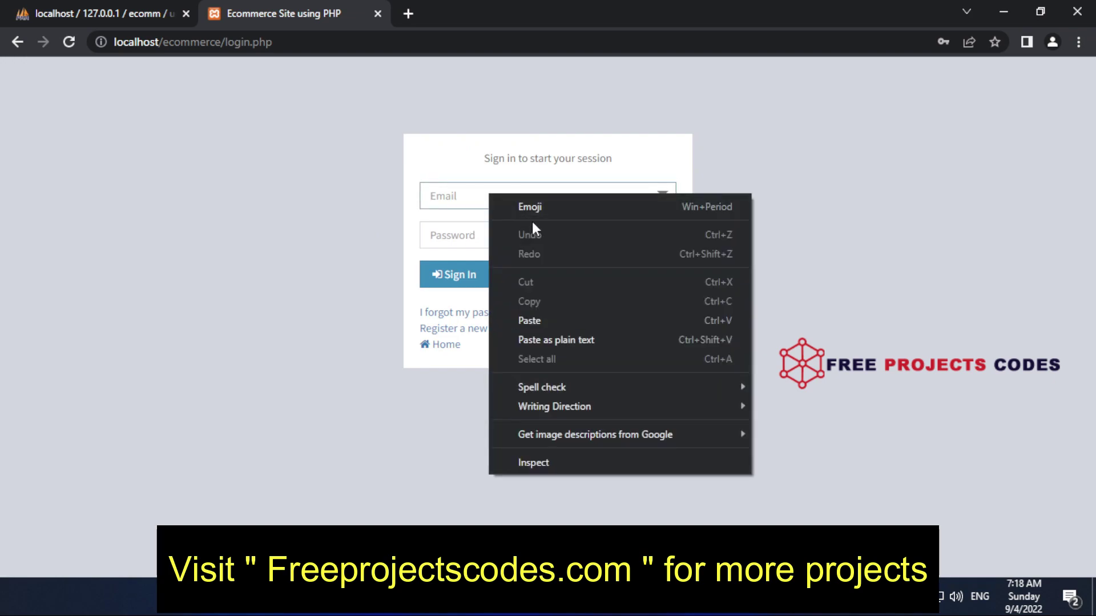
{"action": "left_click", "coordinate": [543, 320]}
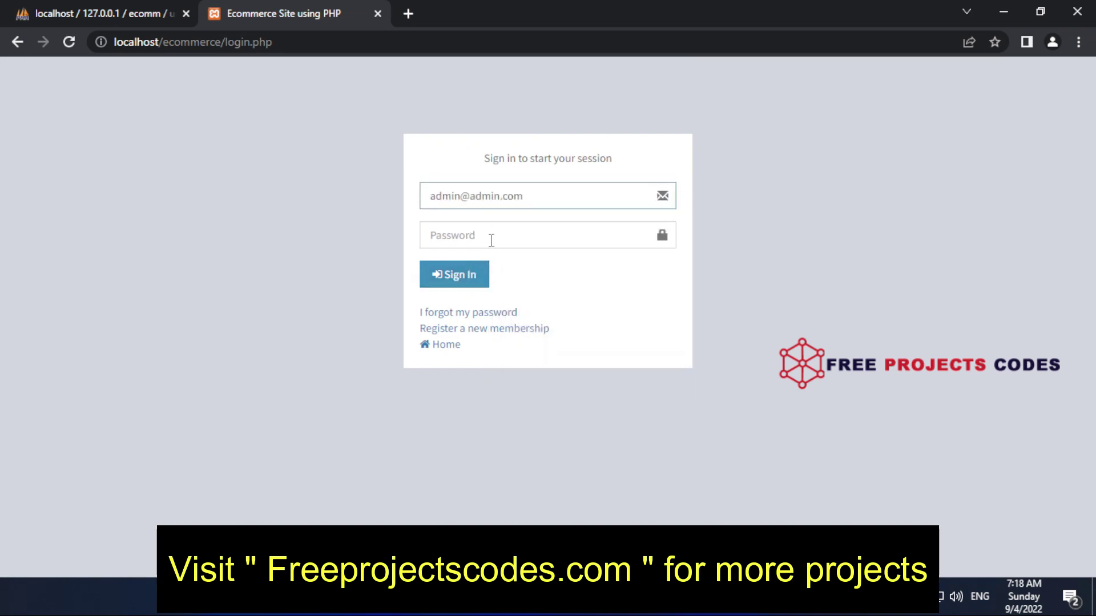
Step: Copy the admin password from the readme, paste it into Password and sign in
{"action": "left_click", "coordinate": [742, 612]}
{"action": "left_click_drag", "start_coordinate": [292, 257], "coordinate": [250, 255]}
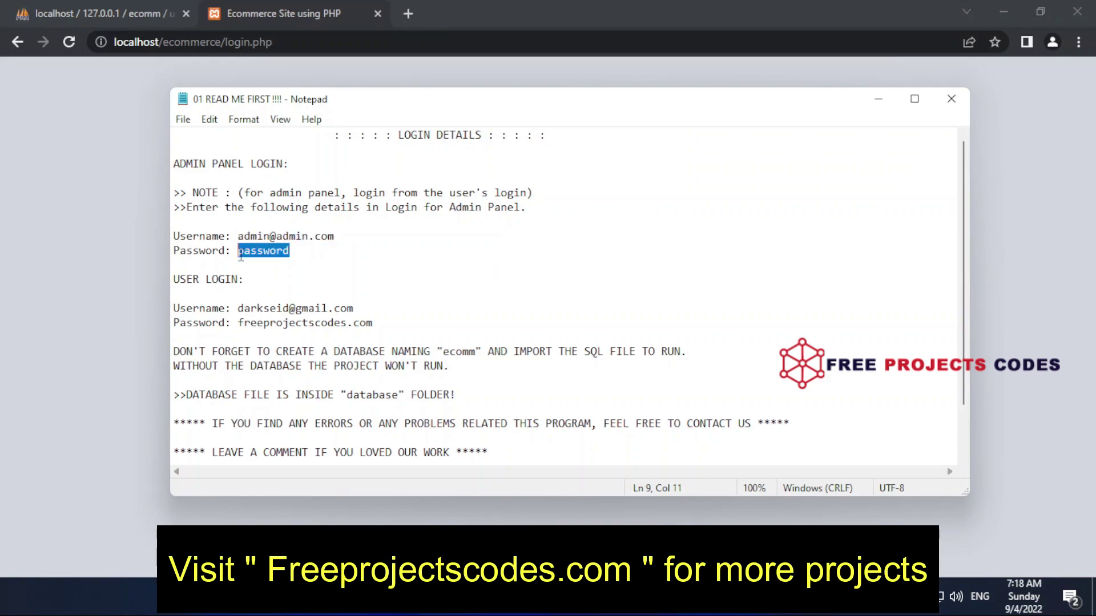
{"action": "right_click", "coordinate": [251, 255]}
{"action": "left_click", "coordinate": [312, 311]}
{"action": "left_click", "coordinate": [113, 230]}
{"action": "left_click", "coordinate": [457, 242]}
{"action": "right_click", "coordinate": [458, 241]}
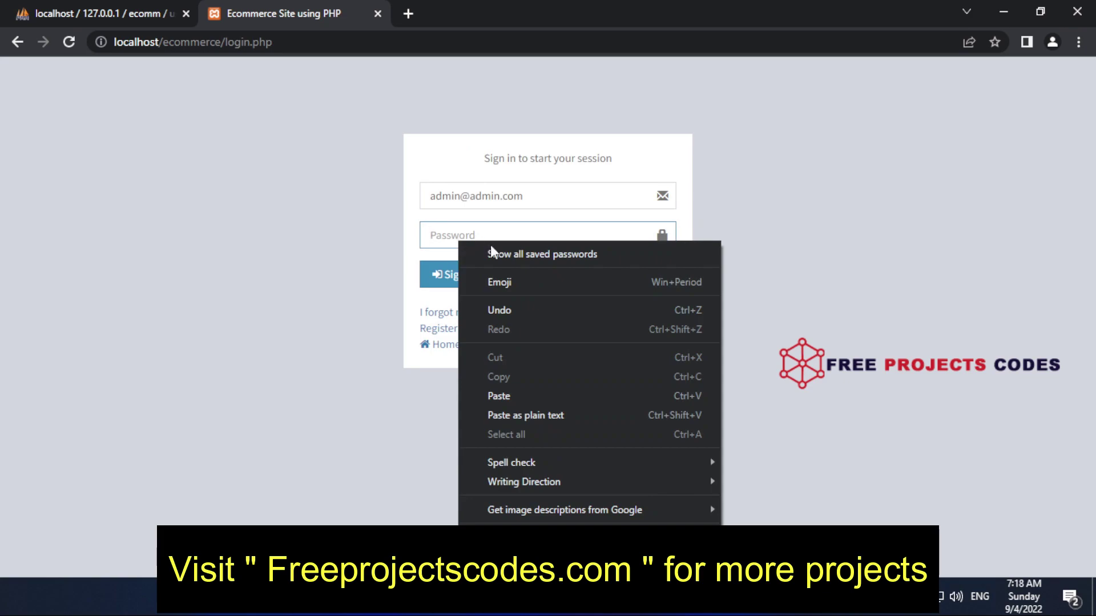
{"action": "left_click", "coordinate": [507, 391]}
{"action": "left_click", "coordinate": [474, 283]}
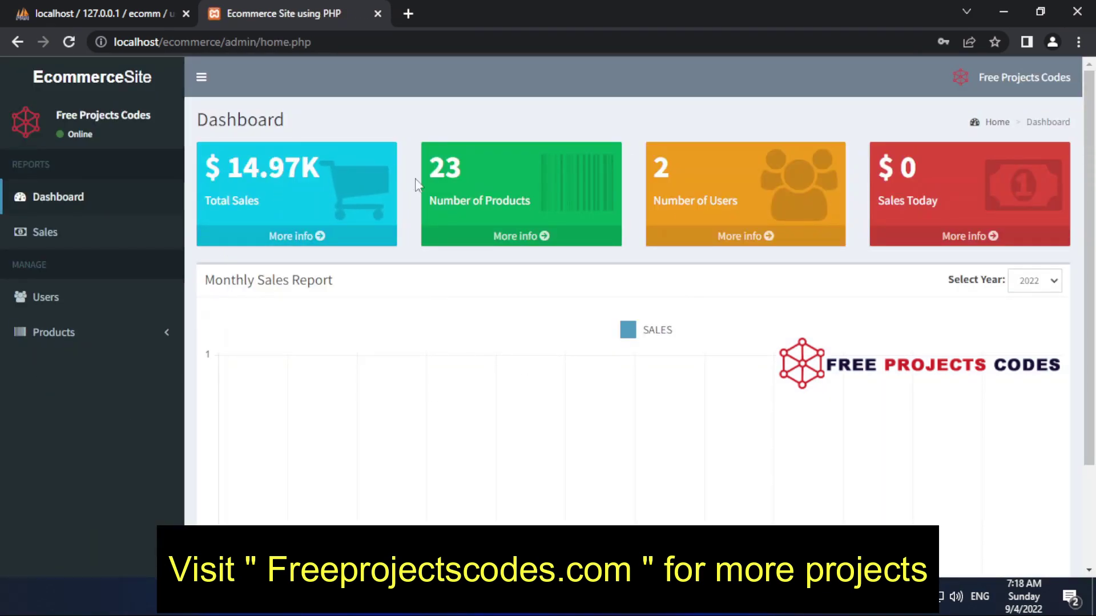
Step: Open Sales History and generate the printable sales report for the dates
{"action": "scroll", "coordinate": [487, 451], "scroll_direction": "down", "scroll_amount": 3}
{"action": "scroll", "coordinate": [487, 450], "scroll_direction": "up", "scroll_amount": 3}
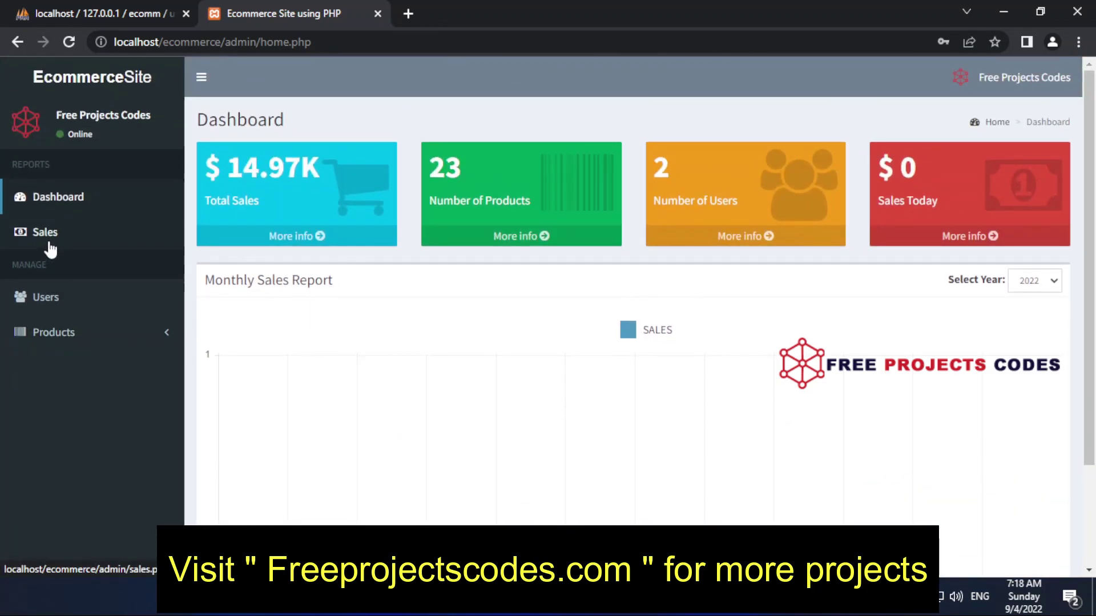
{"action": "left_click", "coordinate": [46, 244]}
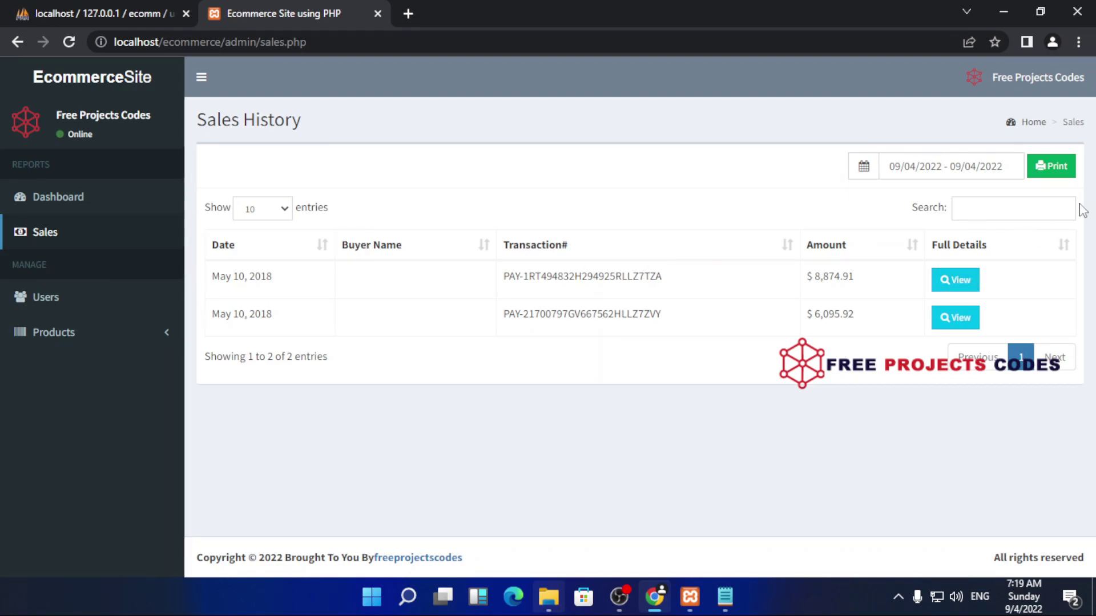
{"action": "left_click", "coordinate": [1051, 165]}
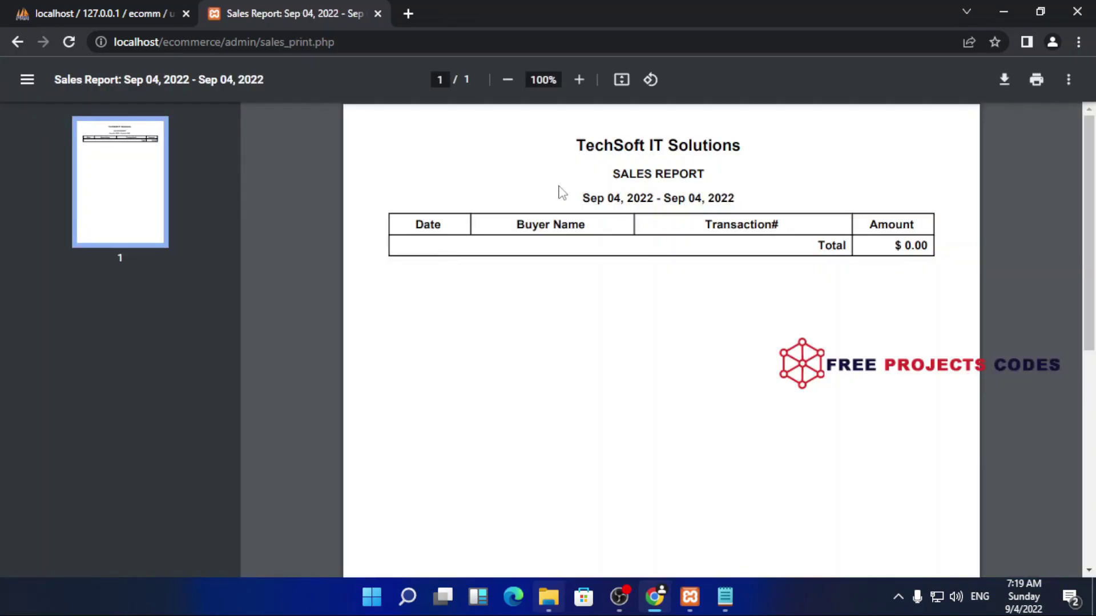
Step: Back on Sales History, view the first transaction's full details, then close them
{"action": "key", "text": "alt+Left"}
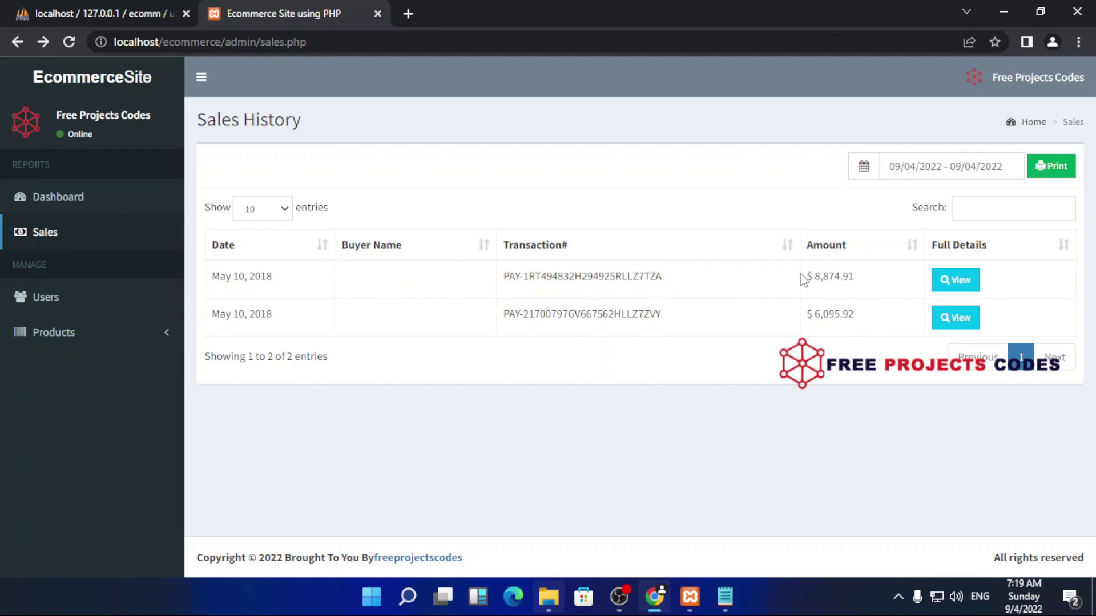
{"action": "left_click", "coordinate": [955, 280]}
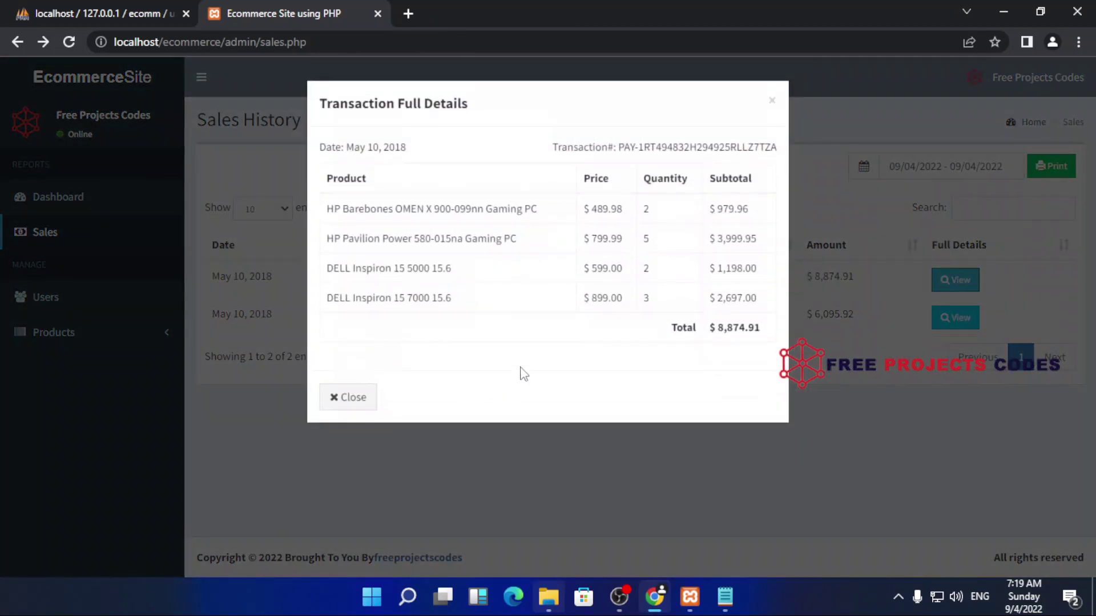
{"action": "left_click", "coordinate": [365, 398]}
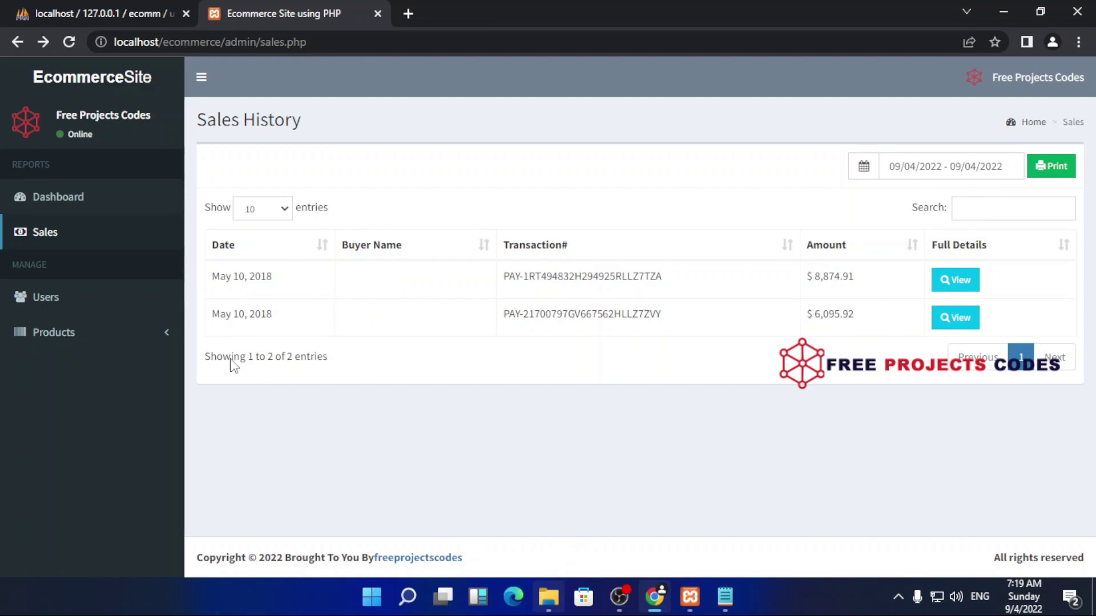
Step: Open the registered Users list and select the user's e-mail and full name
{"action": "left_click", "coordinate": [61, 302]}
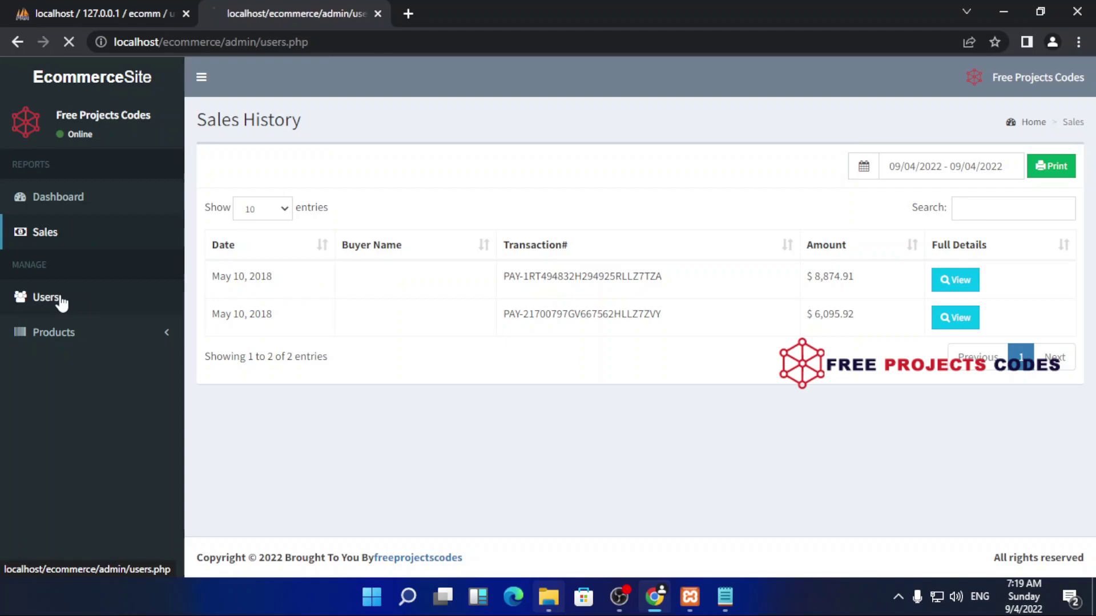
{"action": "left_click_drag", "start_coordinate": [418, 277], "coordinate": [301, 273]}
{"action": "left_click_drag", "start_coordinate": [557, 274], "coordinate": [473, 275]}
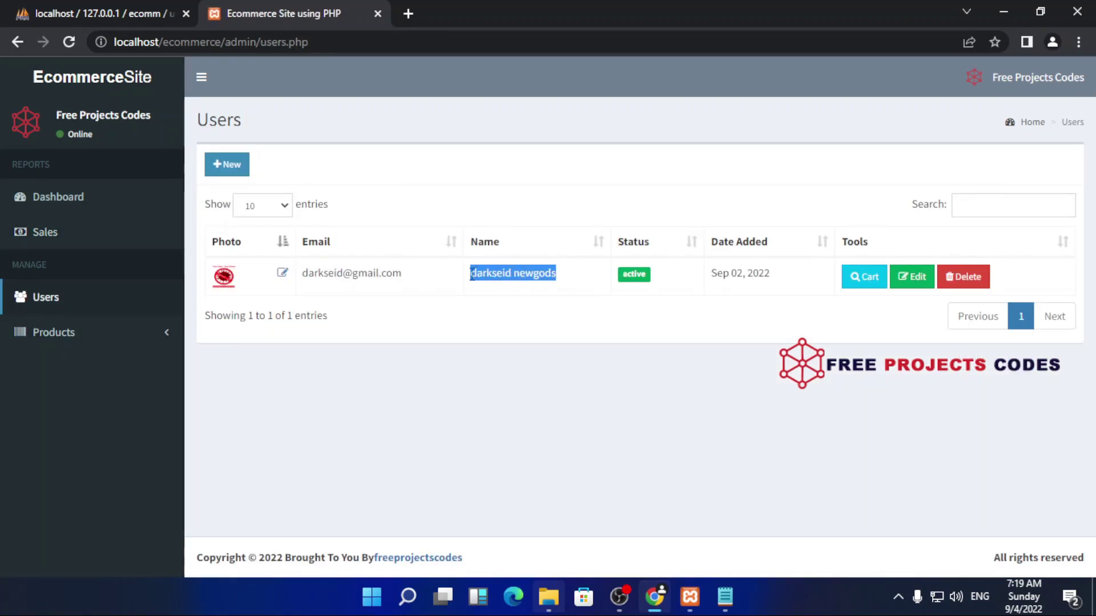
Step: Copy localhost/ecommerce from the address bar and load it in a new tab
{"action": "left_click_drag", "start_coordinate": [222, 42], "coordinate": [114, 42]}
{"action": "right_click", "coordinate": [131, 41]}
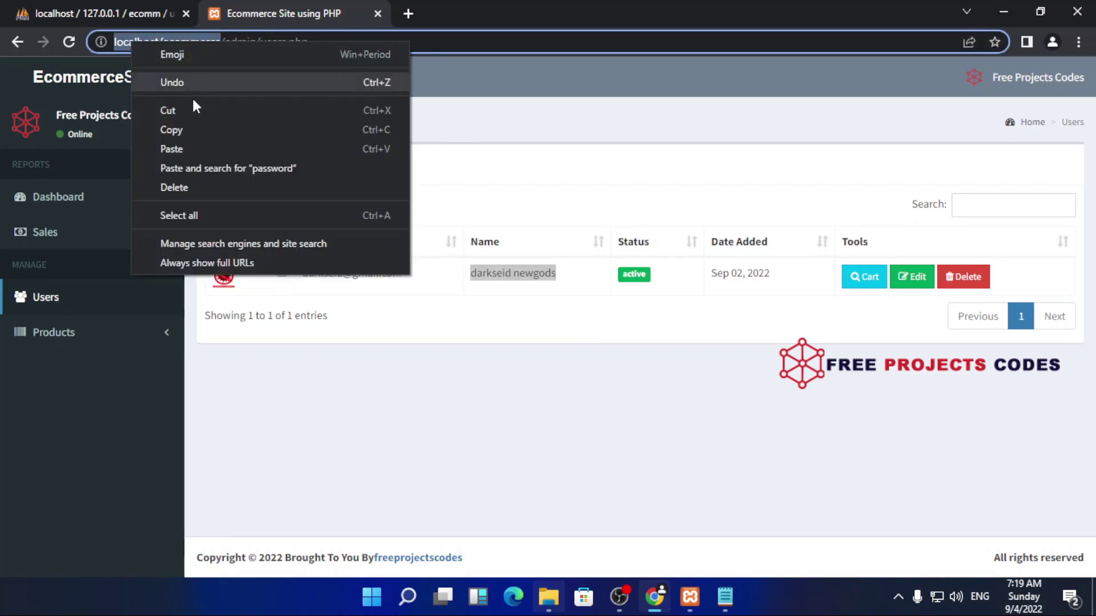
{"action": "left_click", "coordinate": [194, 128]}
{"action": "left_click", "coordinate": [405, 13]}
{"action": "right_click", "coordinate": [299, 41]}
{"action": "left_click", "coordinate": [352, 142]}
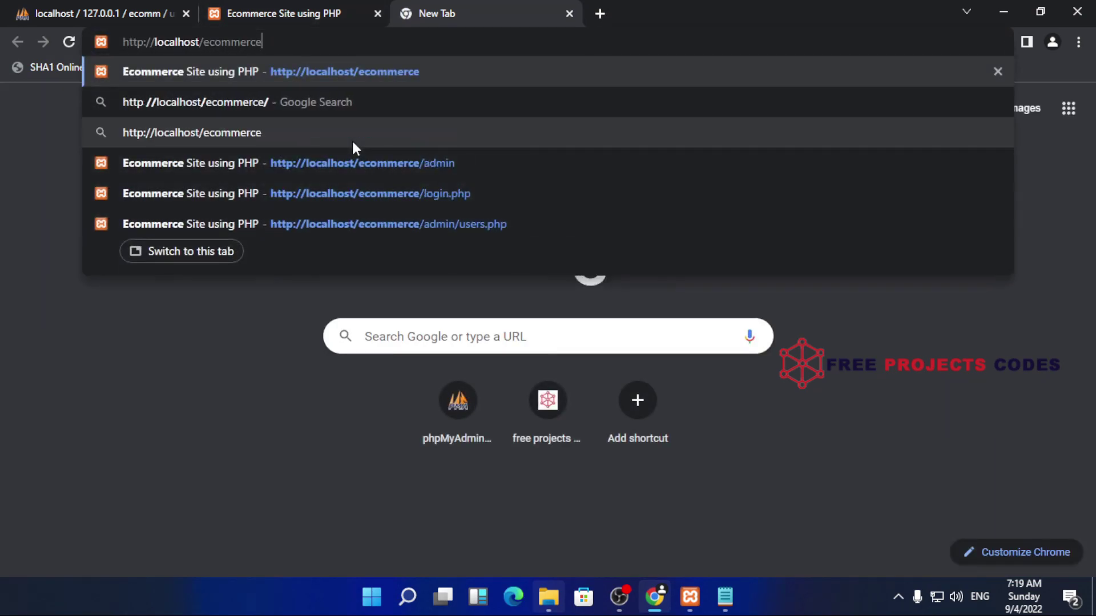
{"action": "key", "text": "Return"}
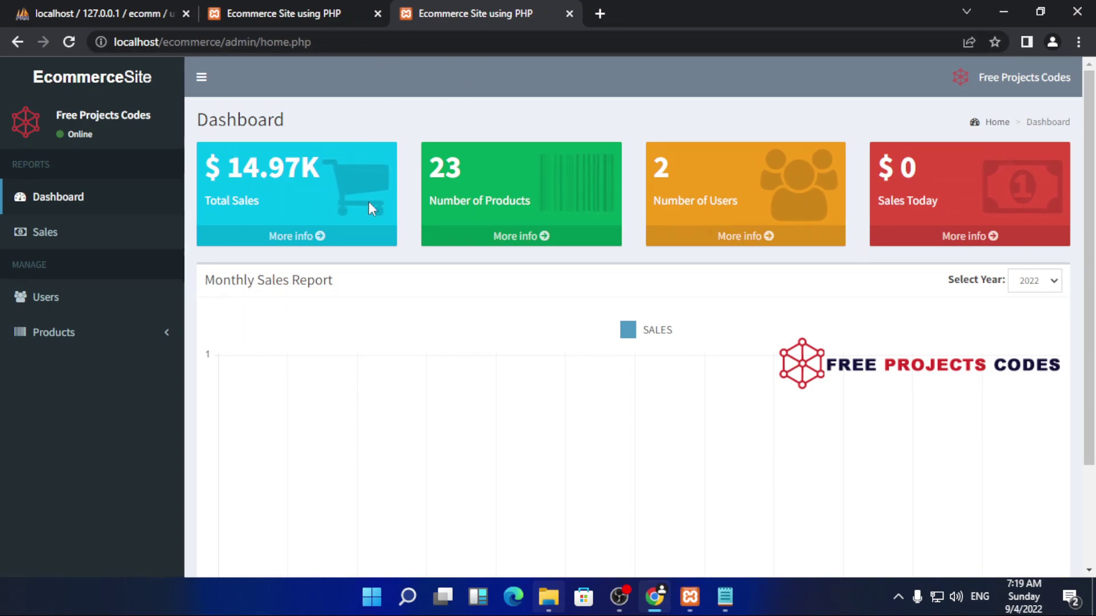
Step: Copy the user's e-mail on the Users page, then the readme's user login e-mail
{"action": "left_click", "coordinate": [325, 10]}
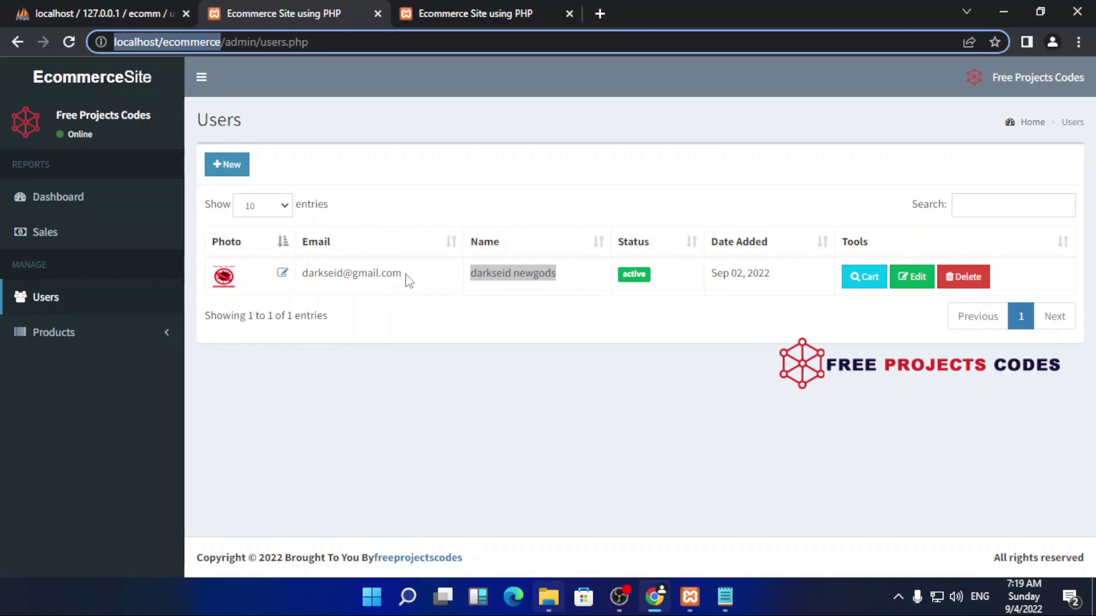
{"action": "left_click_drag", "start_coordinate": [409, 279], "coordinate": [304, 282]}
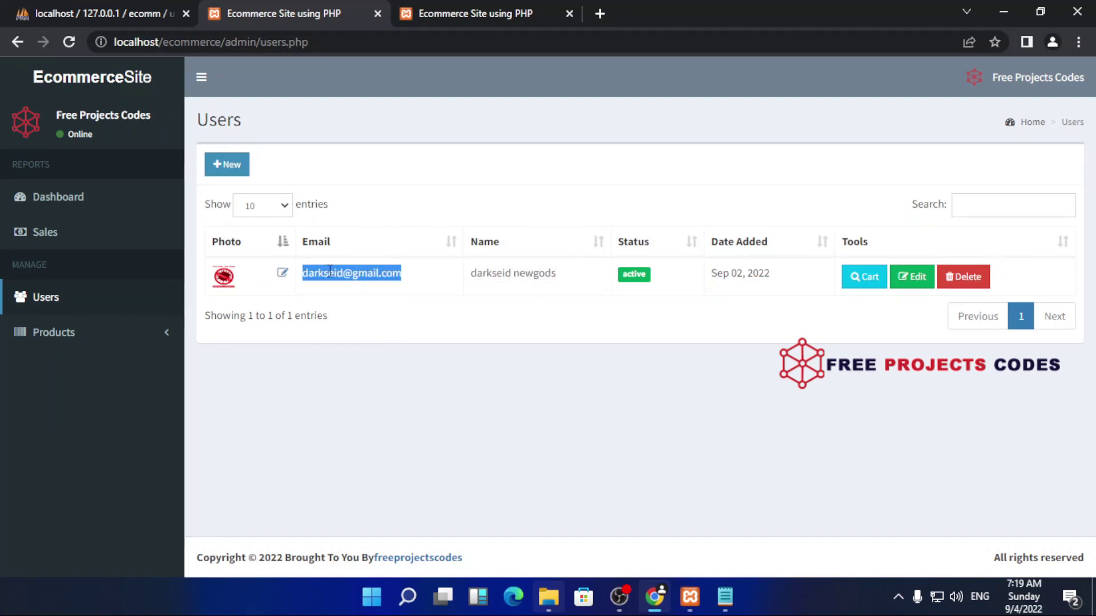
{"action": "right_click", "coordinate": [329, 270]}
{"action": "left_click", "coordinate": [357, 279]}
{"action": "left_click", "coordinate": [714, 557]}
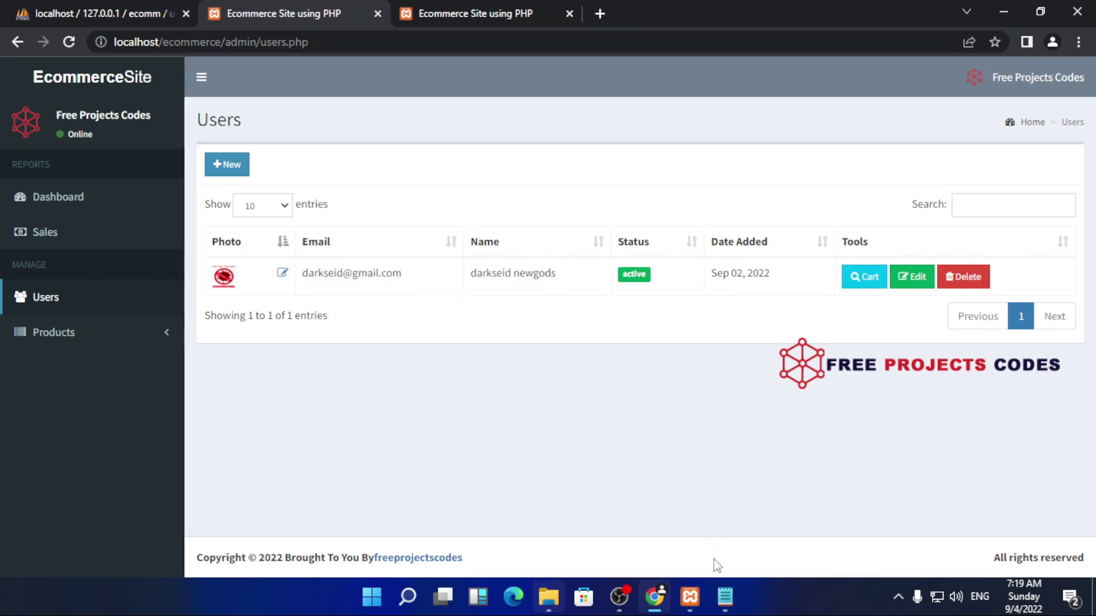
{"action": "left_click", "coordinate": [725, 597]}
{"action": "left_click_drag", "start_coordinate": [361, 309], "coordinate": [241, 309]}
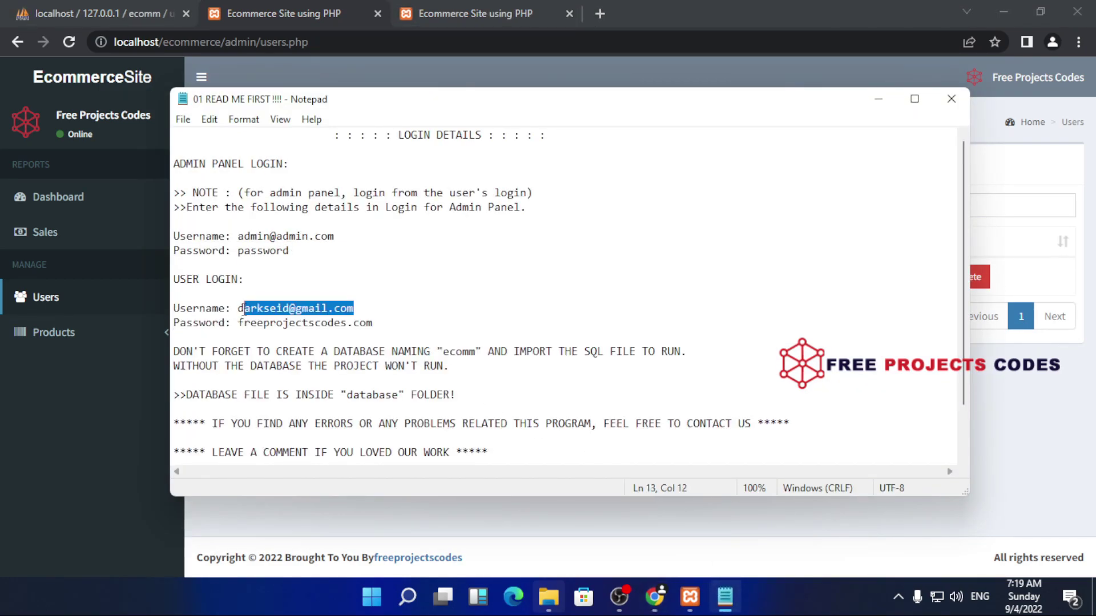
{"action": "right_click", "coordinate": [259, 310]}
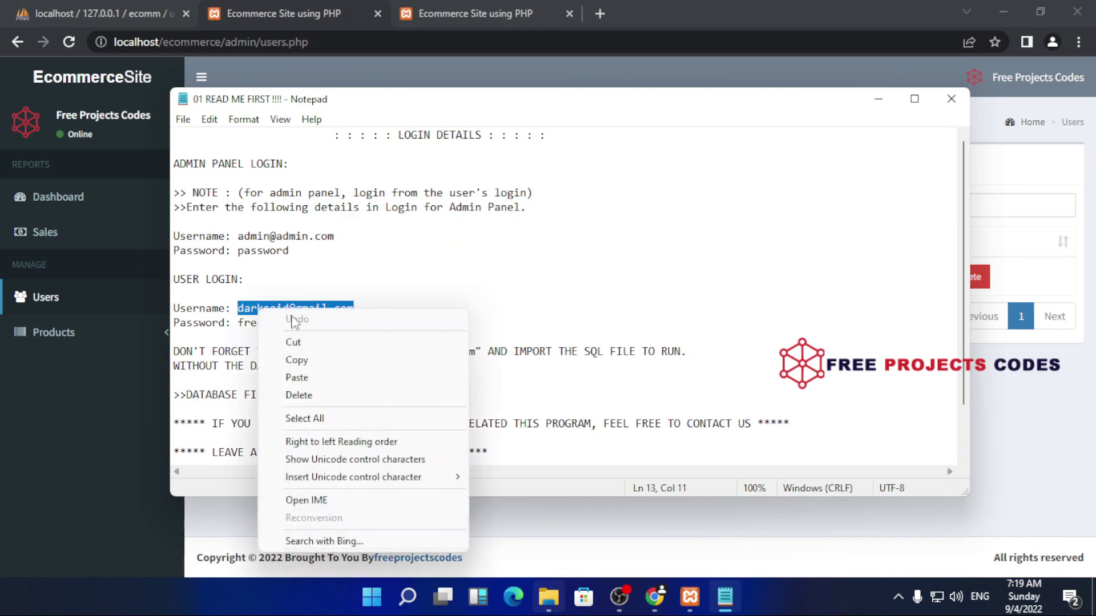
{"action": "left_click", "coordinate": [310, 361]}
{"action": "key", "text": "alt+Tab"}
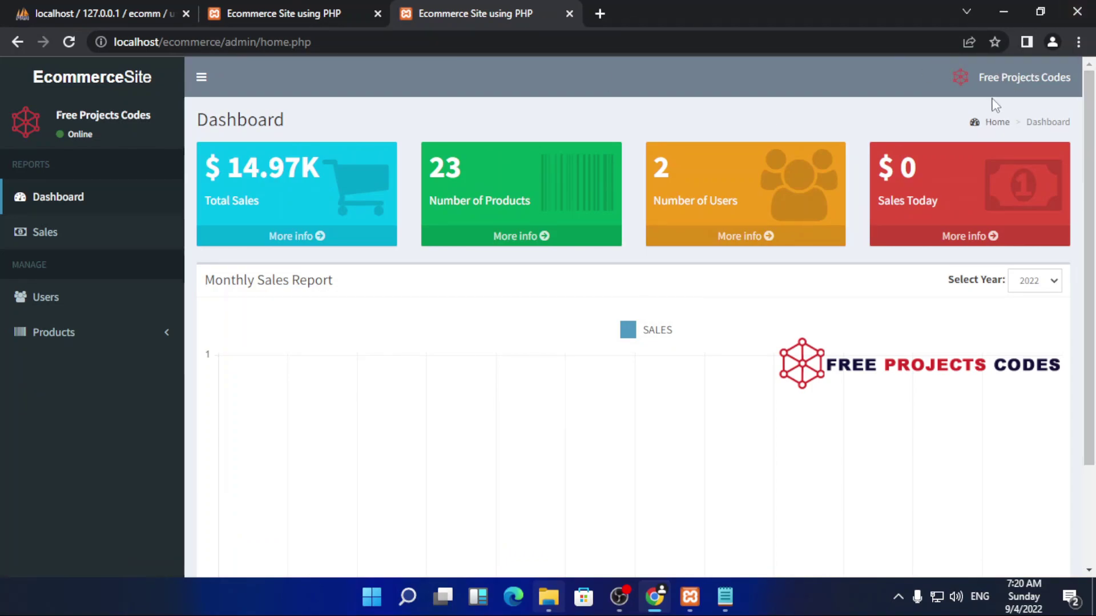
Step: Sign out of the admin panel and paste the customer's e-mail into the storefront login form
{"action": "left_click", "coordinate": [1023, 92]}
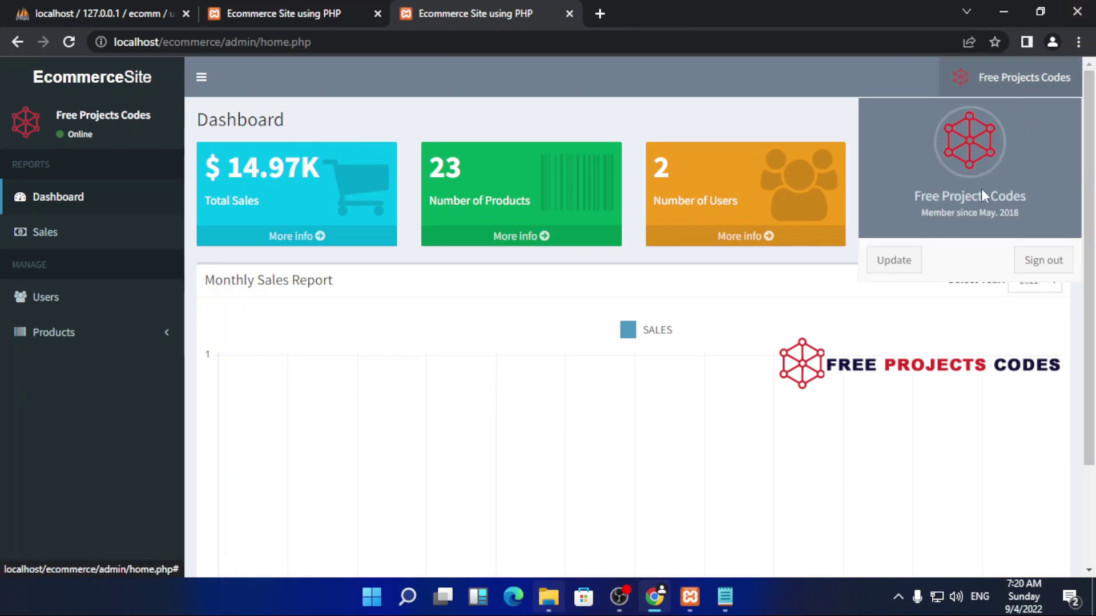
{"action": "left_click", "coordinate": [1044, 261]}
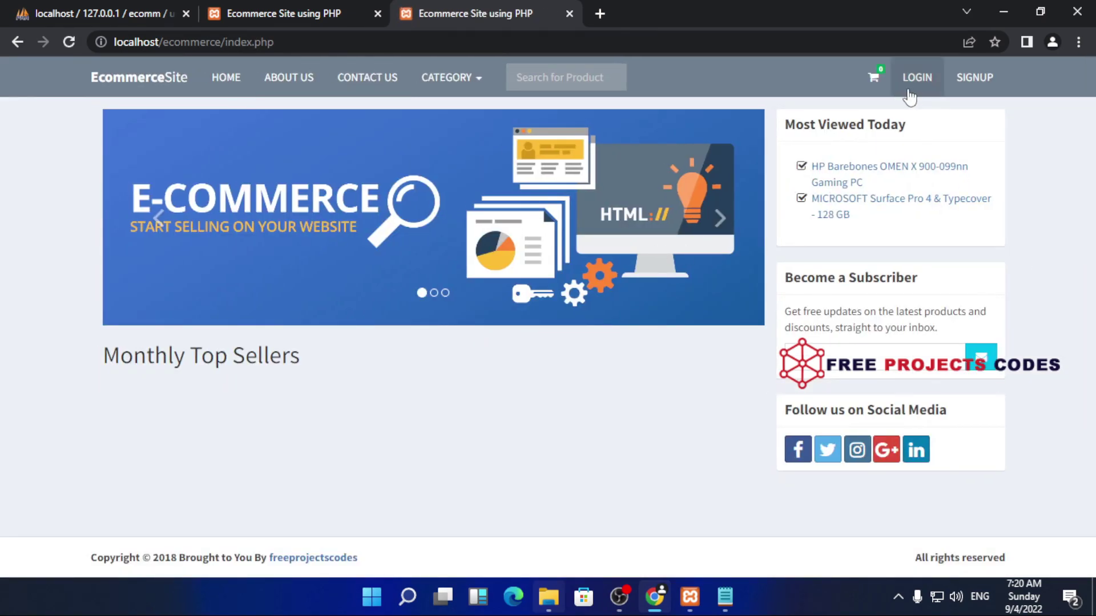
{"action": "left_click", "coordinate": [920, 79]}
{"action": "left_click", "coordinate": [558, 194]}
{"action": "right_click", "coordinate": [558, 194]}
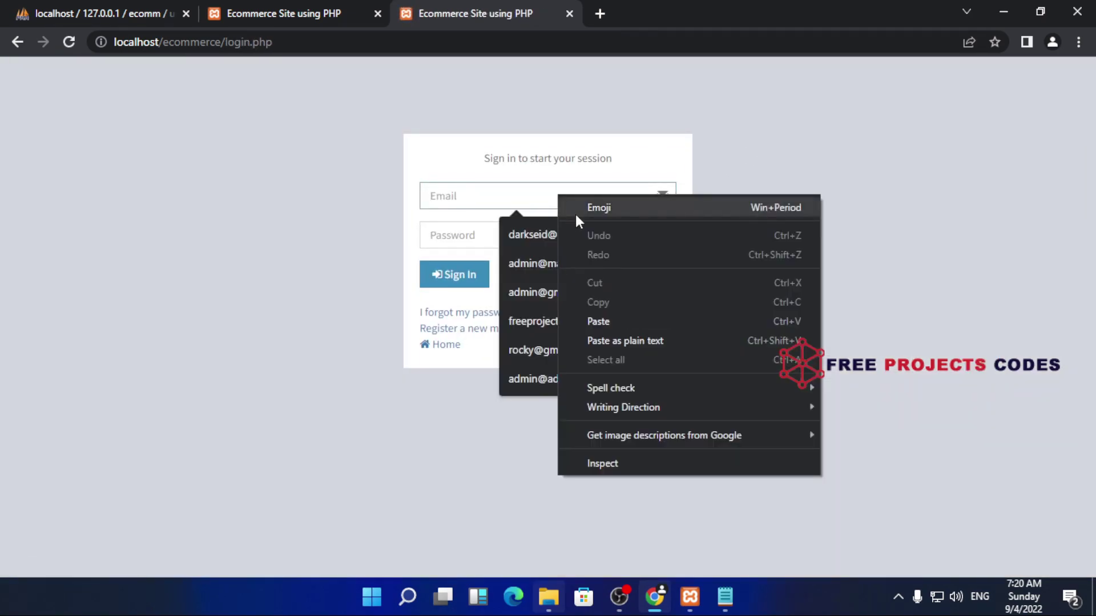
{"action": "left_click", "coordinate": [635, 321]}
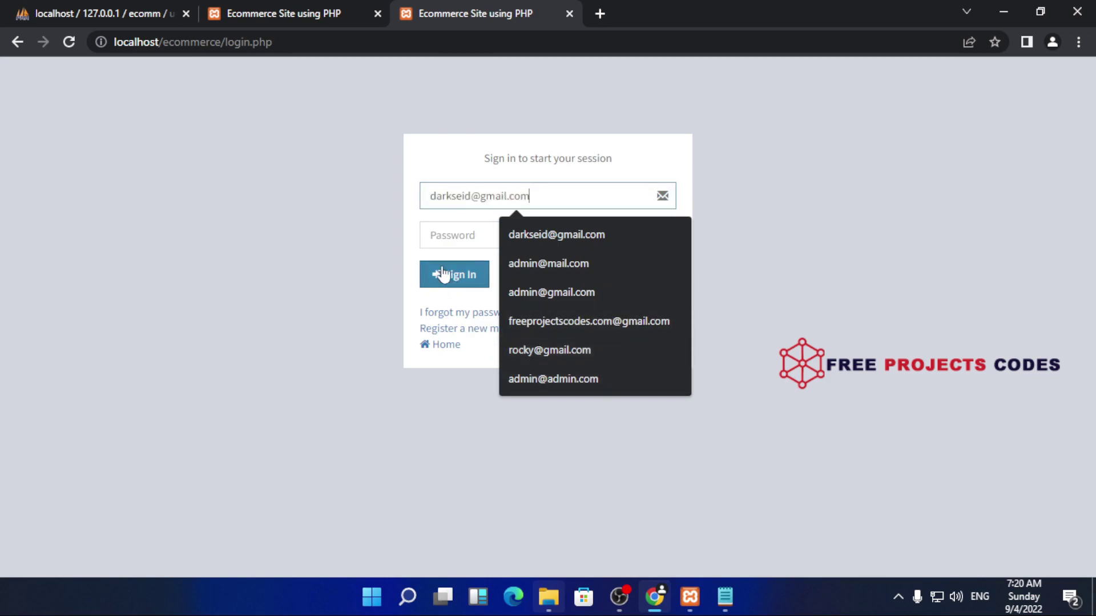
Step: Copy the customer password from the readme, paste it into Password and sign in
{"action": "left_click", "coordinate": [468, 237]}
{"action": "left_click", "coordinate": [725, 597]}
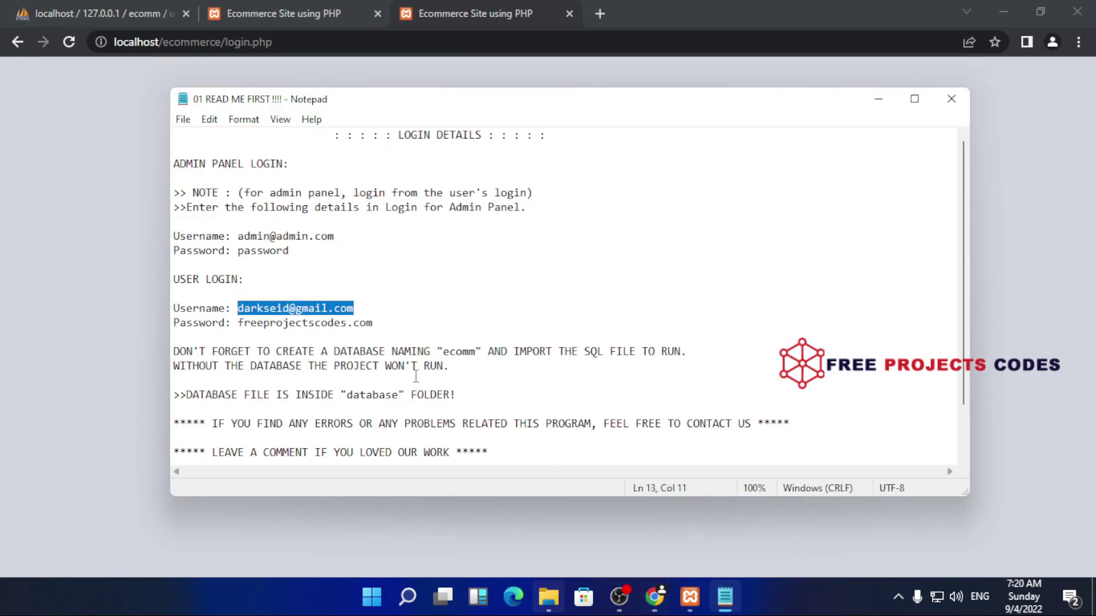
{"action": "left_click_drag", "start_coordinate": [387, 327], "coordinate": [252, 327]}
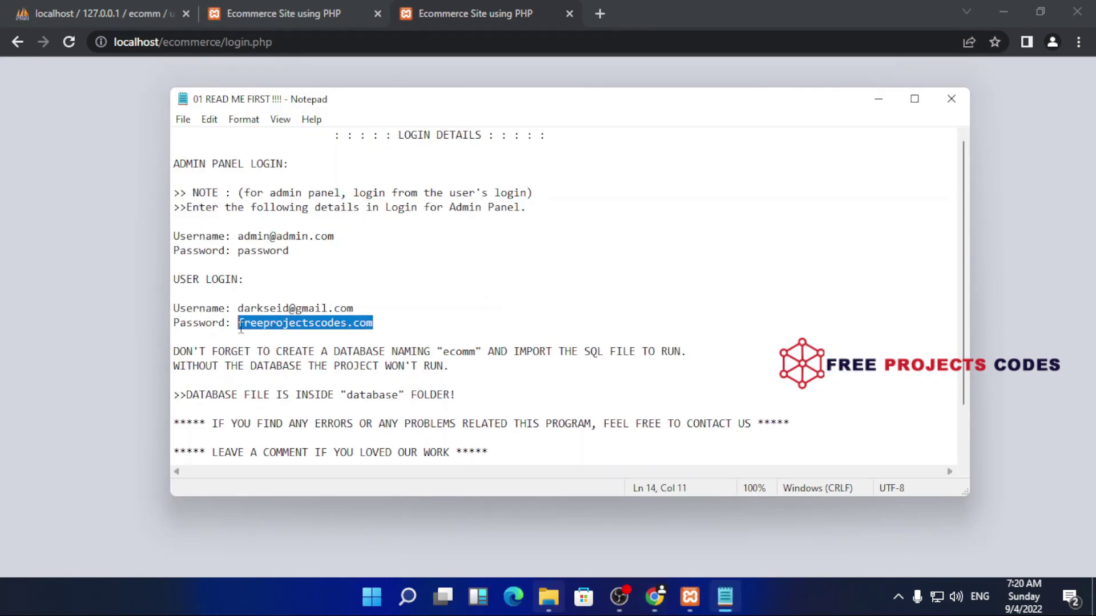
{"action": "right_click", "coordinate": [251, 330]}
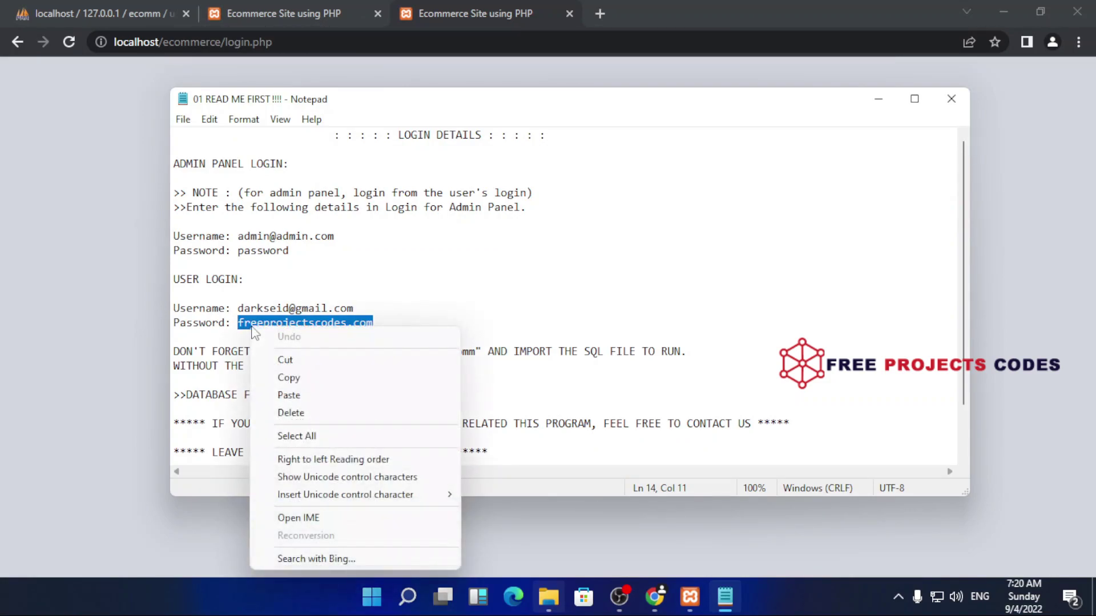
{"action": "left_click", "coordinate": [289, 378]}
{"action": "key", "text": "alt+Tab"}
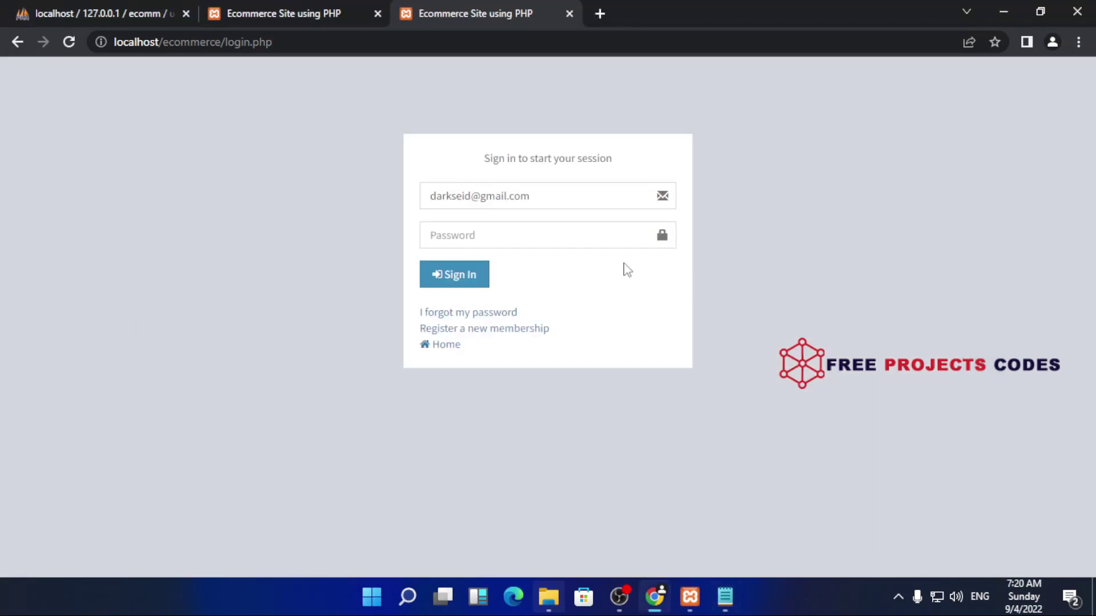
{"action": "right_click", "coordinate": [587, 238]}
{"action": "left_click", "coordinate": [632, 388]}
{"action": "left_click", "coordinate": [483, 283]}
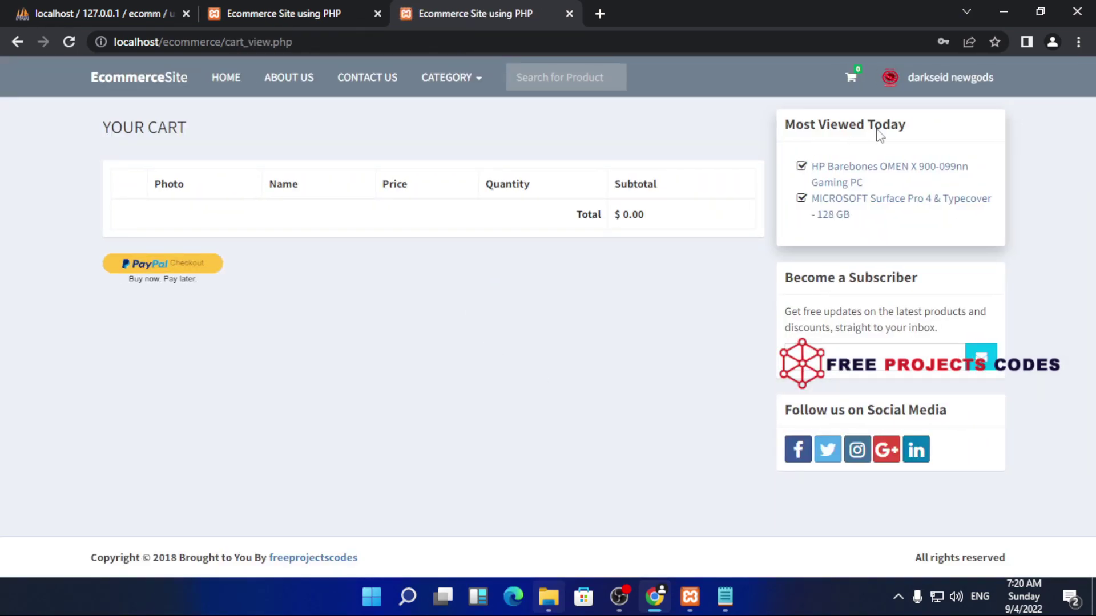
Step: Check the customer account menu, then browse the Laptops category
{"action": "left_click", "coordinate": [982, 79]}
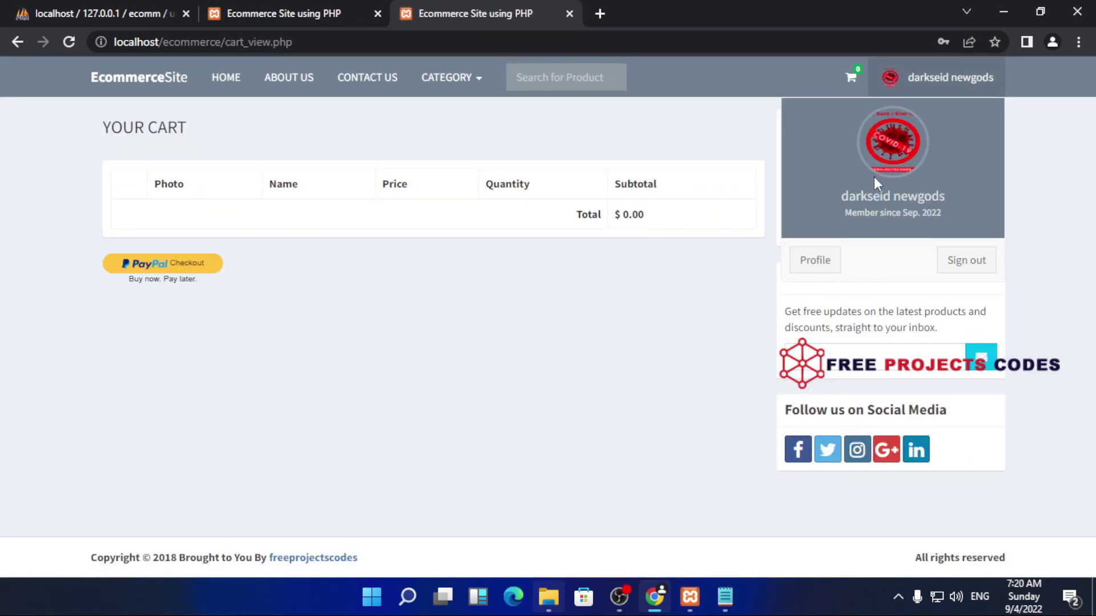
{"action": "left_click", "coordinate": [539, 354]}
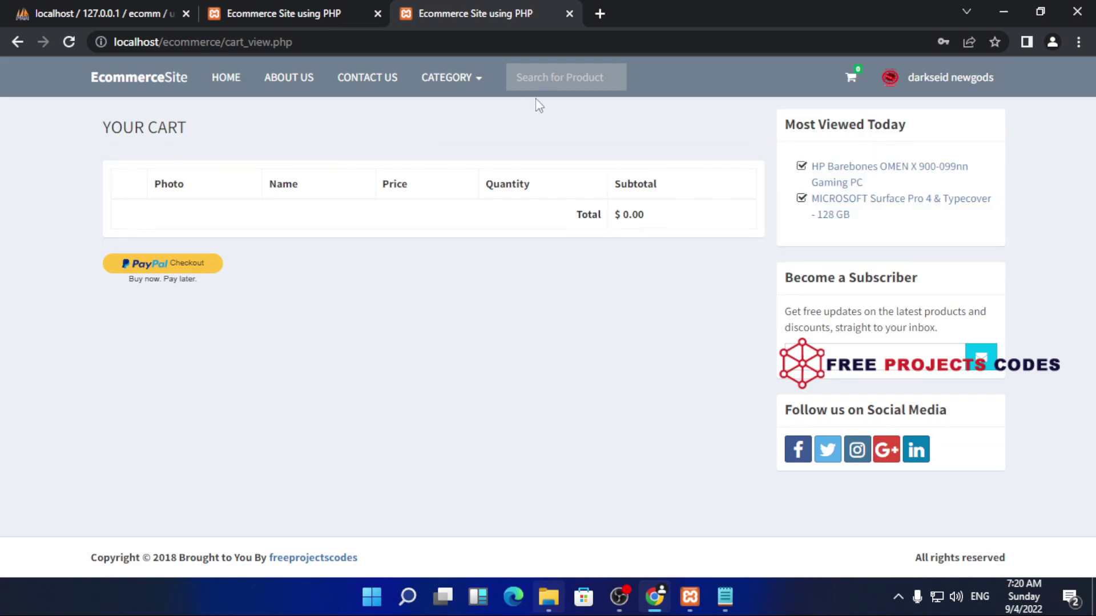
{"action": "left_click", "coordinate": [477, 78]}
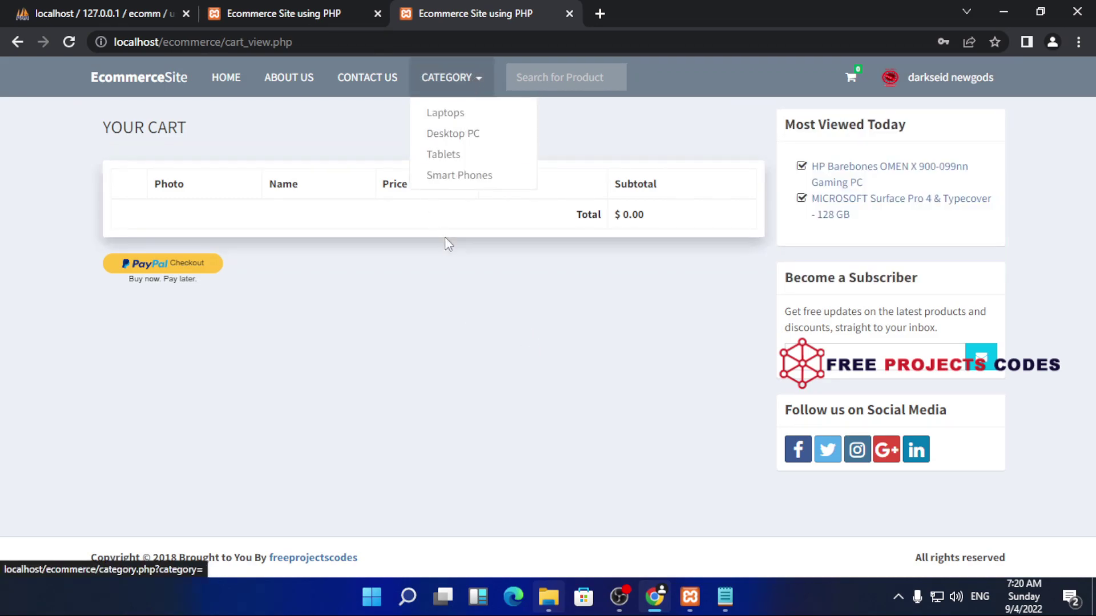
{"action": "left_click", "coordinate": [472, 122]}
Step: Browse Desktop PC and open the HP Pavilion Power 580-015na Gaming PC page
{"action": "left_click", "coordinate": [457, 78]}
{"action": "left_click", "coordinate": [460, 137]}
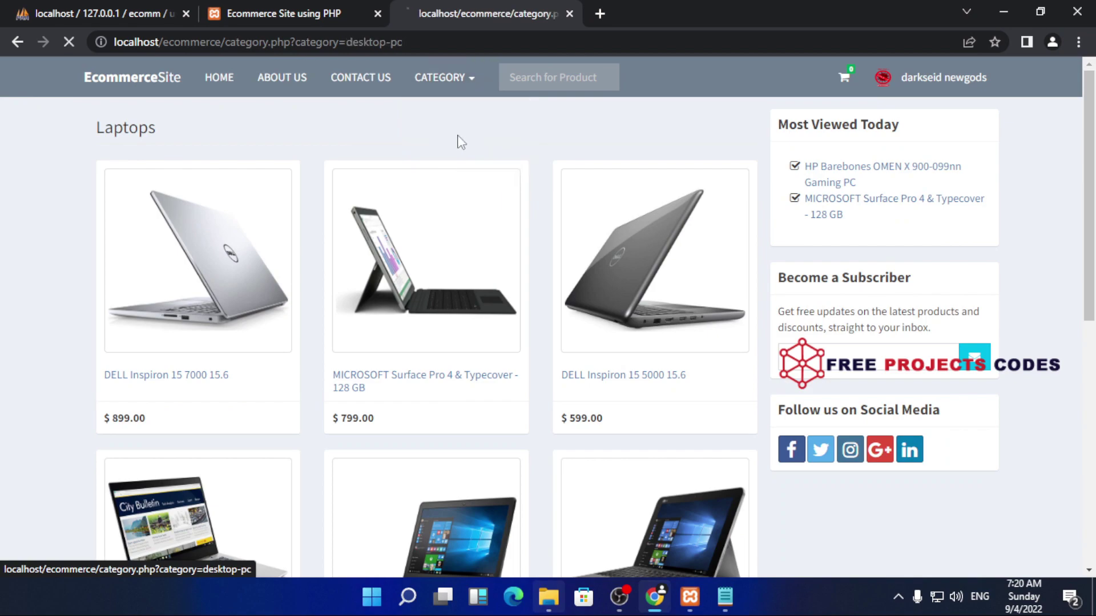
{"action": "scroll", "coordinate": [518, 324], "scroll_direction": "down", "scroll_amount": 5}
{"action": "scroll", "coordinate": [518, 324], "scroll_direction": "down", "scroll_amount": 3}
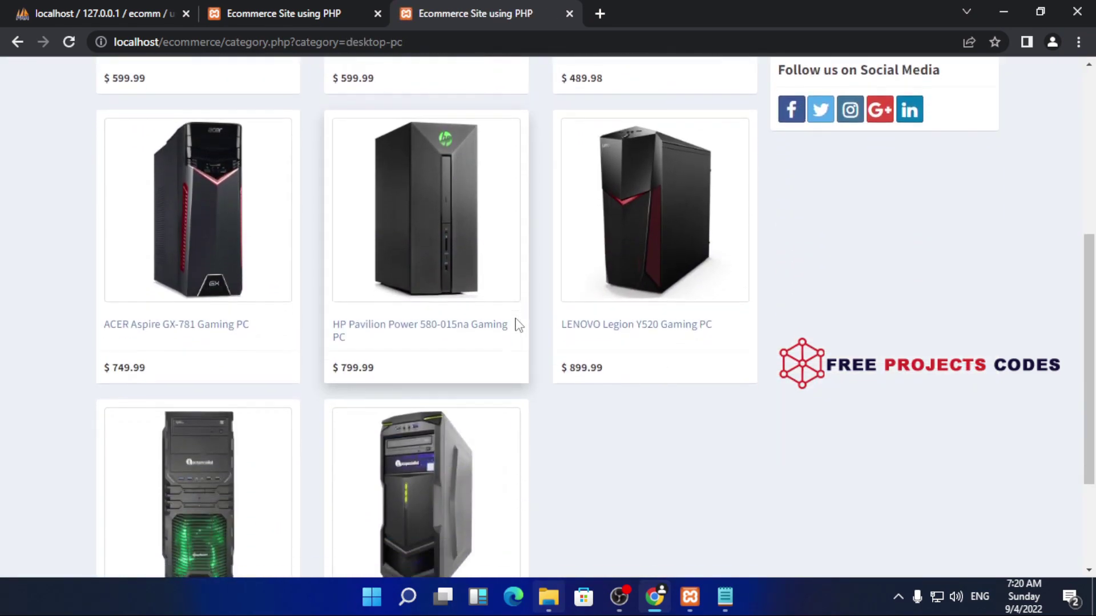
{"action": "scroll", "coordinate": [358, 328], "scroll_direction": "up", "scroll_amount": 8}
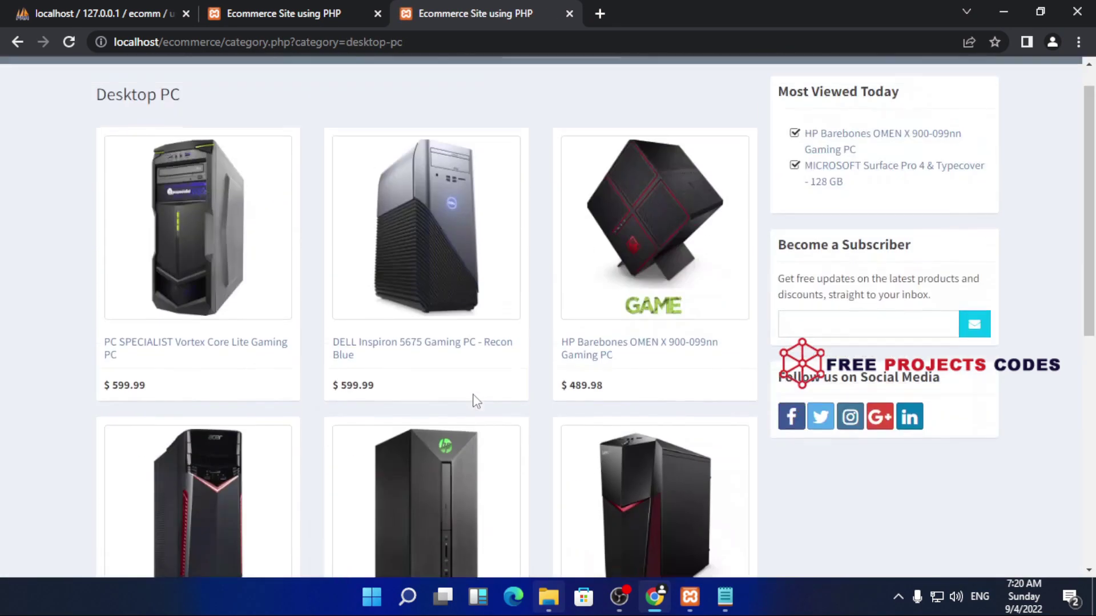
{"action": "scroll", "coordinate": [476, 401], "scroll_direction": "down", "scroll_amount": 3}
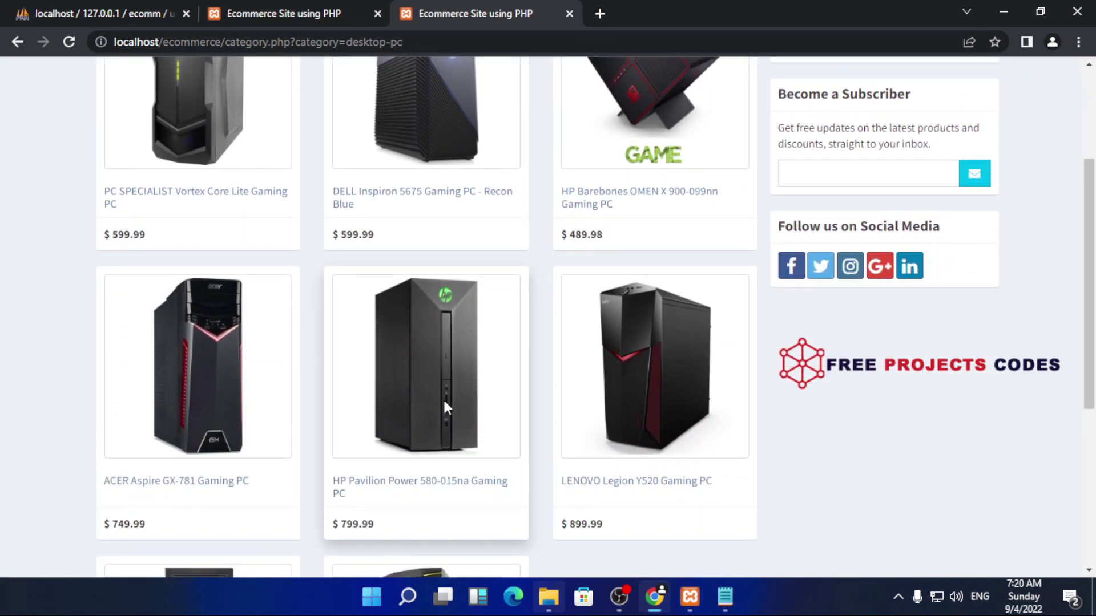
{"action": "left_click_drag", "start_coordinate": [351, 523], "coordinate": [359, 523]}
{"action": "left_click", "coordinate": [418, 481]}
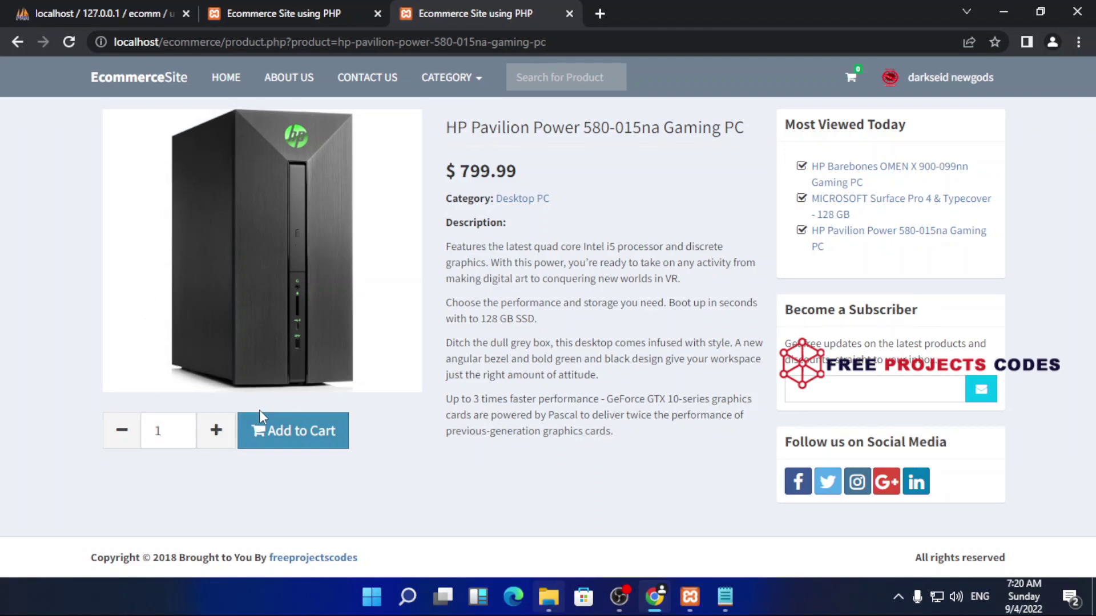
Step: Add the HP Pavilion Power 580-015na Gaming PC to the cart
{"action": "left_click", "coordinate": [295, 440]}
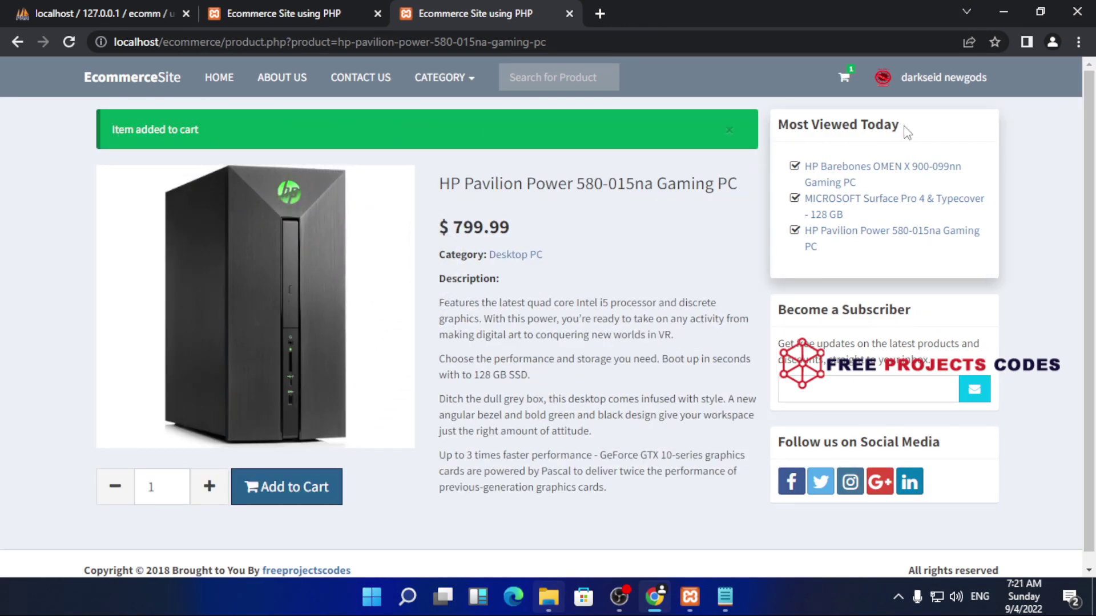
{"action": "scroll", "coordinate": [855, 401], "scroll_direction": "down", "scroll_amount": 1}
{"action": "scroll", "coordinate": [854, 401], "scroll_direction": "up", "scroll_amount": 1}
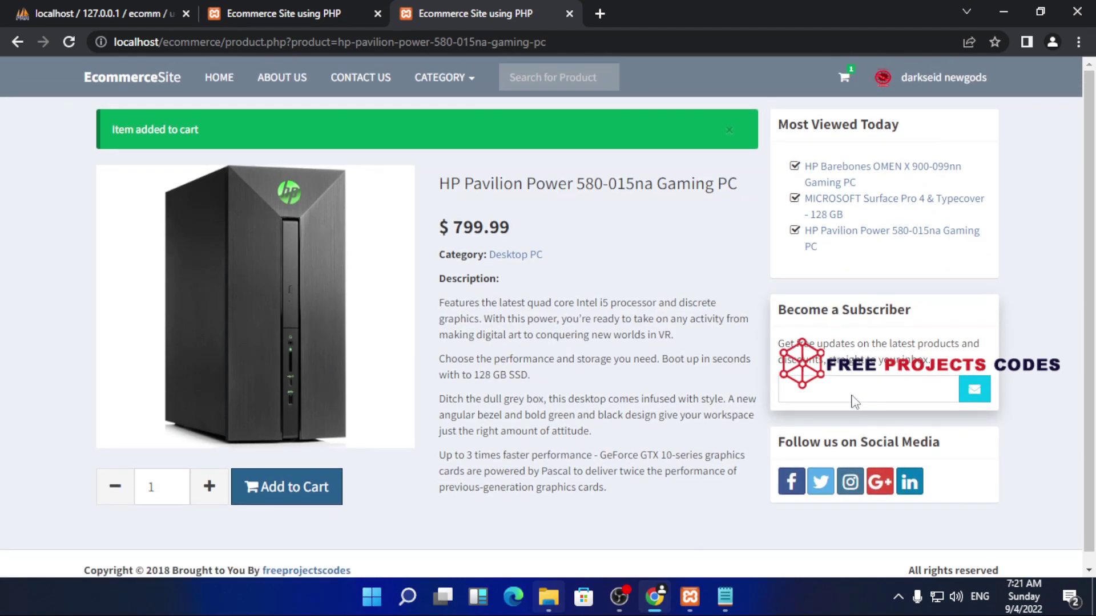
{"action": "scroll", "coordinate": [853, 395], "scroll_direction": "down", "scroll_amount": 1}
{"action": "scroll", "coordinate": [853, 395], "scroll_direction": "up", "scroll_amount": 1}
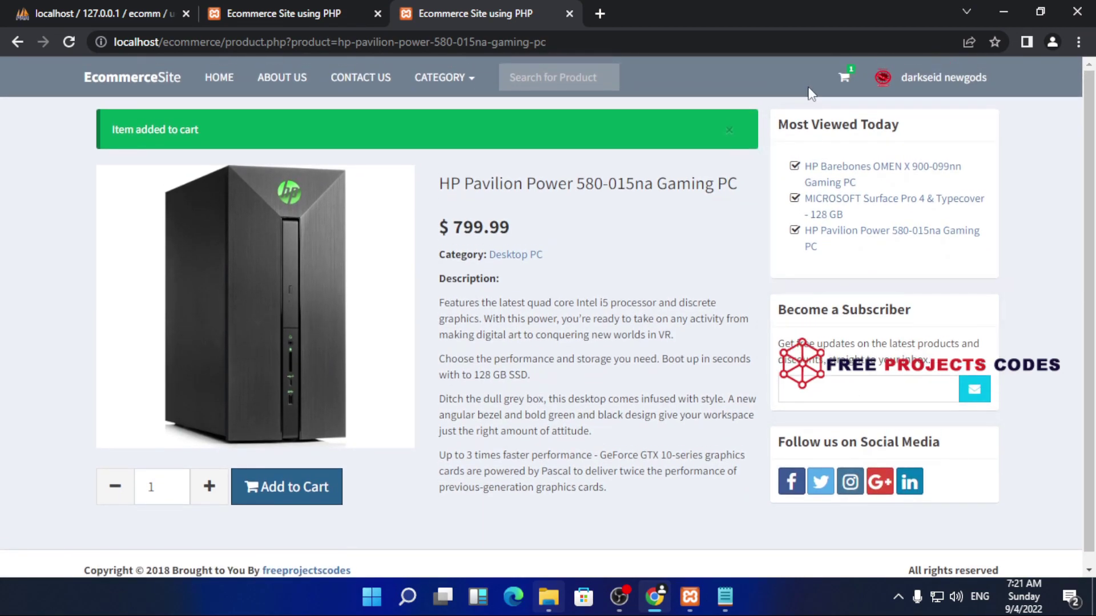
Step: Open the full cart page showing $799.99 and start PayPal checkout
{"action": "left_click", "coordinate": [841, 80]}
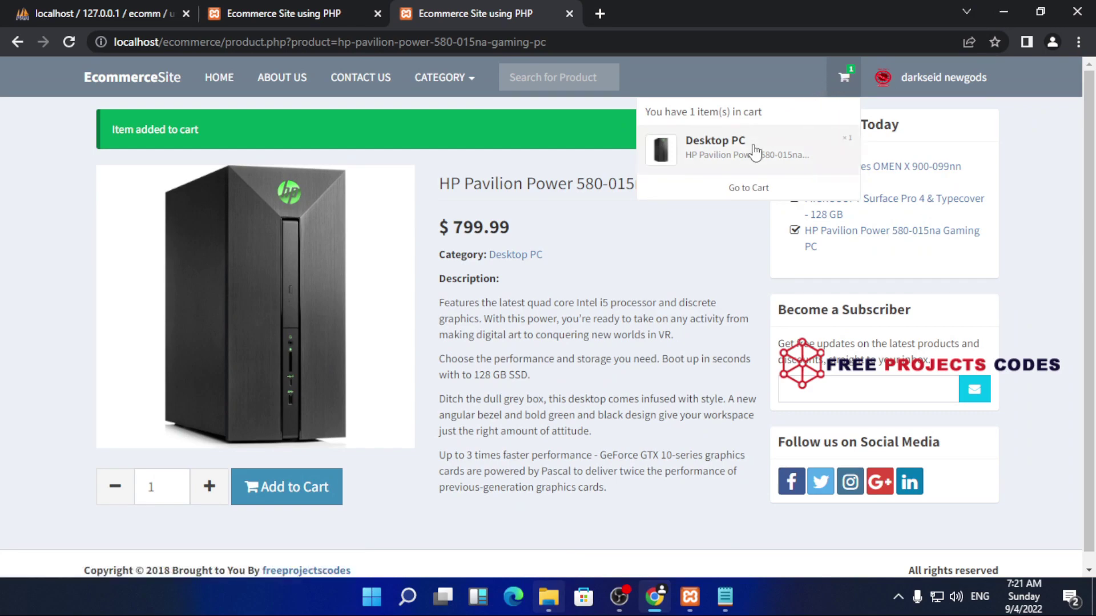
{"action": "left_click", "coordinate": [758, 190]}
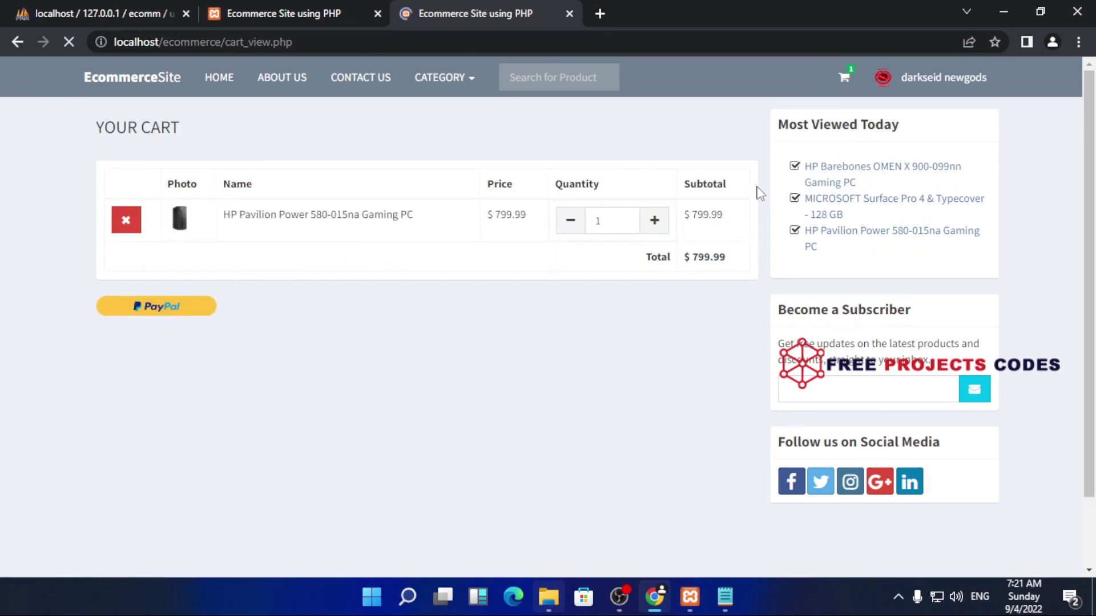
{"action": "left_click", "coordinate": [849, 90]}
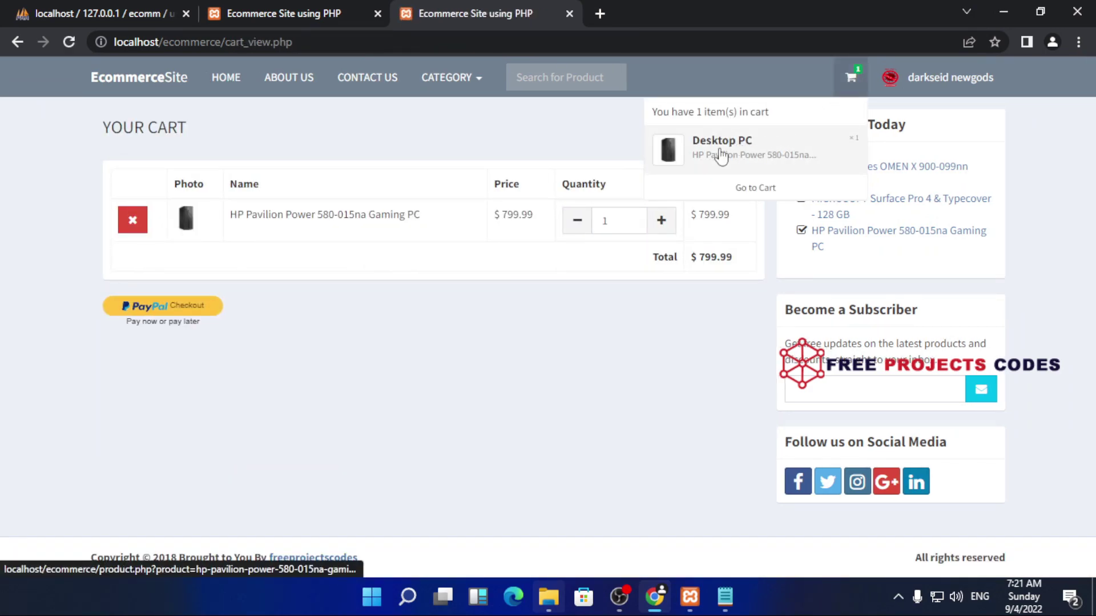
{"action": "left_click", "coordinate": [420, 393]}
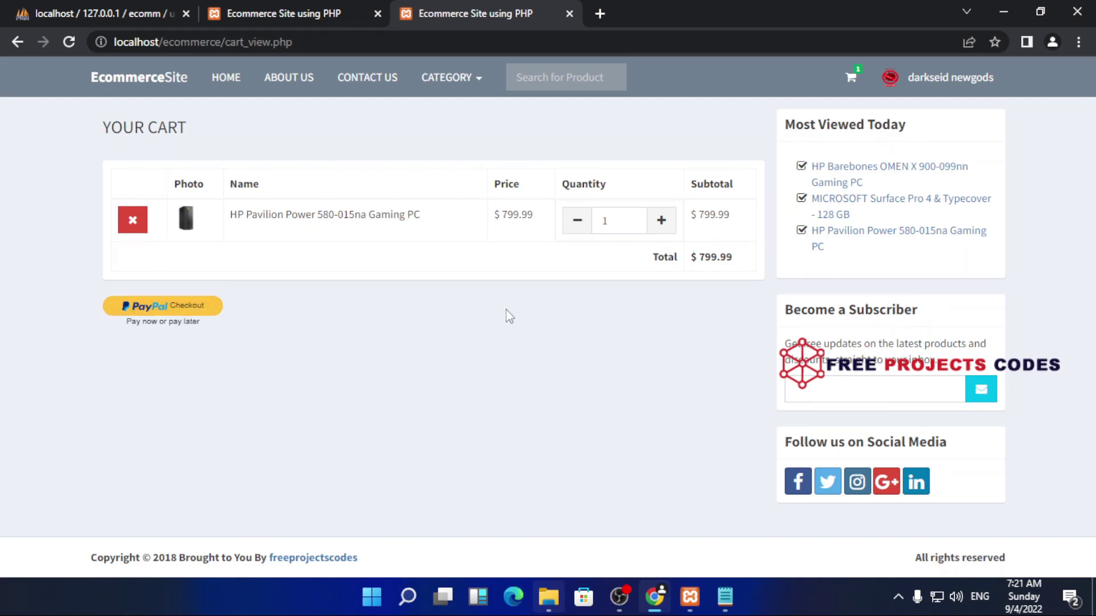
{"action": "left_click", "coordinate": [203, 304]}
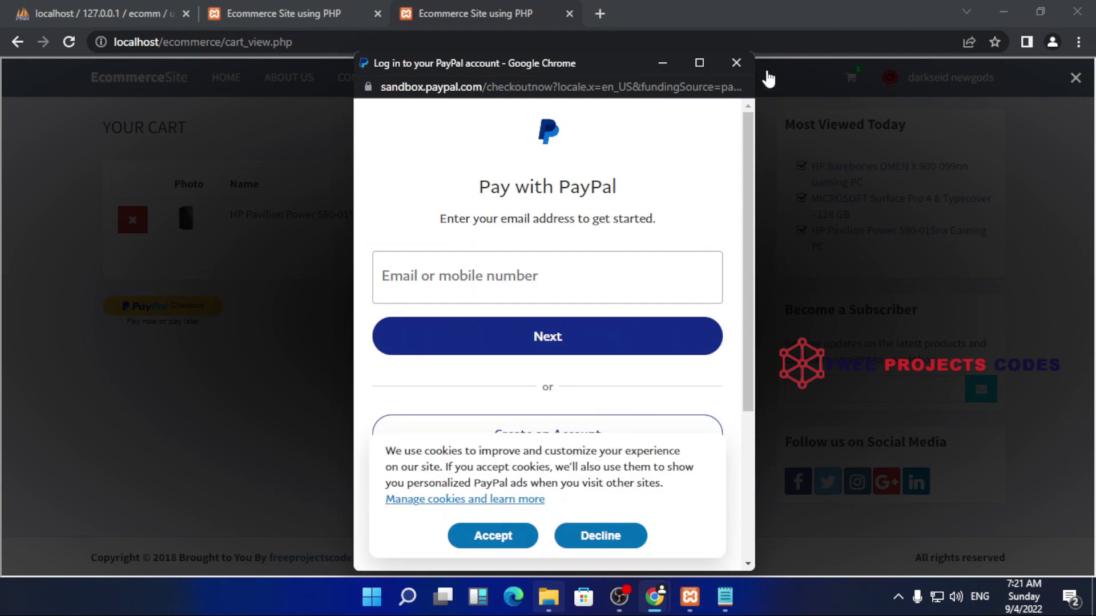
Step: Close the PayPal login window and the extra home page tab
{"action": "left_click", "coordinate": [736, 63]}
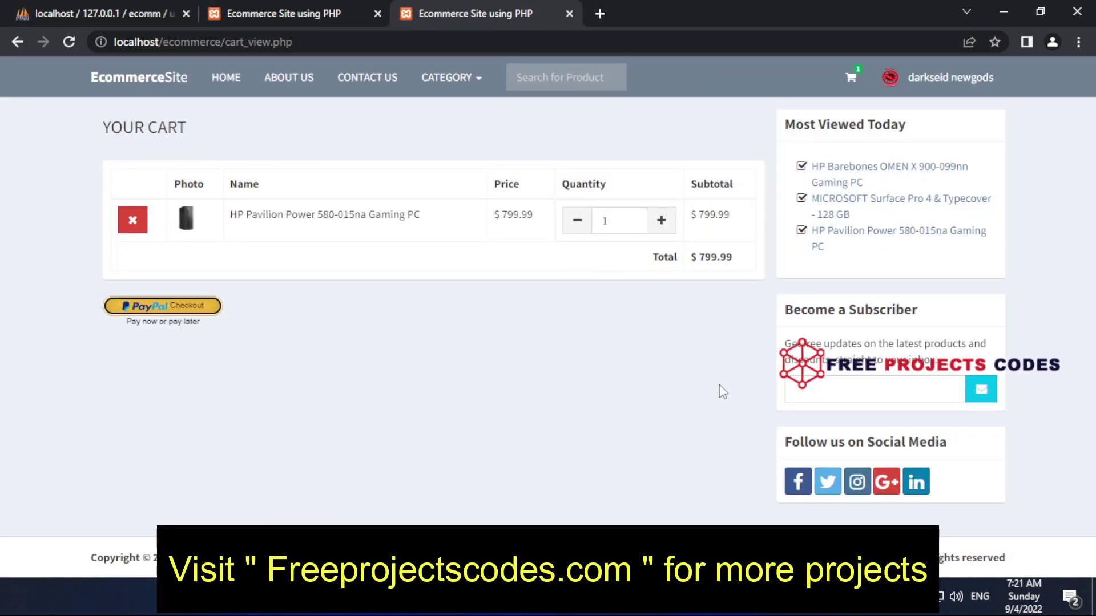
{"action": "left_click", "coordinate": [320, 16]}
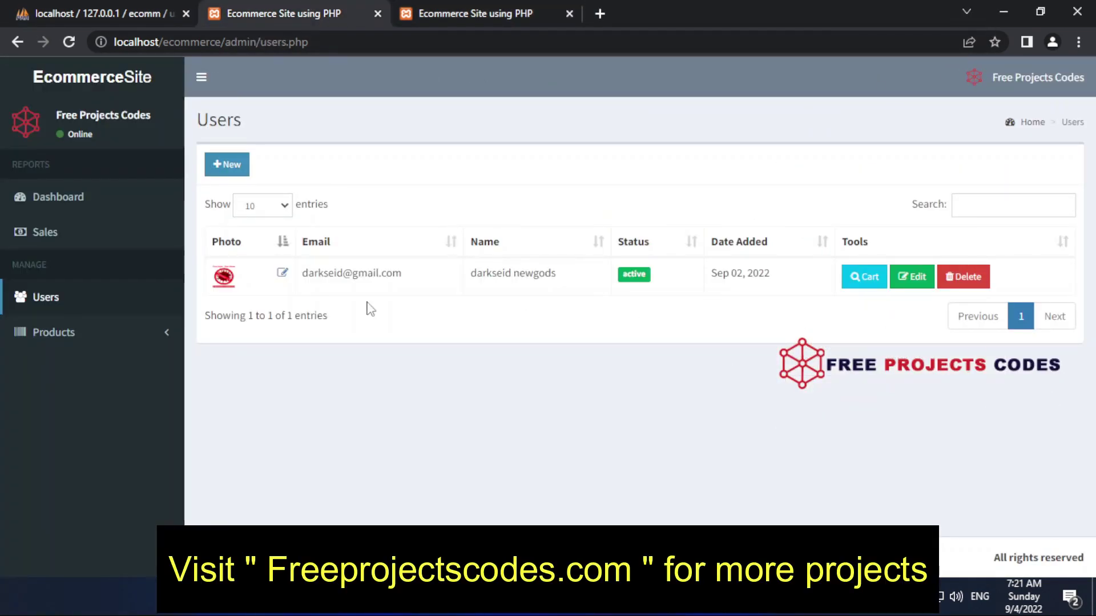
{"action": "left_click", "coordinate": [36, 70]}
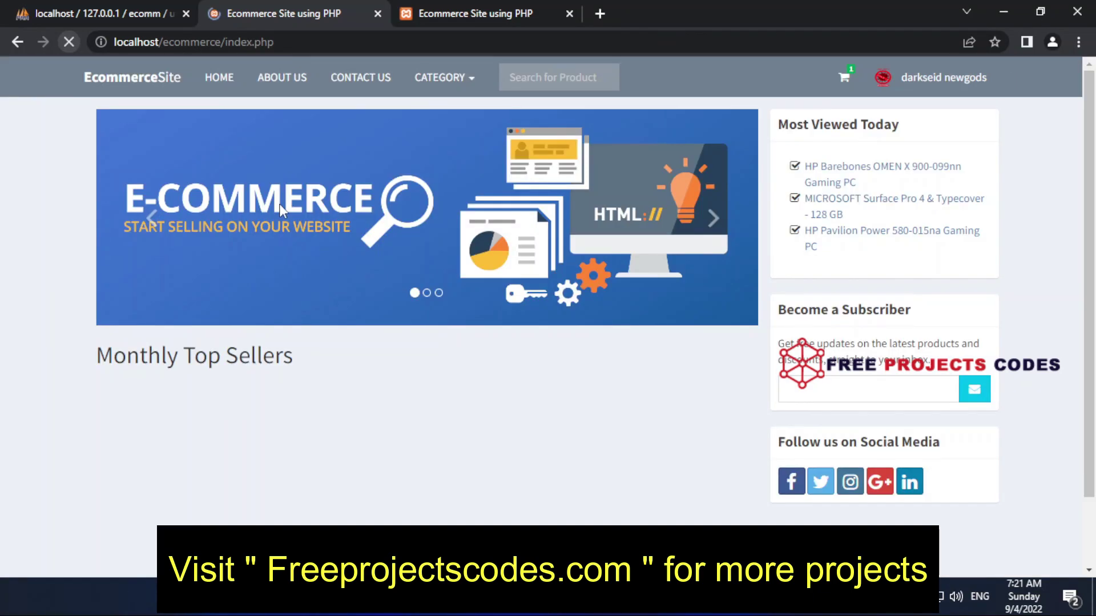
{"action": "left_click", "coordinate": [487, 11]}
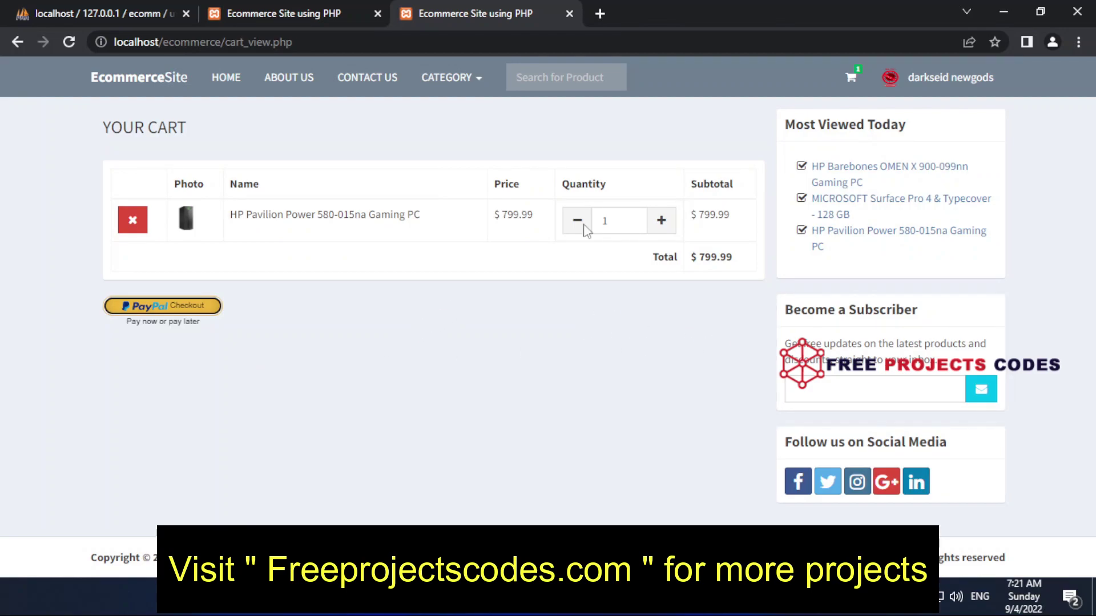
{"action": "left_click", "coordinate": [377, 13]}
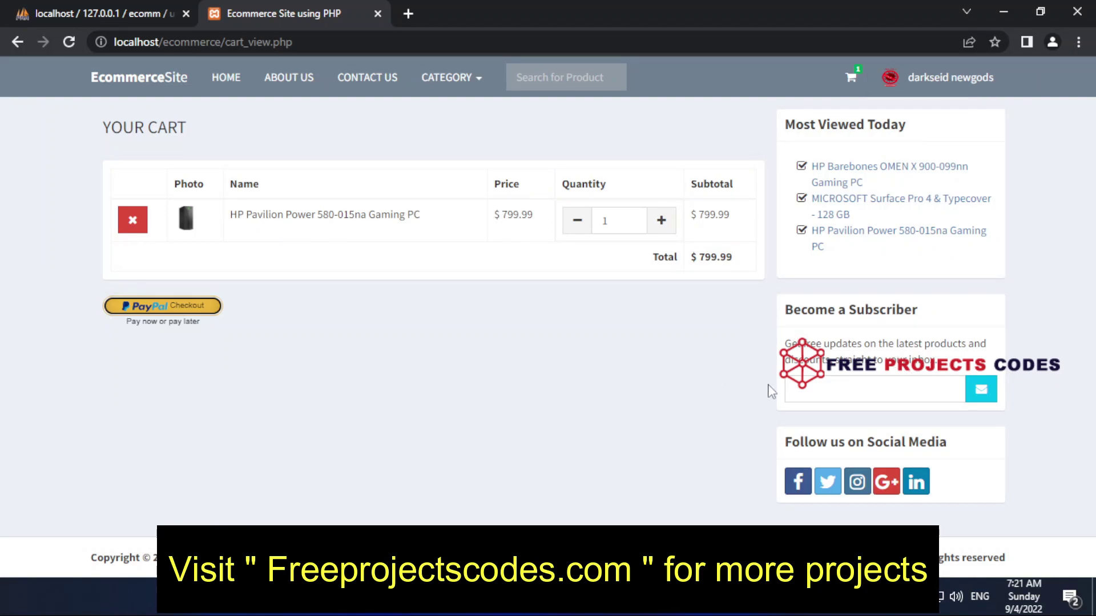
Step: Remove the HP Pavilion PC from the cart, leaving a $0.00 total
{"action": "left_click", "coordinate": [850, 79]}
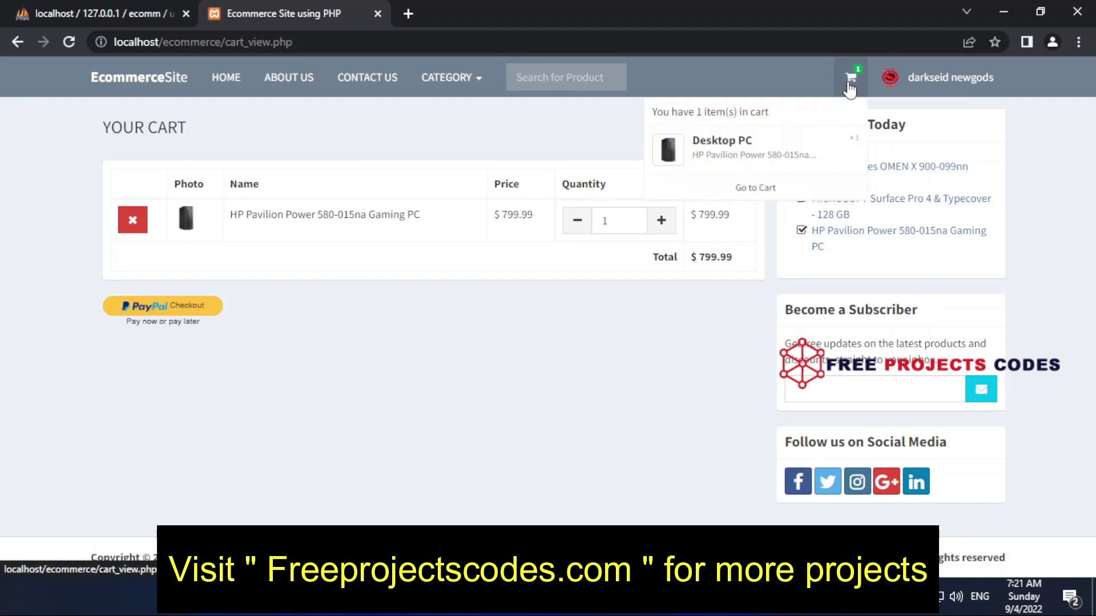
{"action": "left_click", "coordinate": [133, 220]}
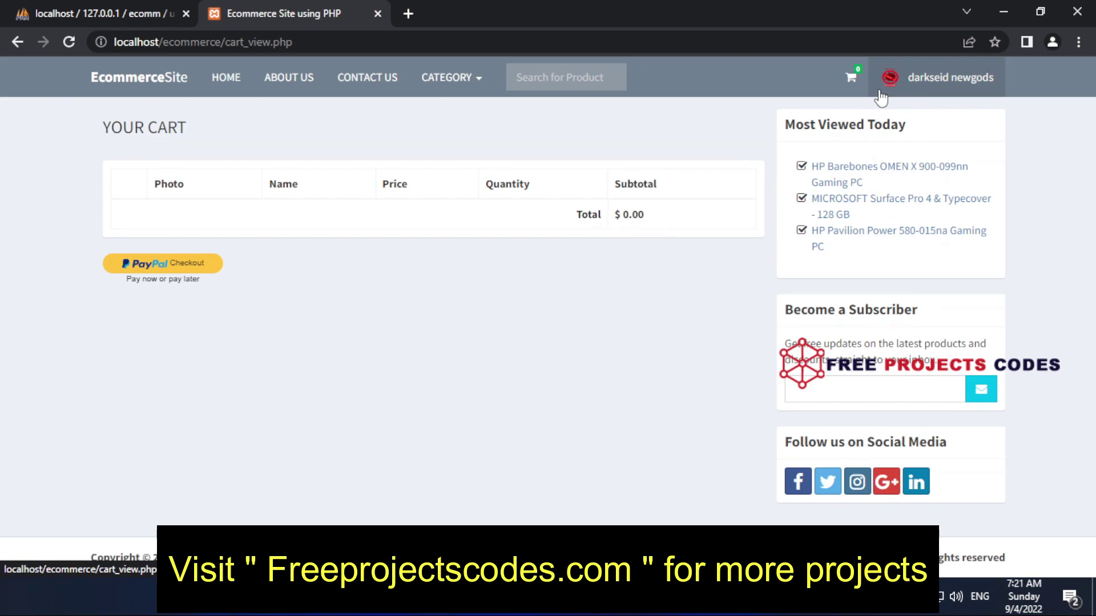
{"action": "left_click", "coordinate": [922, 87]}
Step: Open the customer profile's edit form and append text to the Address field
{"action": "left_click", "coordinate": [826, 262]}
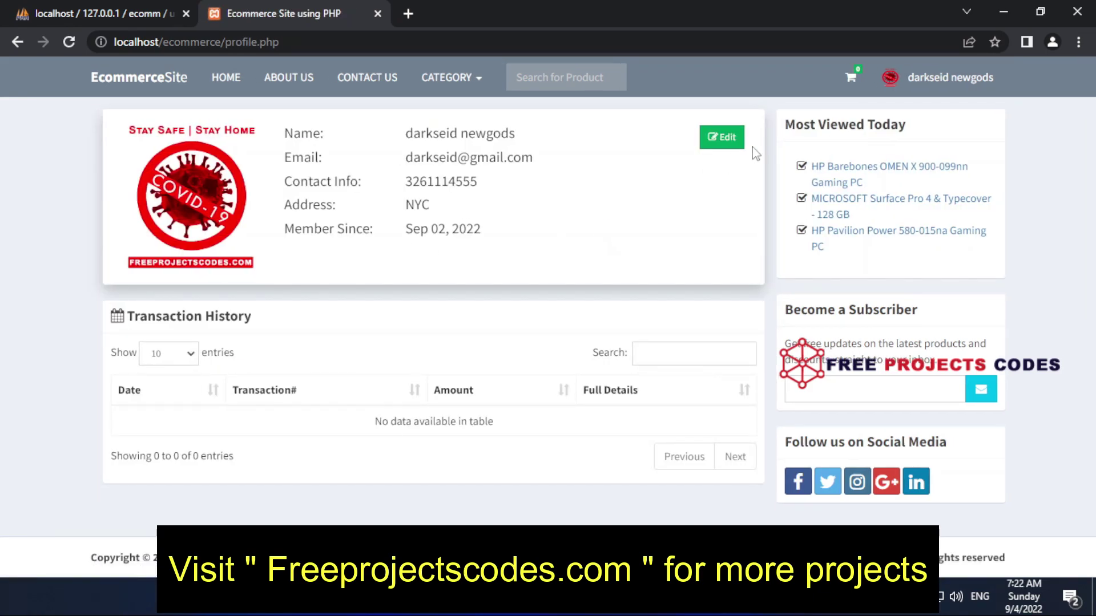
{"action": "left_click", "coordinate": [735, 134]}
{"action": "left_click", "coordinate": [589, 234]}
{"action": "left_click", "coordinate": [591, 197]}
{"action": "left_click", "coordinate": [593, 161]}
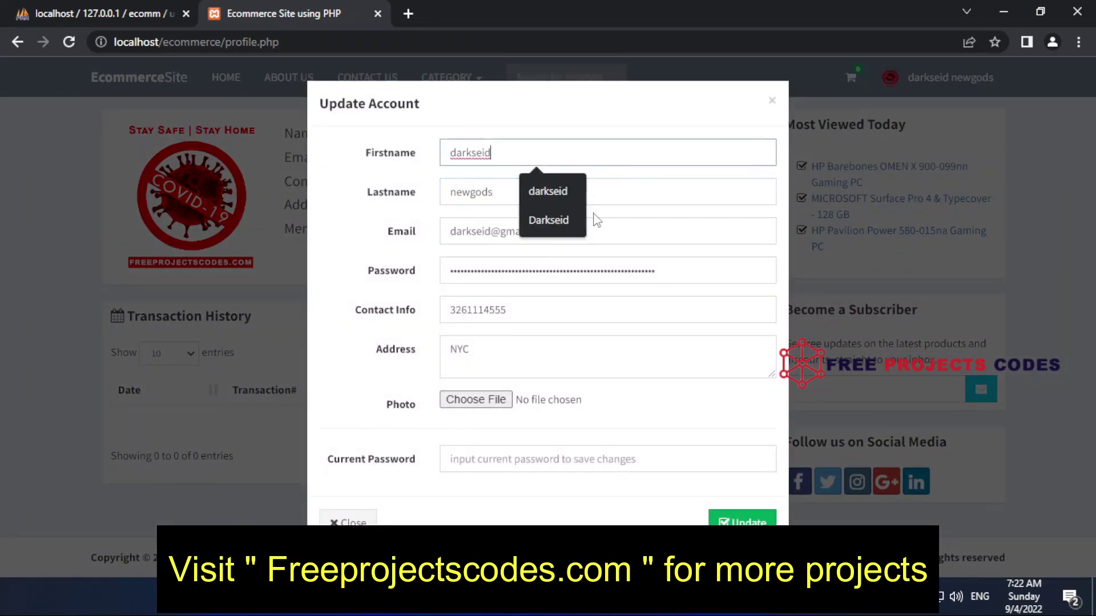
{"action": "left_click", "coordinate": [568, 349]}
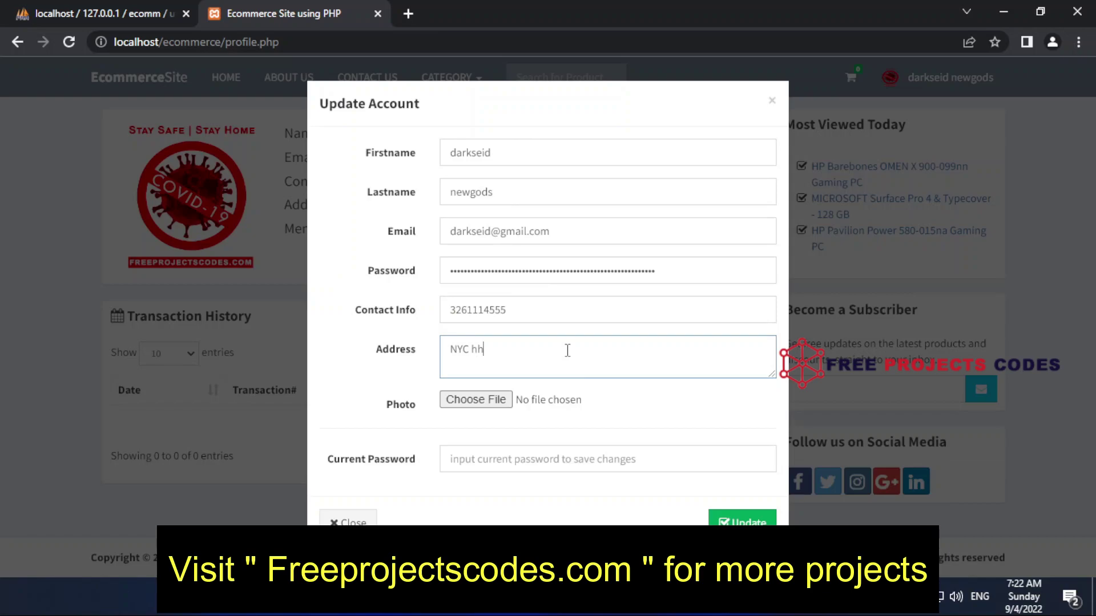
Step: Enter the current password and save the account update
{"action": "left_click", "coordinate": [739, 519]}
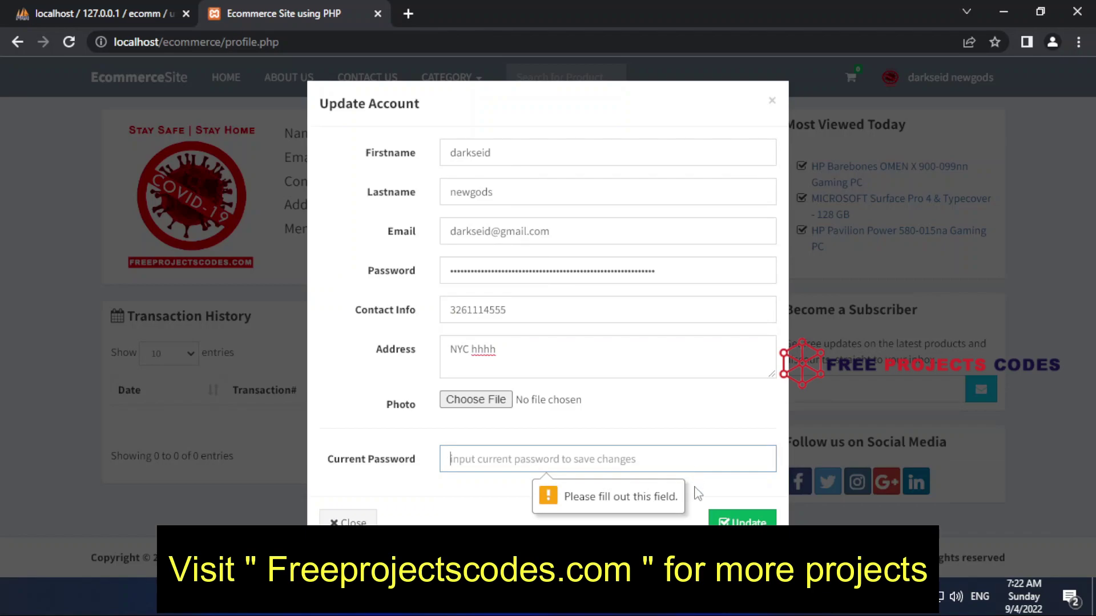
{"action": "type", "text": "••"}
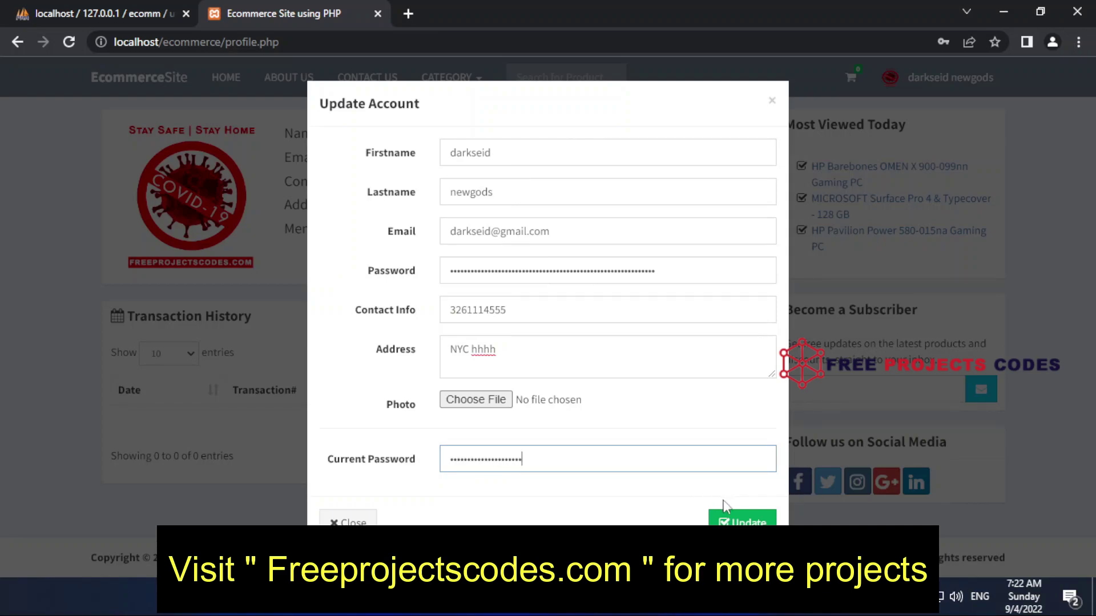
{"action": "left_click", "coordinate": [730, 520]}
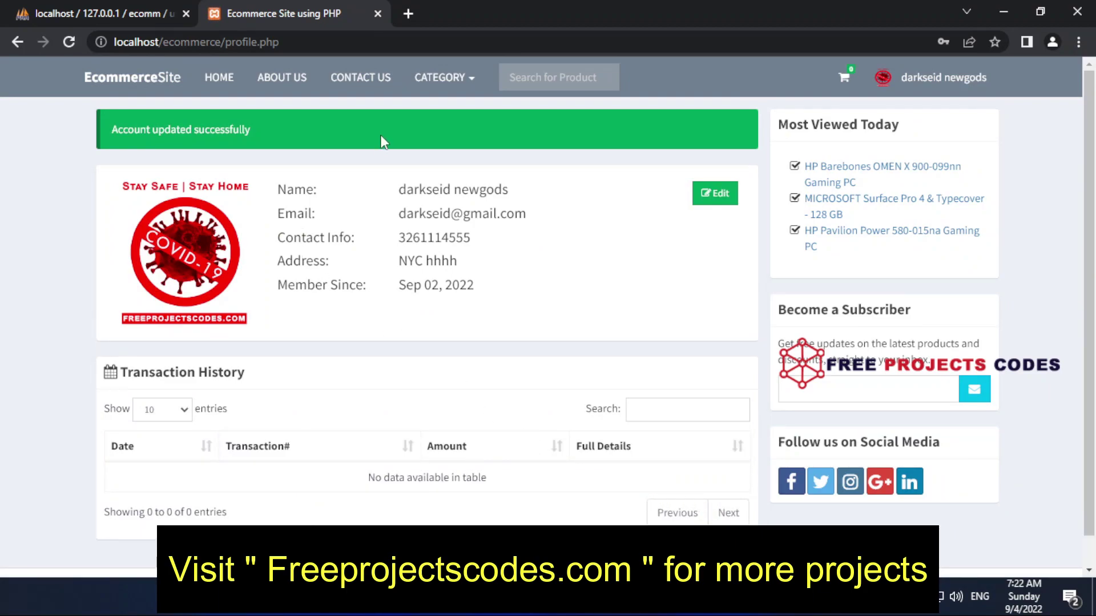
Step: Review the account-update success message on the page
{"action": "left_click_drag", "start_coordinate": [271, 131], "coordinate": [74, 129]}
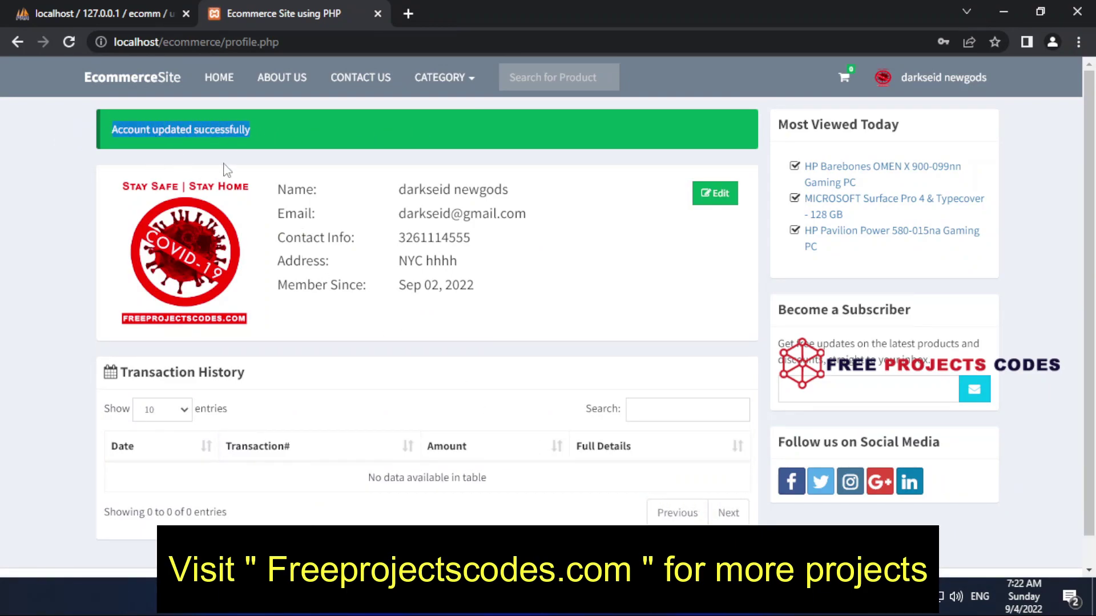
{"action": "left_click", "coordinate": [6, 234]}
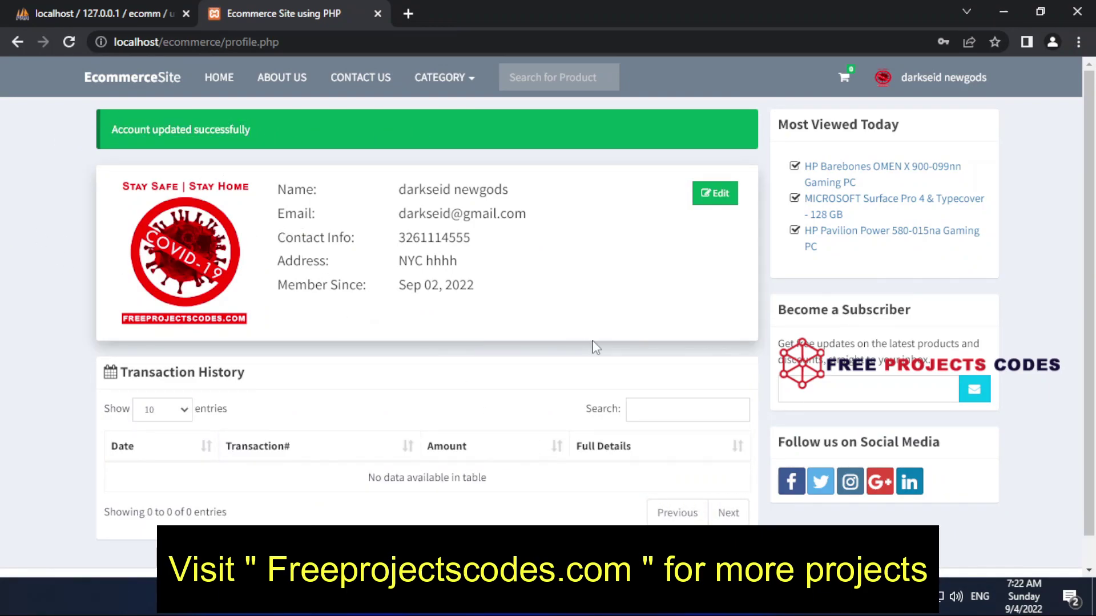
{"action": "scroll", "coordinate": [597, 351], "scroll_direction": "down", "scroll_amount": 1}
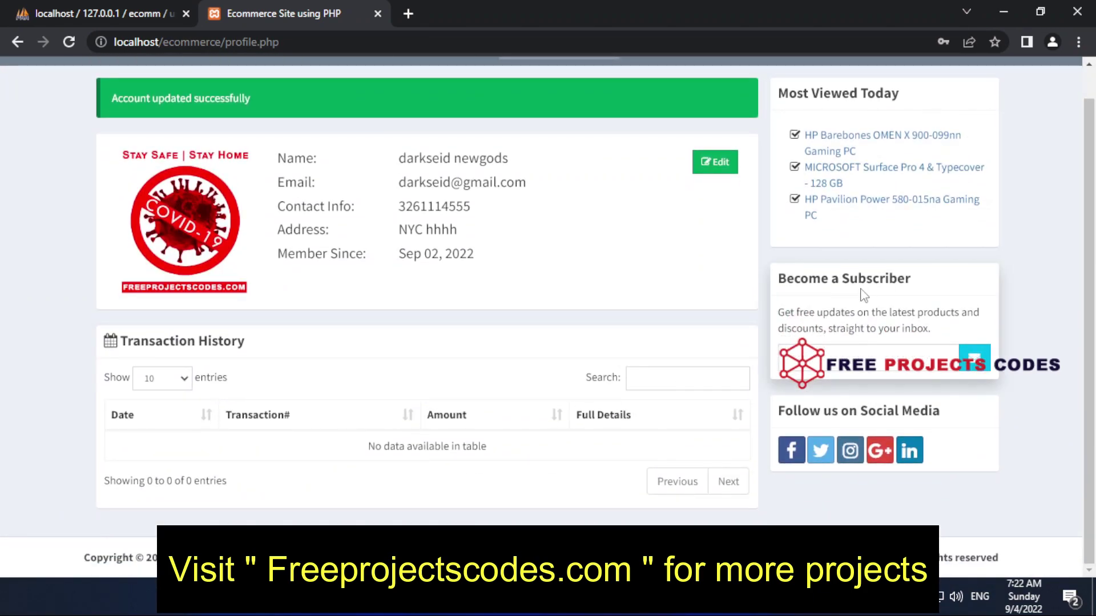
{"action": "scroll", "coordinate": [913, 200], "scroll_direction": "up", "scroll_amount": 1}
{"action": "left_click", "coordinate": [969, 84]}
Step: Sign out of the customer account and copy the admin username from the Notepad readme
{"action": "left_click", "coordinate": [951, 257]}
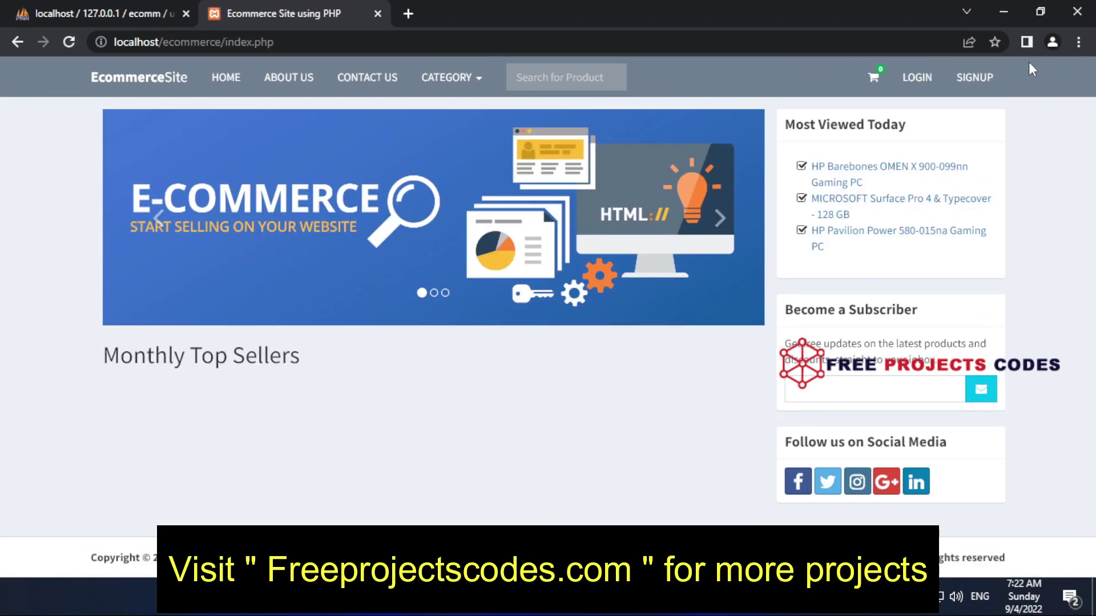
{"action": "left_click", "coordinate": [934, 79]}
{"action": "key", "text": "alt+Tab"}
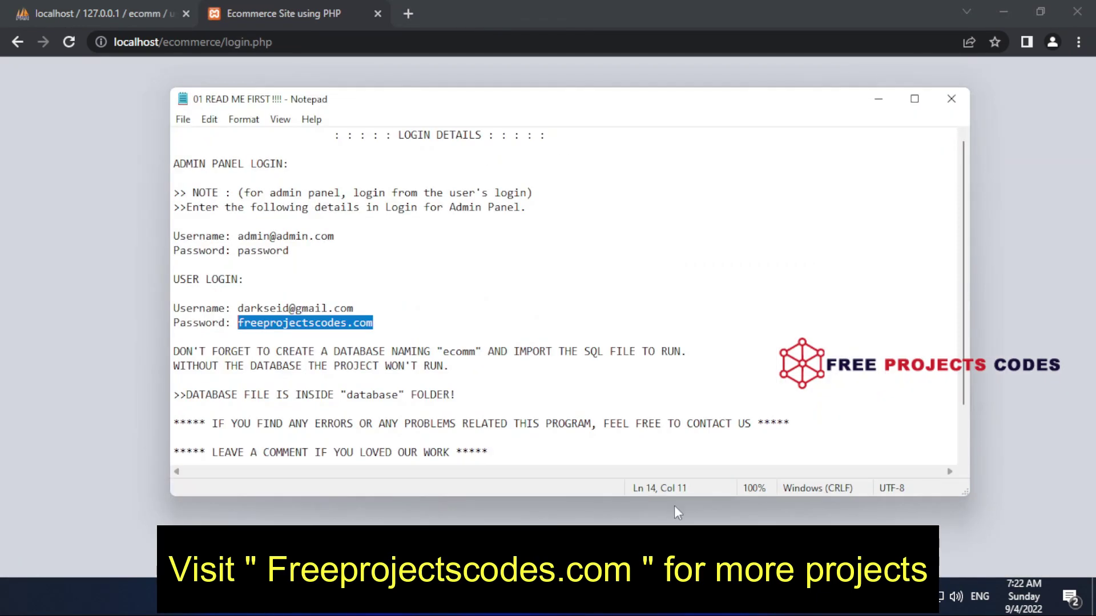
{"action": "left_click_drag", "start_coordinate": [335, 237], "coordinate": [252, 237]}
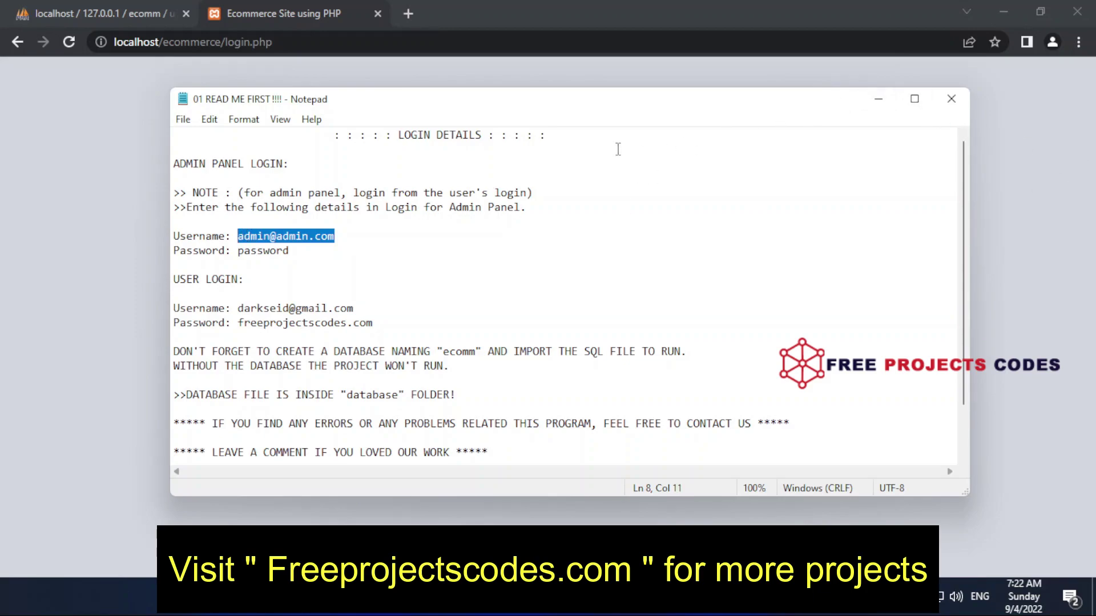
{"action": "key", "text": "alt+Tab"}
Step: Sign in with the saved admin email and the admin password
{"action": "left_click", "coordinate": [469, 190]}
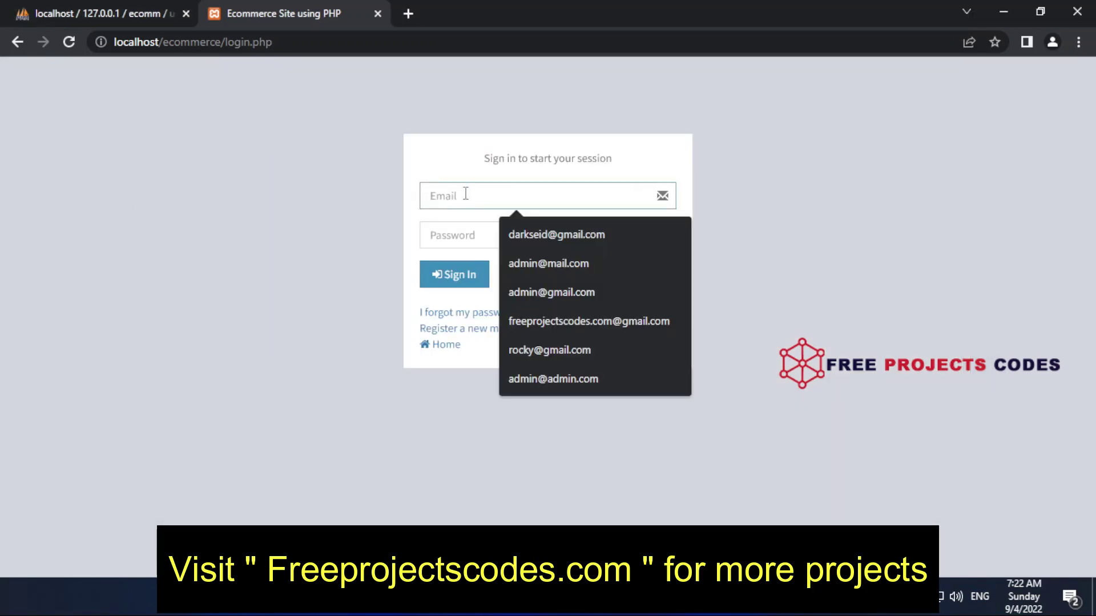
{"action": "key", "text": "Up"}
{"action": "key", "text": "Return"}
{"action": "left_click", "coordinate": [444, 231]}
{"action": "type", "text": "pa"}
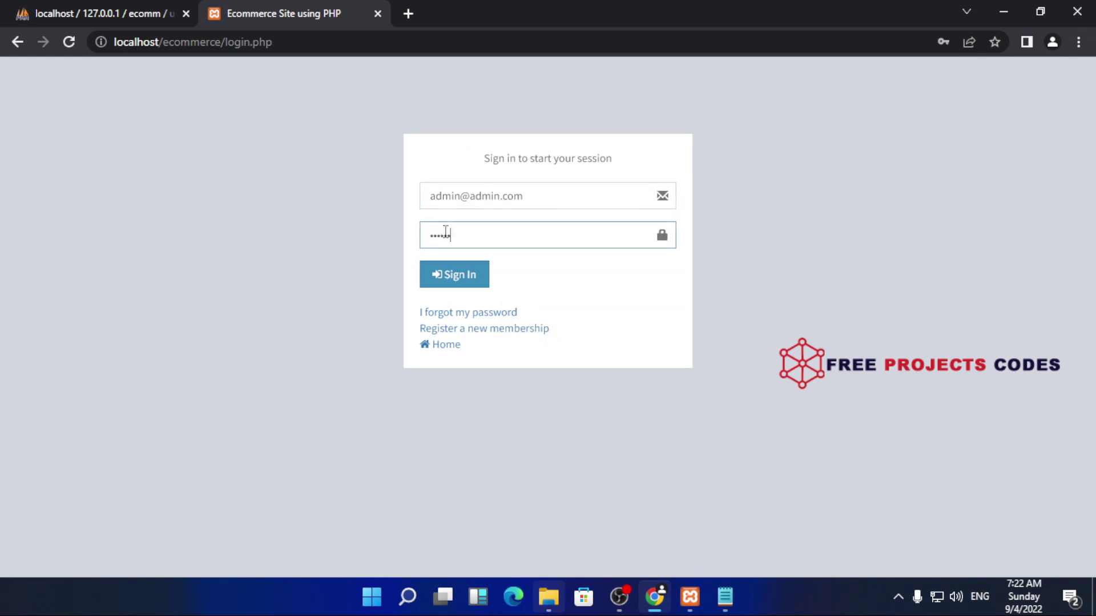
{"action": "type", "text": "ssword"}
{"action": "key", "text": "Return"}
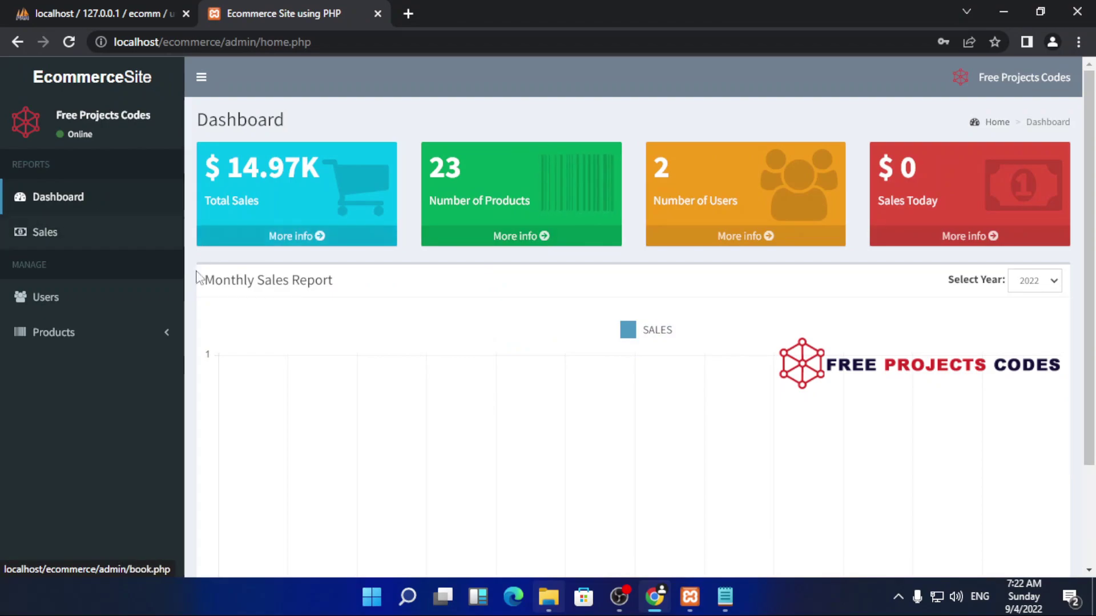
Step: Open the ACER Aspire GX-781 Gaming PC's Edit Product form from the product list
{"action": "left_click", "coordinate": [96, 336]}
{"action": "left_click", "coordinate": [78, 370]}
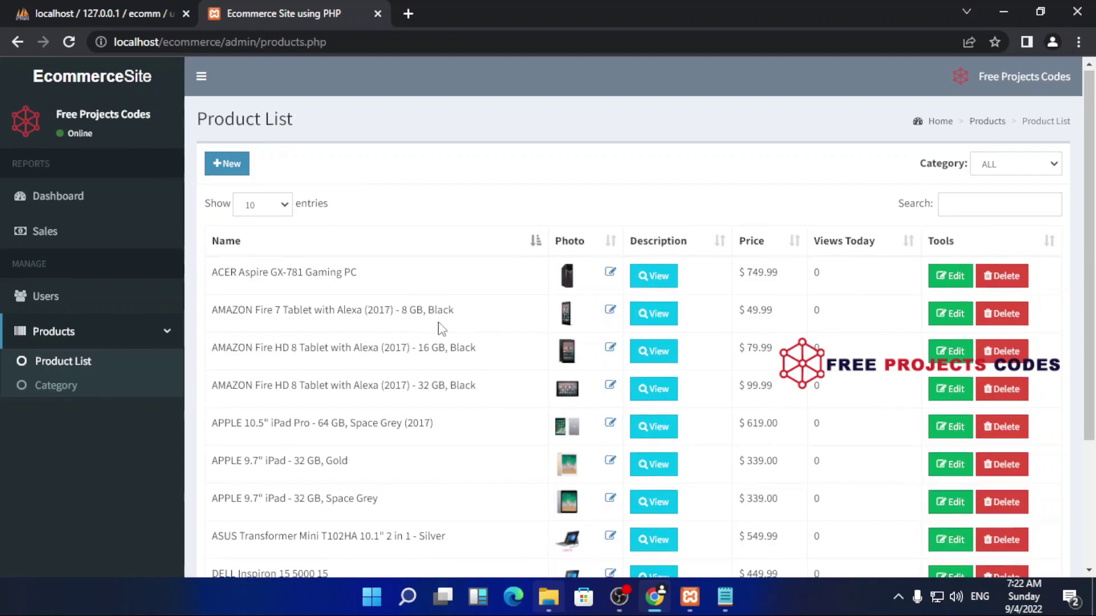
{"action": "scroll", "coordinate": [439, 328], "scroll_direction": "down", "scroll_amount": 3}
{"action": "scroll", "coordinate": [440, 327], "scroll_direction": "up", "scroll_amount": 2}
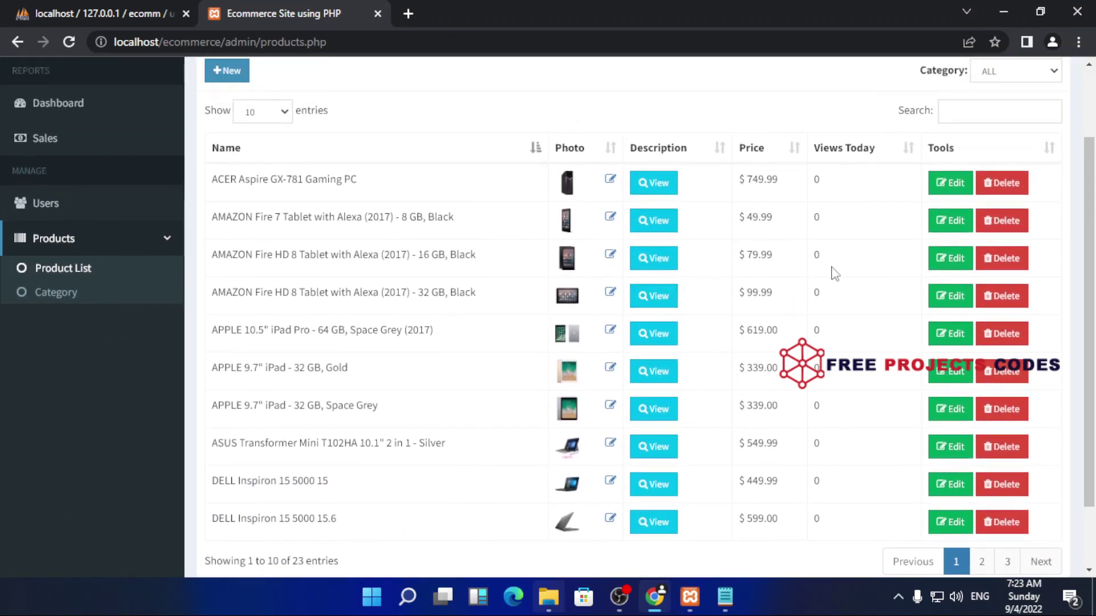
{"action": "left_click", "coordinate": [950, 182]}
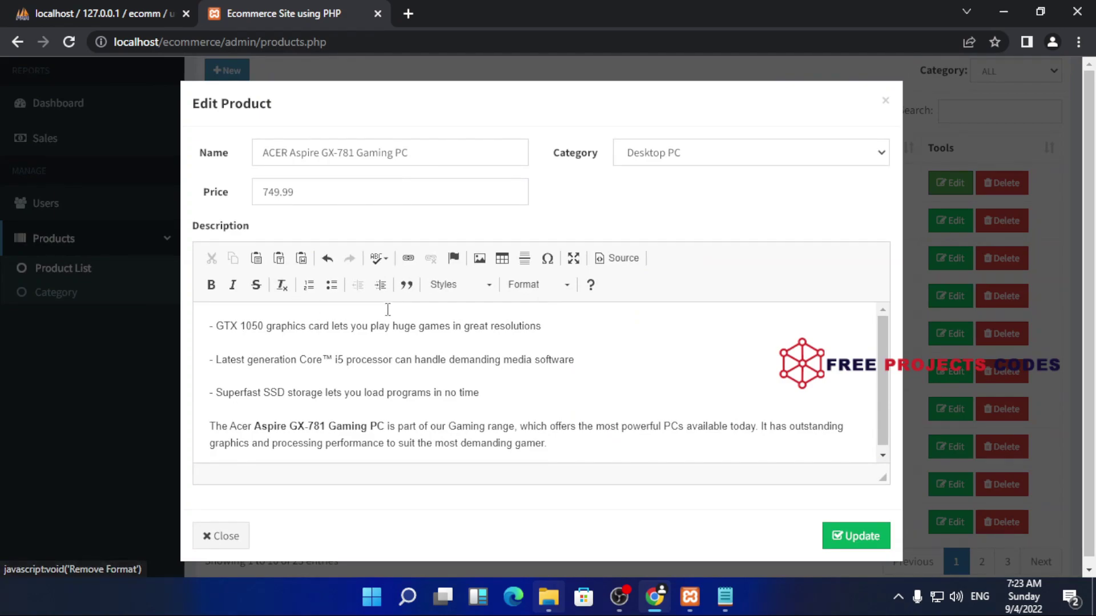
Step: Keep the category as Desktop PC and toggle the description's HTML Source view
{"action": "left_click", "coordinate": [366, 190]}
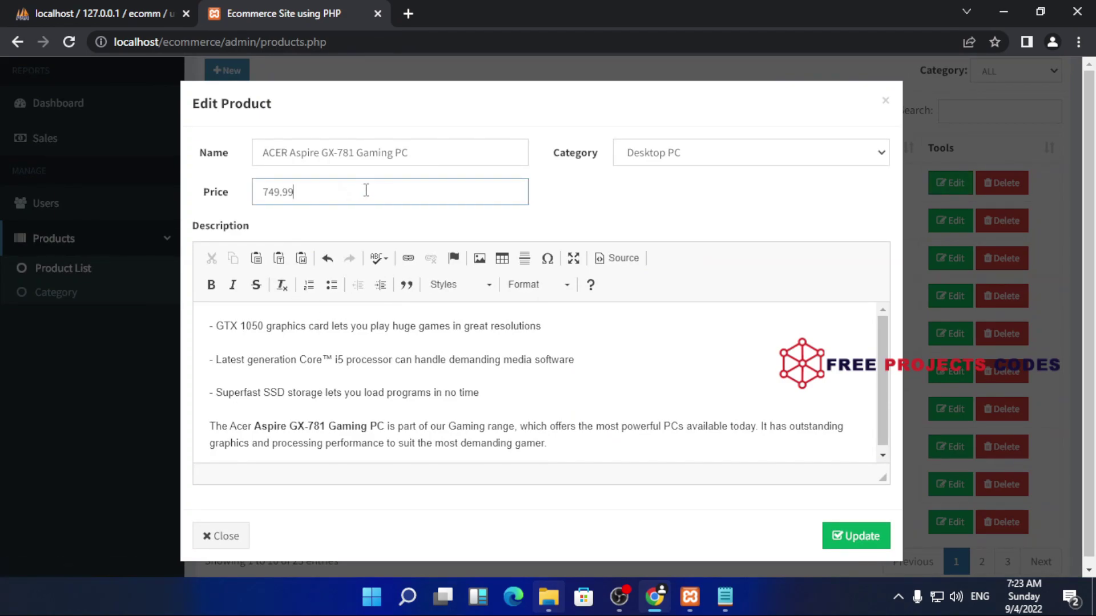
{"action": "left_click", "coordinate": [671, 154]}
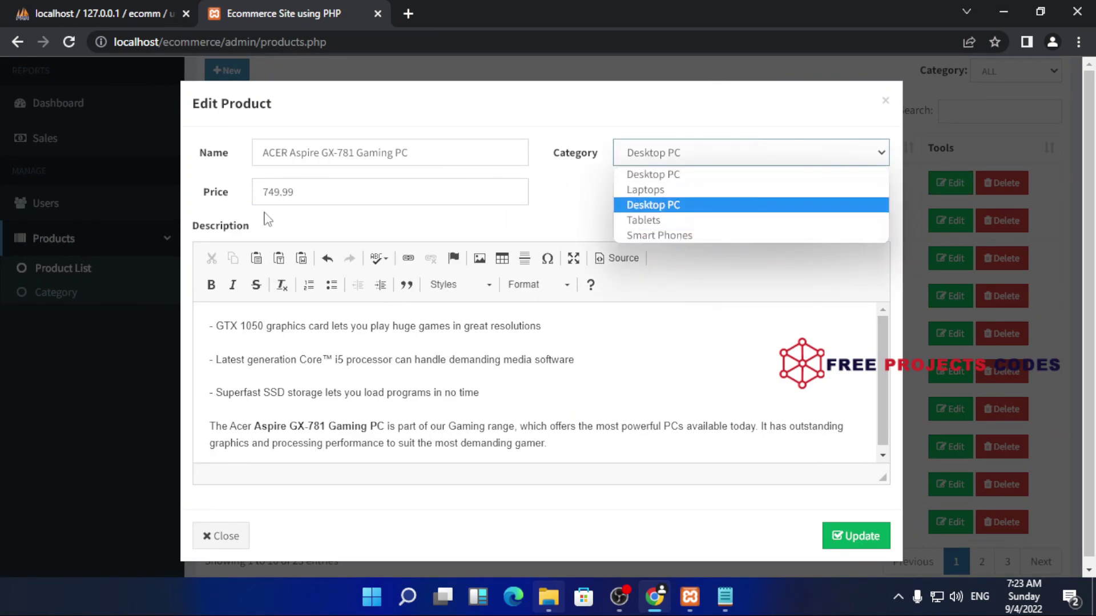
{"action": "left_click", "coordinate": [397, 162]}
{"action": "left_click", "coordinate": [621, 230]}
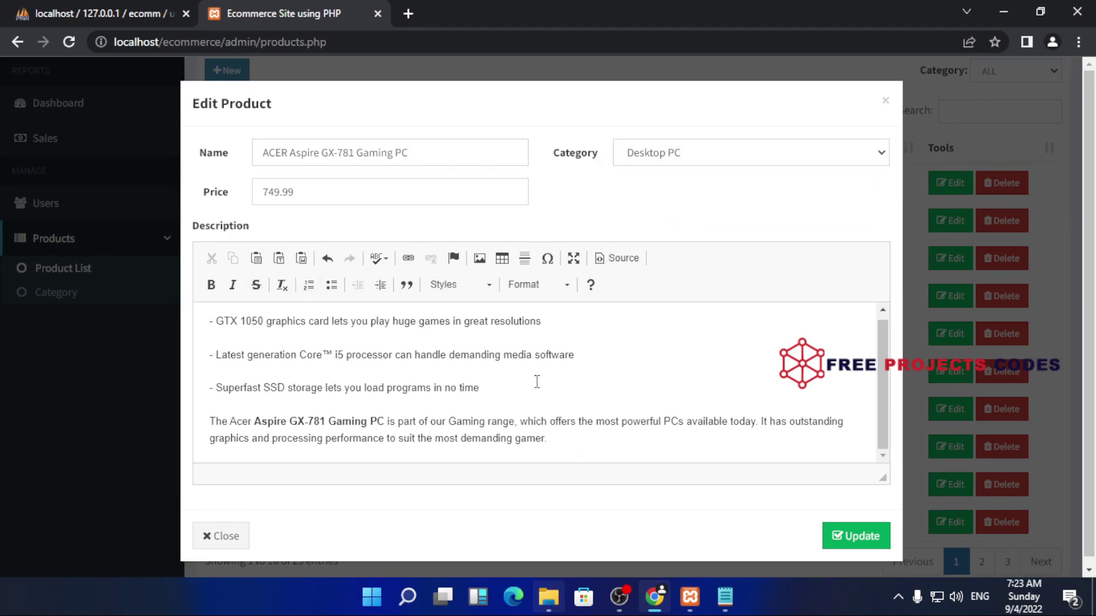
{"action": "left_click", "coordinate": [621, 261]}
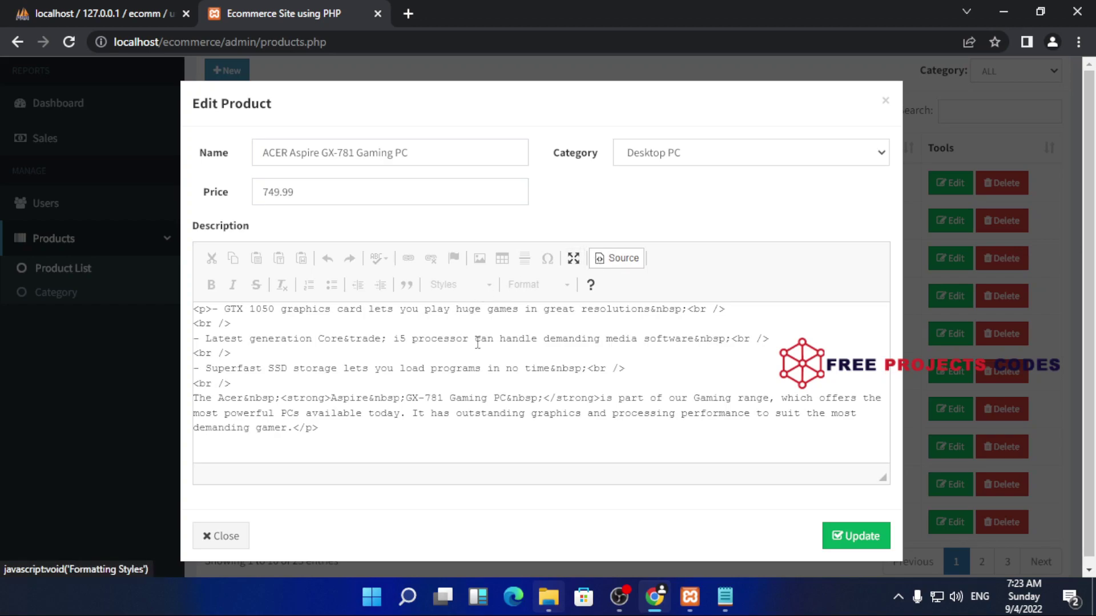
{"action": "left_click", "coordinate": [616, 263]}
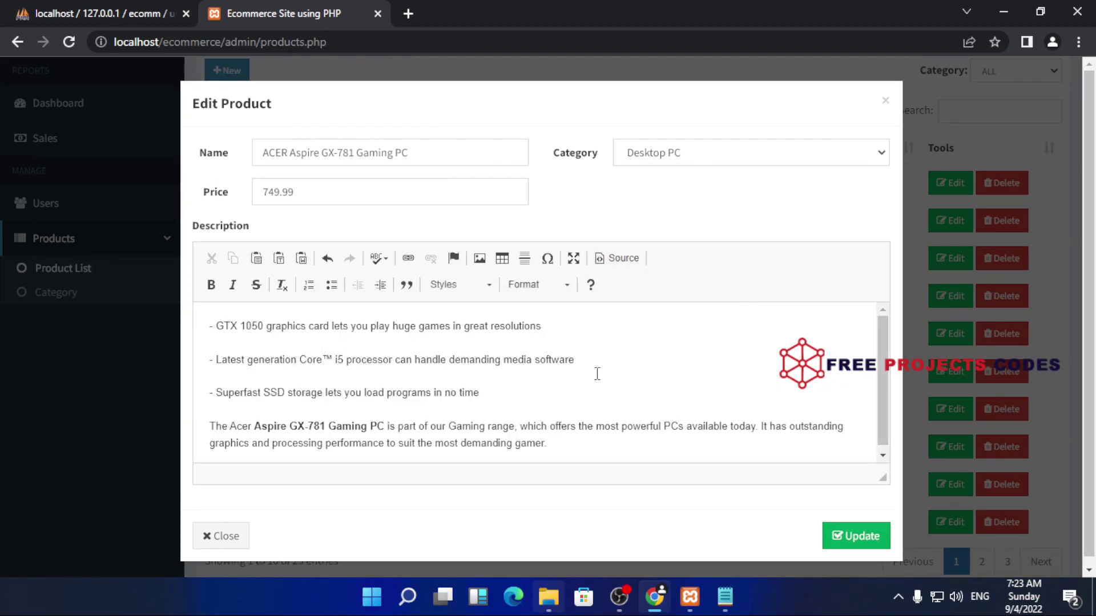
{"action": "scroll", "coordinate": [597, 373], "scroll_direction": "down", "scroll_amount": 1}
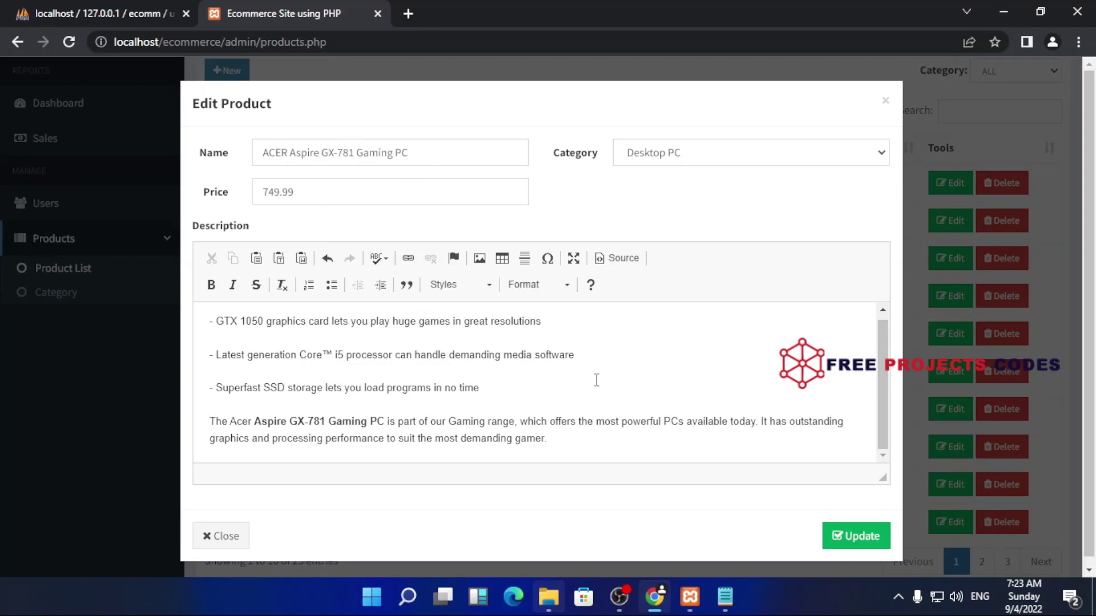
Step: Link the Core™ i5 processor line to freeprojectscodes.com and update the product
{"action": "left_click_drag", "start_coordinate": [588, 361], "coordinate": [217, 360]}
{"action": "left_click", "coordinate": [408, 259]}
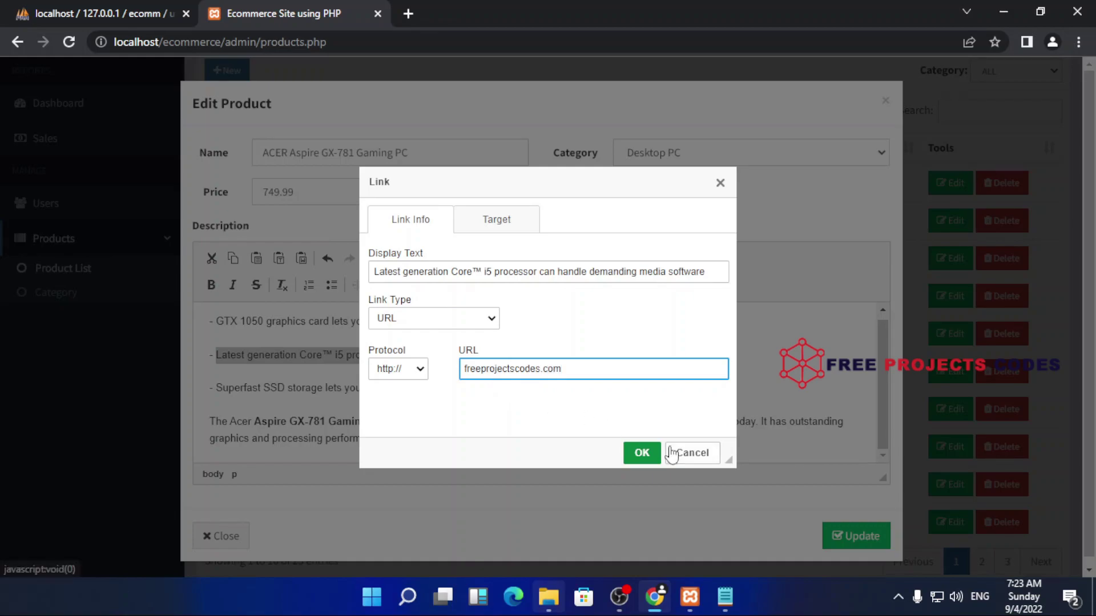
{"action": "left_click", "coordinate": [633, 452]}
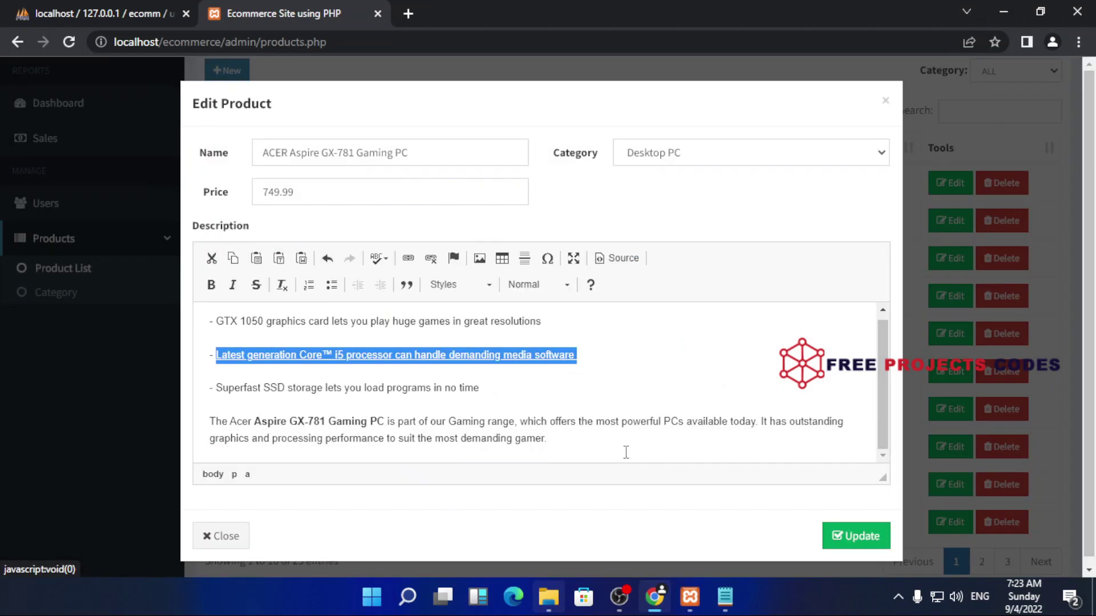
{"action": "left_click", "coordinate": [862, 541]}
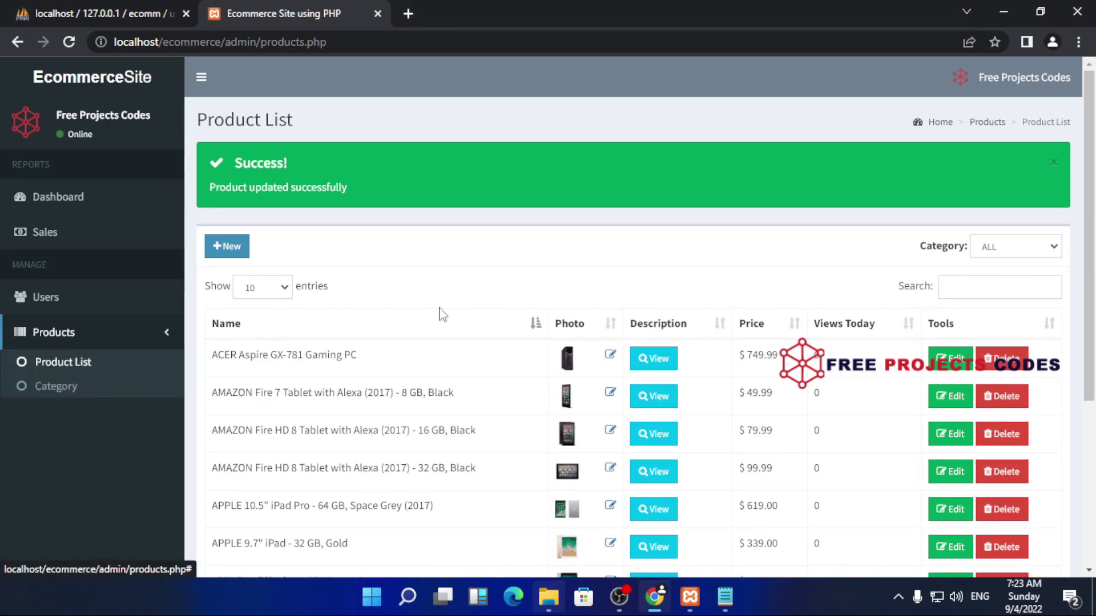
Step: Page through the product list to pages 2 and 3
{"action": "scroll", "coordinate": [795, 345], "scroll_direction": "down", "scroll_amount": 5}
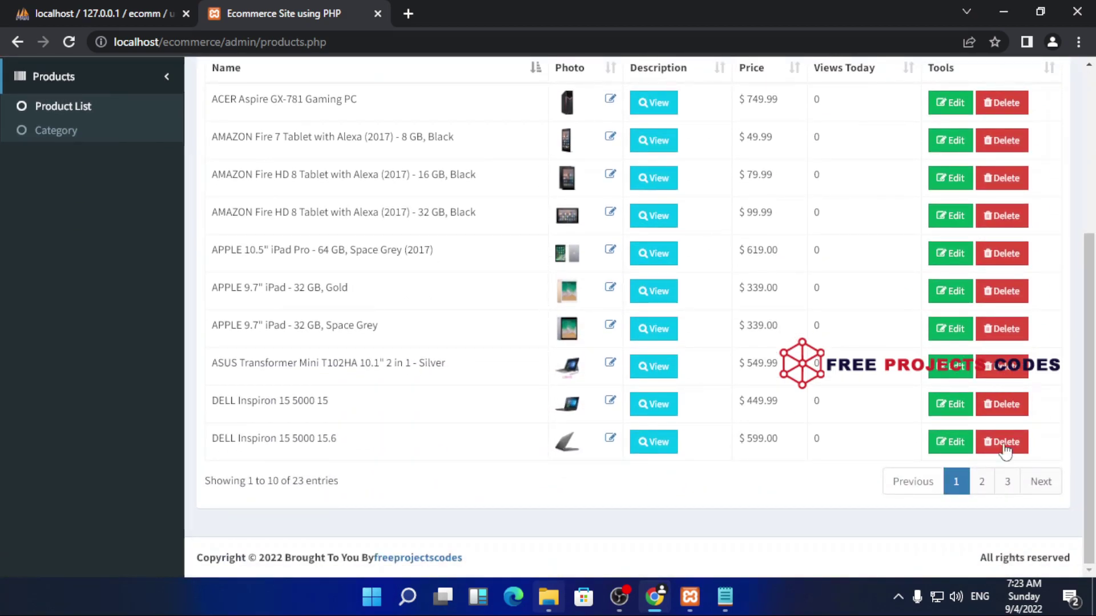
{"action": "left_click", "coordinate": [982, 482]}
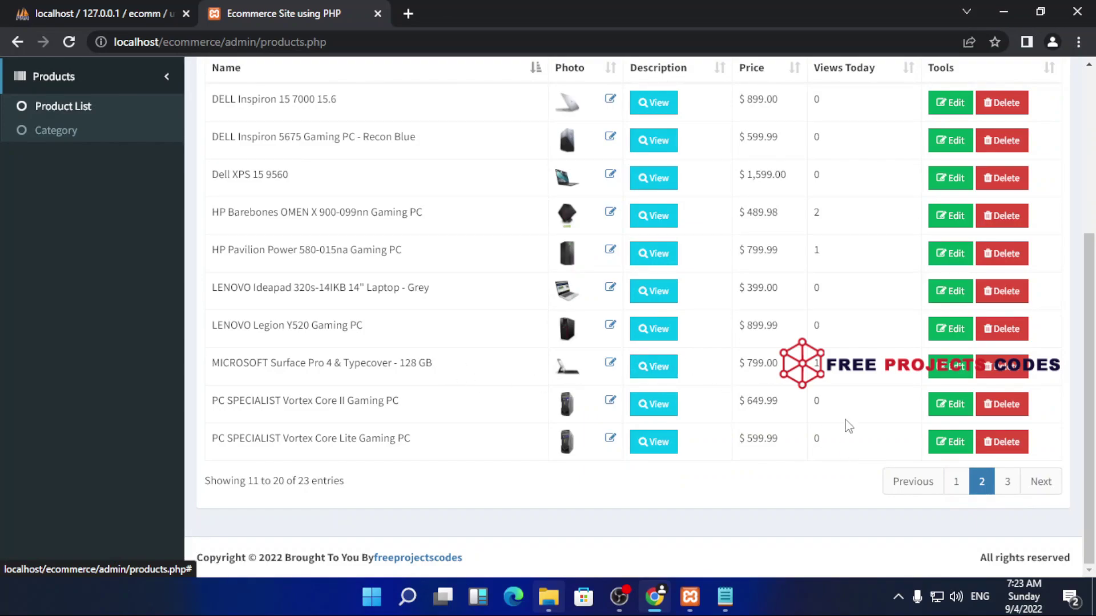
{"action": "left_click", "coordinate": [1005, 482]}
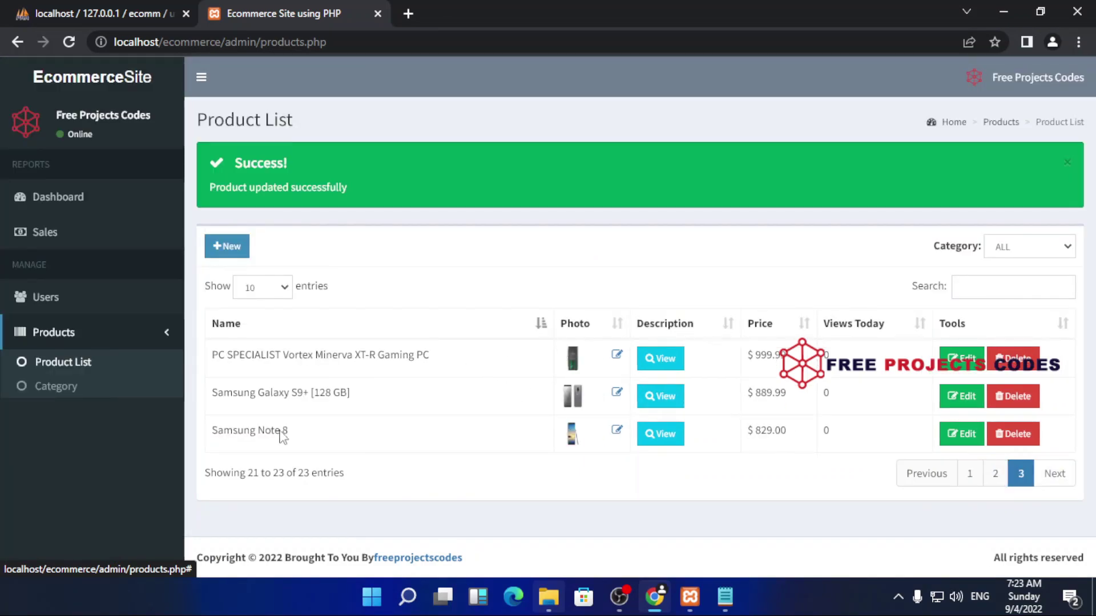
Step: Open the Add New Product form and look over its name, category and price fields
{"action": "left_click", "coordinate": [61, 389]}
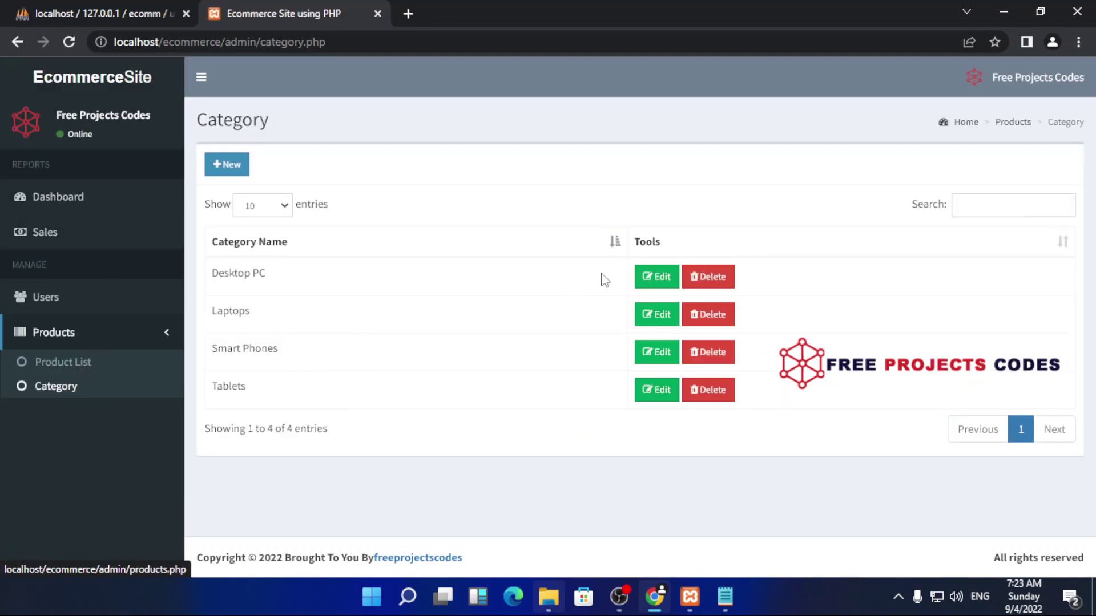
{"action": "left_click", "coordinate": [86, 362]}
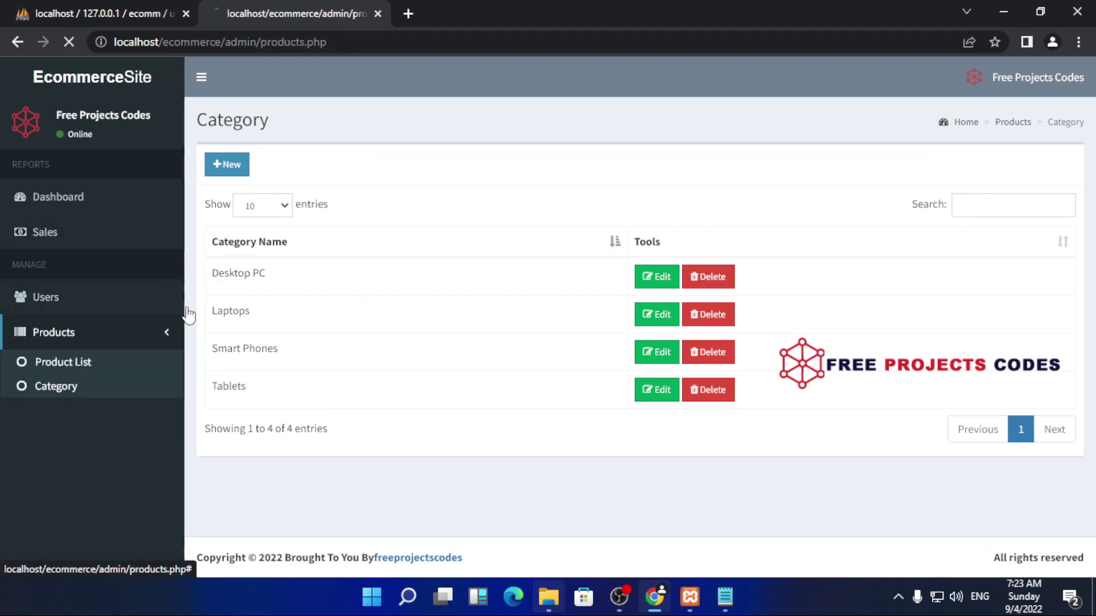
{"action": "left_click", "coordinate": [233, 169]}
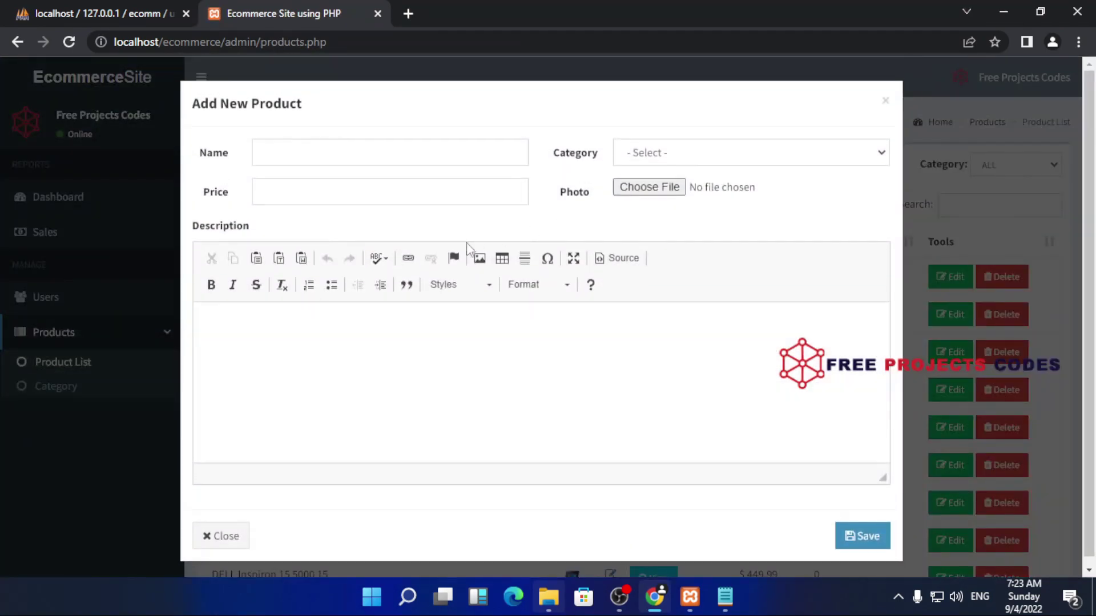
{"action": "left_click", "coordinate": [333, 155]}
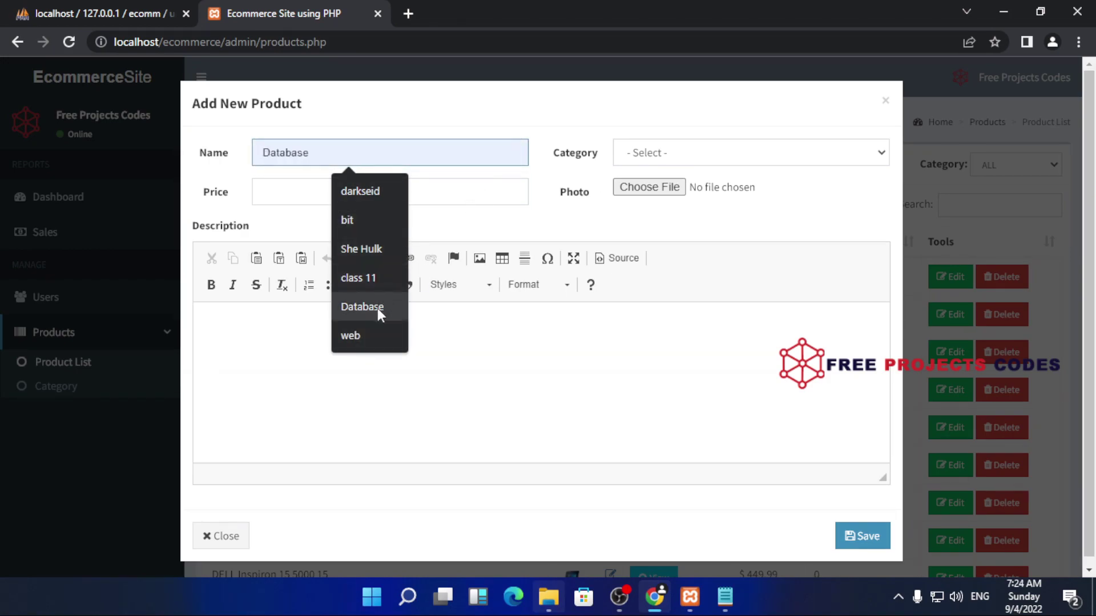
{"action": "left_click", "coordinate": [727, 153]}
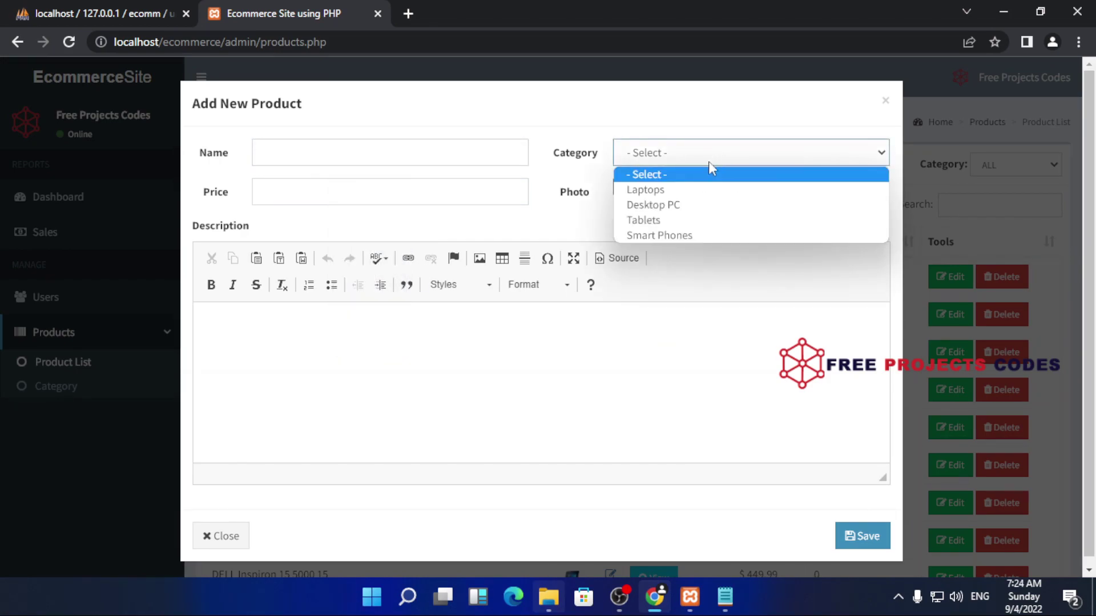
{"action": "left_click", "coordinate": [355, 190]}
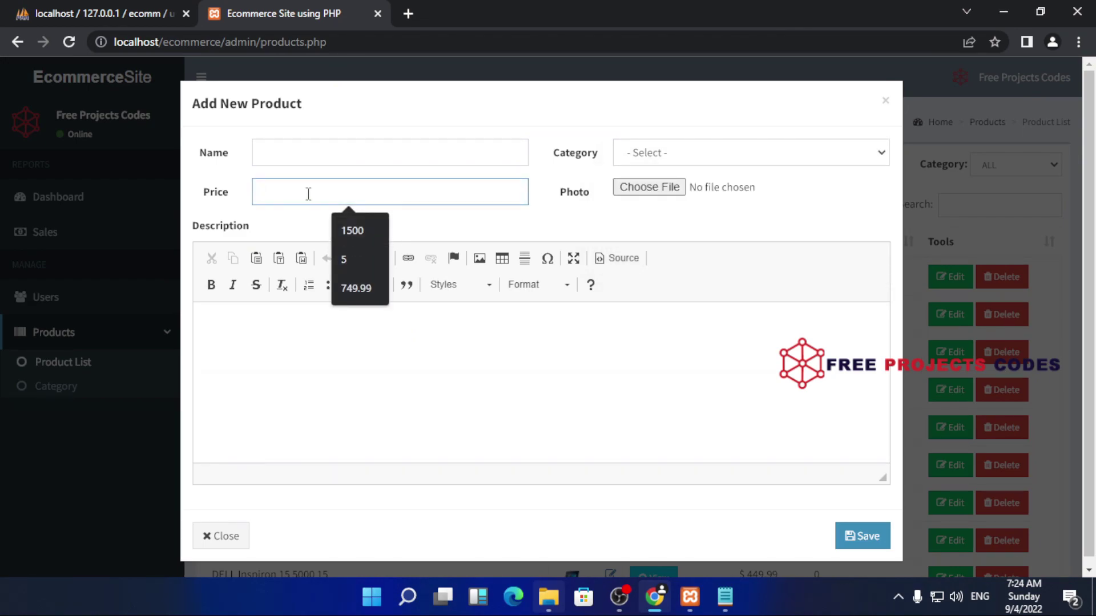
Step: Cancel the photo choice, attempt an empty save, and close the form unsaved
{"action": "left_click", "coordinate": [674, 189]}
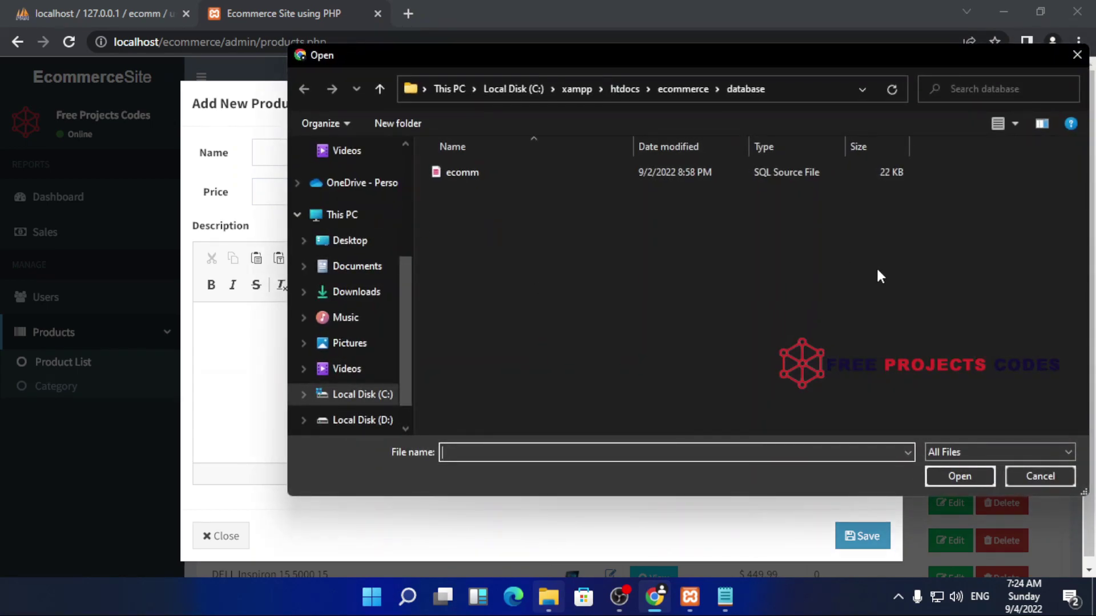
{"action": "left_click", "coordinate": [1056, 477]}
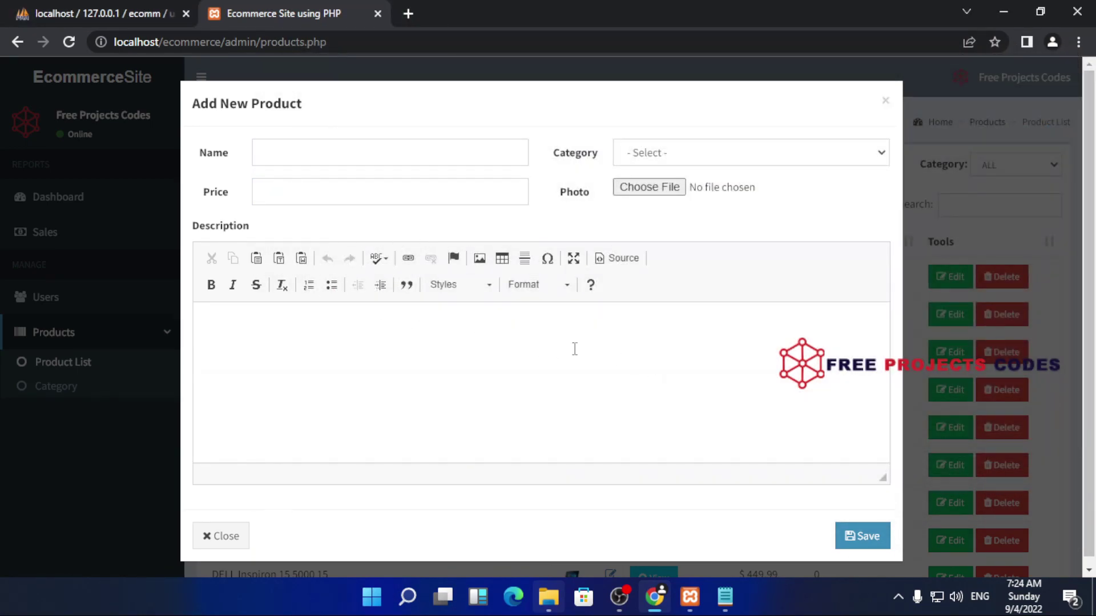
{"action": "scroll", "coordinate": [912, 487], "scroll_direction": "down", "scroll_amount": 1}
{"action": "left_click", "coordinate": [861, 531]}
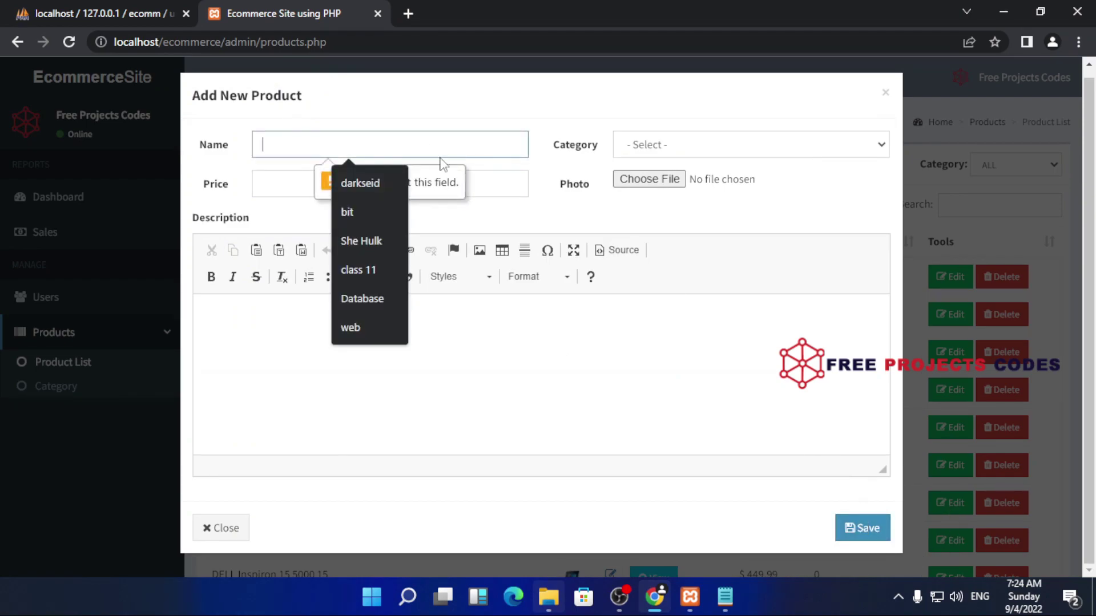
{"action": "key", "text": "Up"}
{"action": "key", "text": "Up"}
{"action": "key", "text": "Up"}
{"action": "key", "text": "Up"}
{"action": "key", "text": "Up"}
{"action": "key", "text": "Up"}
{"action": "key", "text": "Up"}
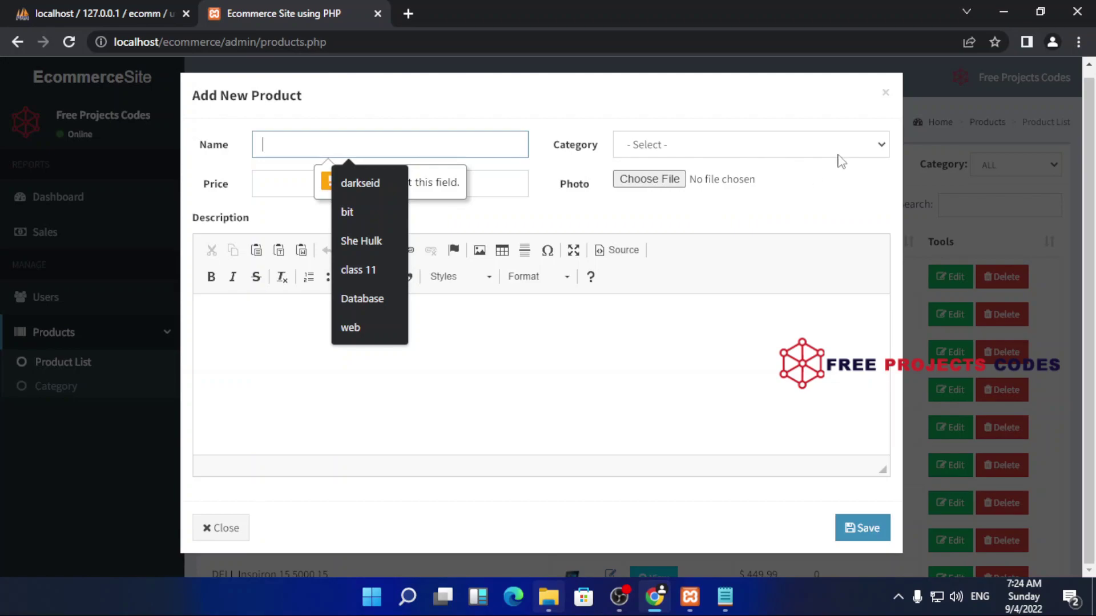
{"action": "left_click", "coordinate": [886, 92]}
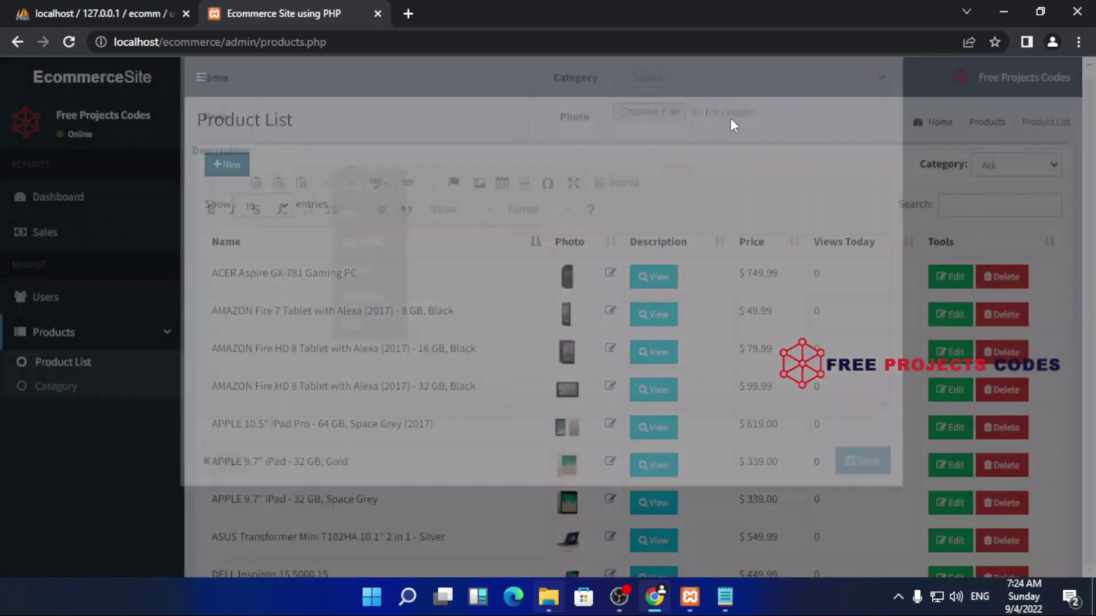
Step: Open and close the new-category form, then view the sales history
{"action": "left_click", "coordinate": [58, 388]}
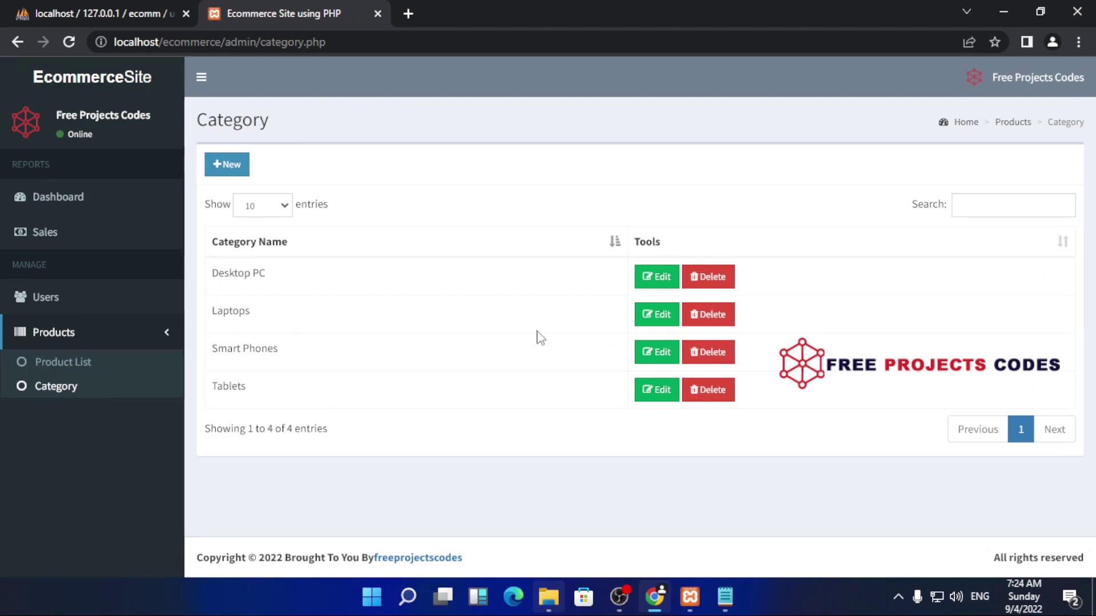
{"action": "left_click", "coordinate": [246, 172]}
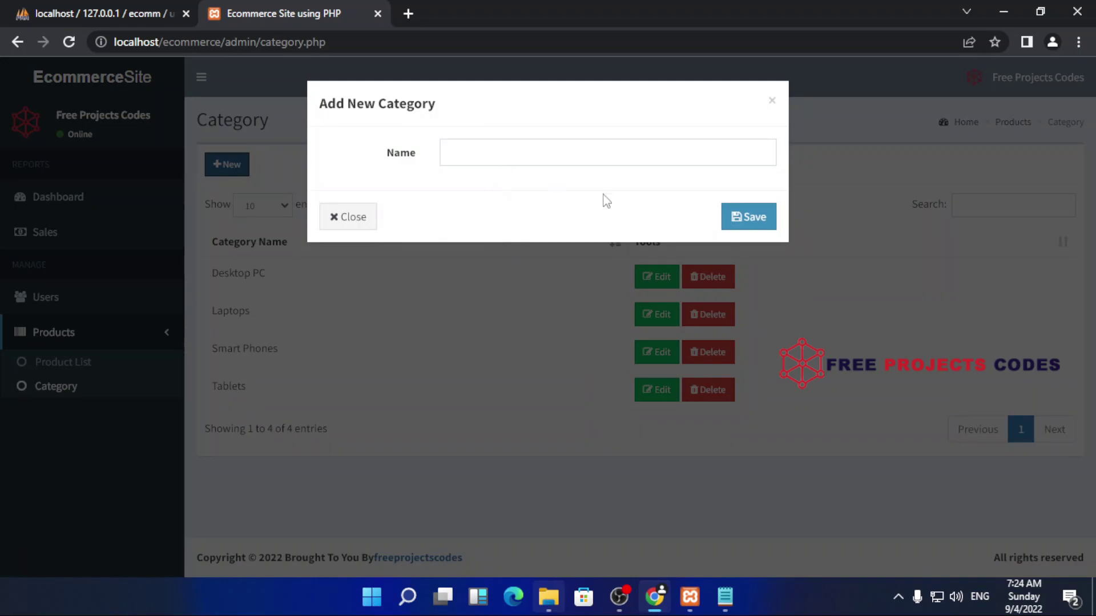
{"action": "left_click", "coordinate": [355, 218]}
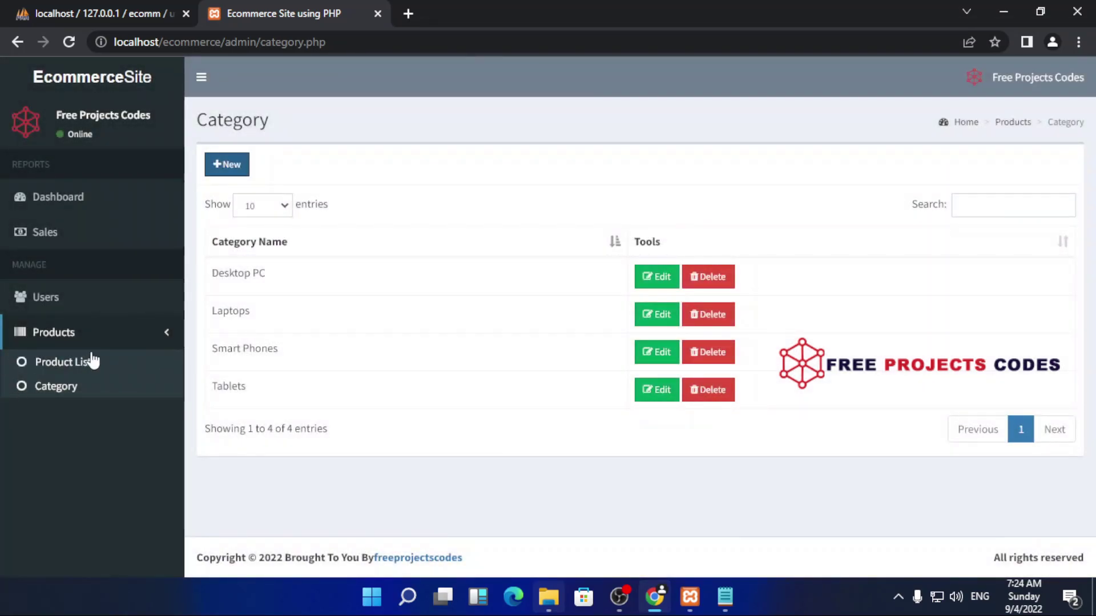
{"action": "left_click", "coordinate": [45, 232]}
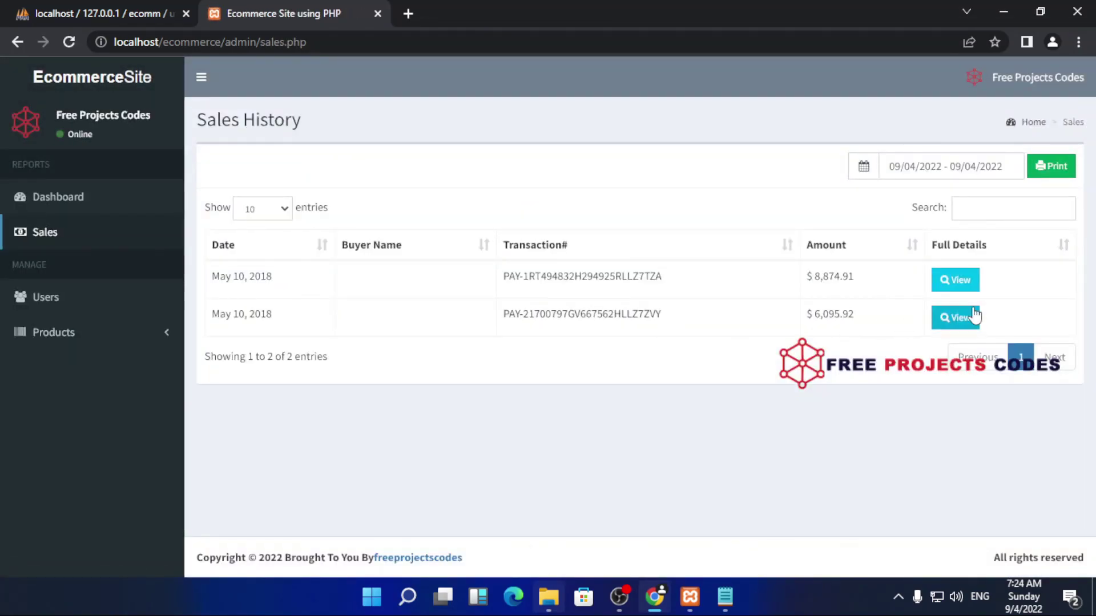
{"action": "left_click", "coordinate": [109, 345]}
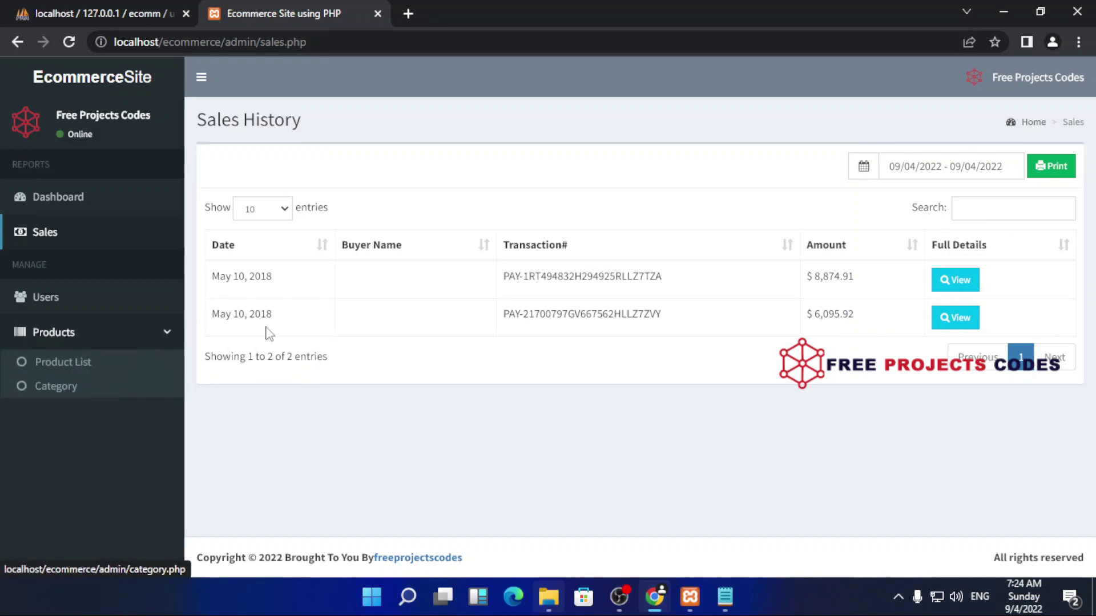
Step: From the Dashboard, follow Total Sales More info to the 404 page and go back
{"action": "left_click", "coordinate": [88, 203]}
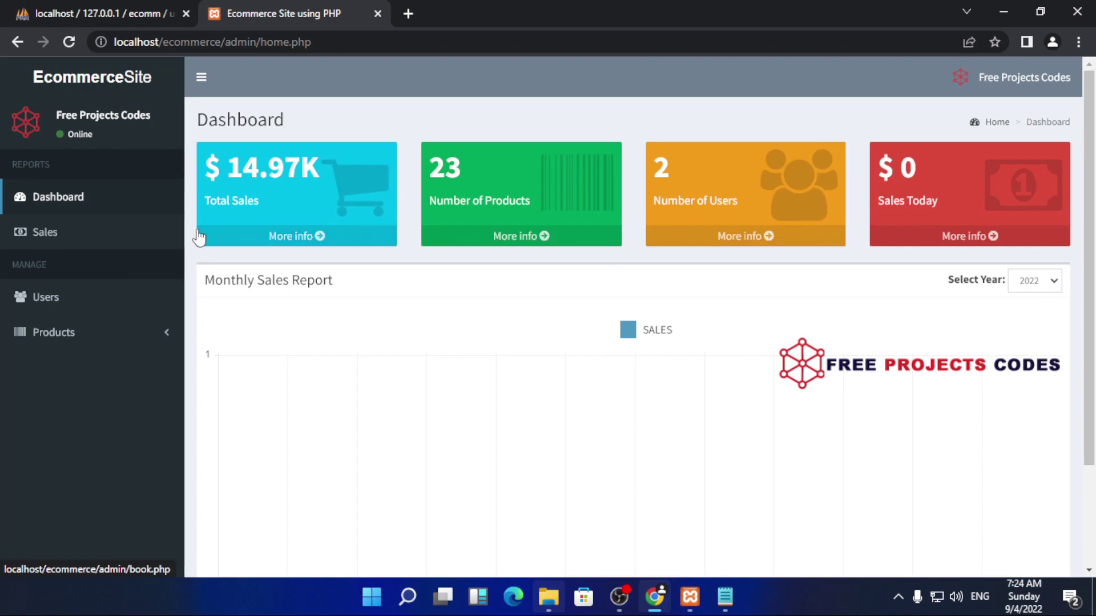
{"action": "left_click", "coordinate": [285, 249]}
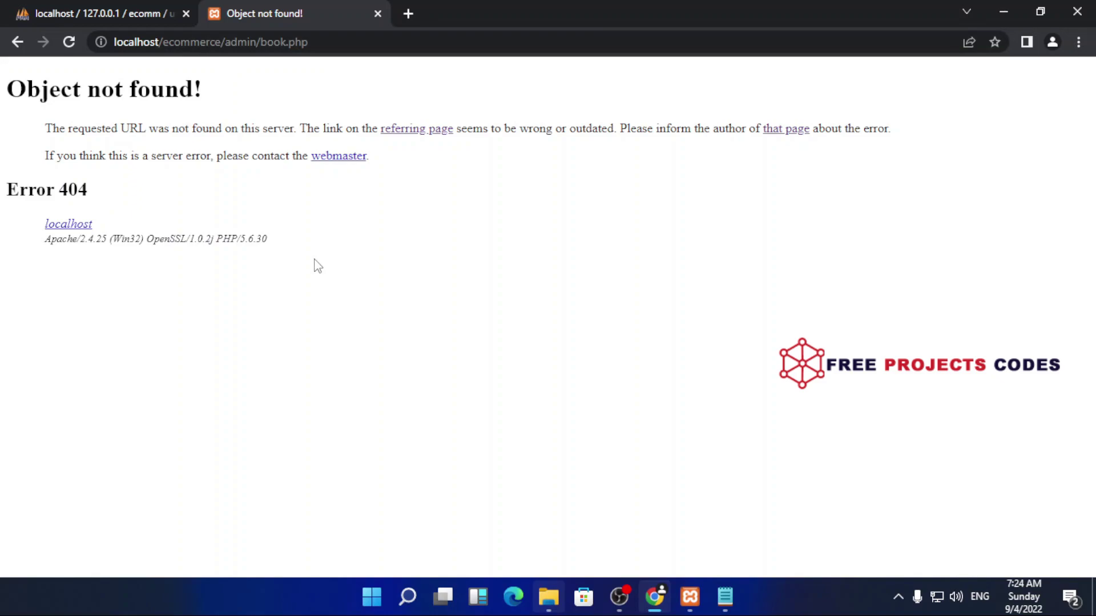
{"action": "key", "text": "alt+Left"}
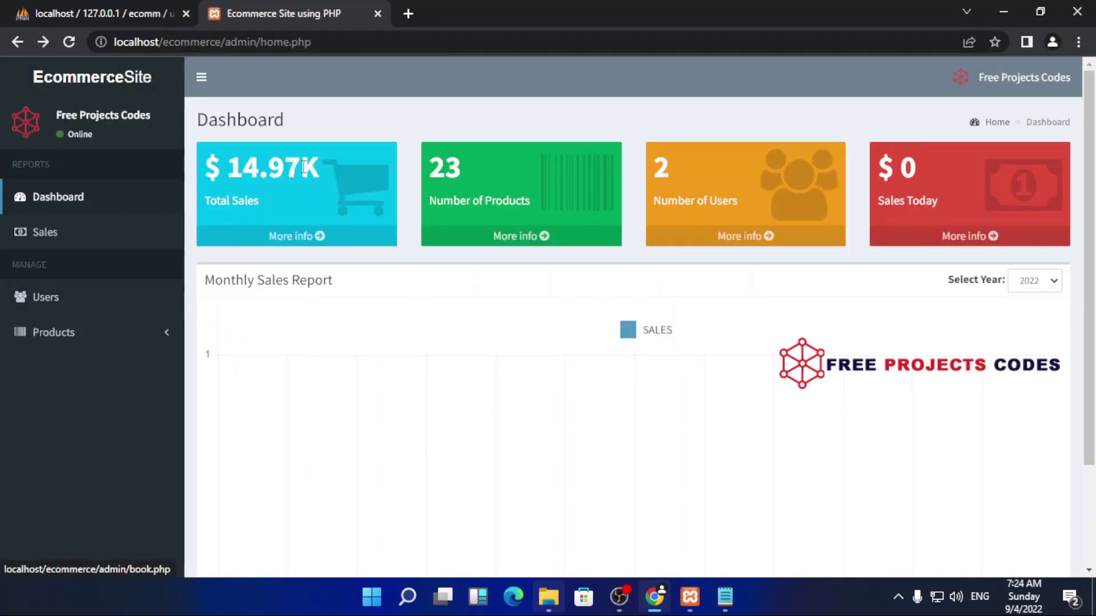
Step: Open the Admin Profile and review its email and password fields
{"action": "left_click", "coordinate": [983, 91]}
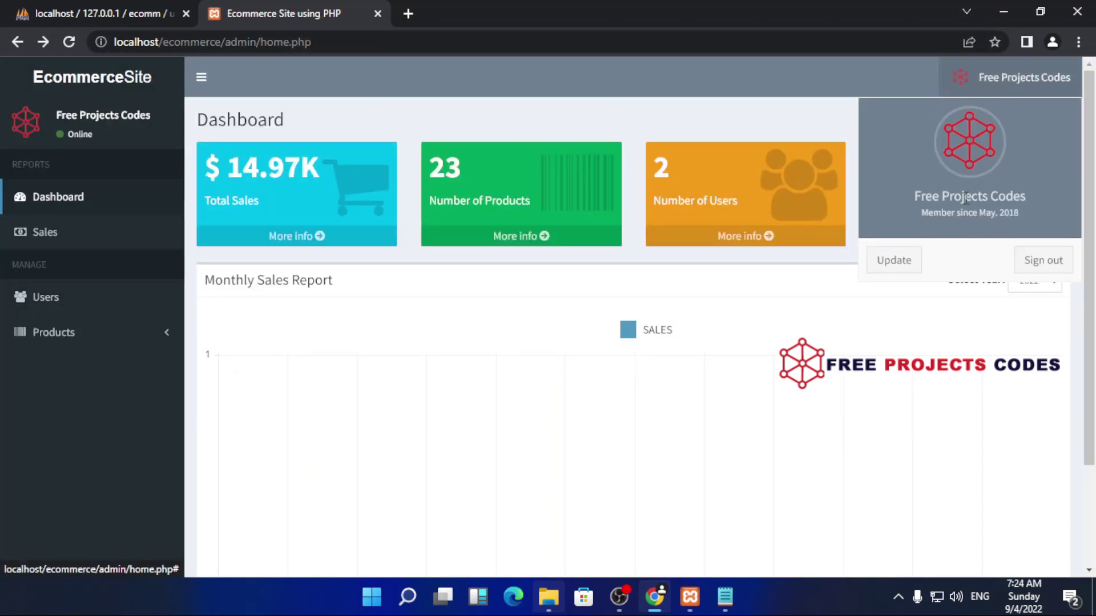
{"action": "left_click", "coordinate": [904, 261]}
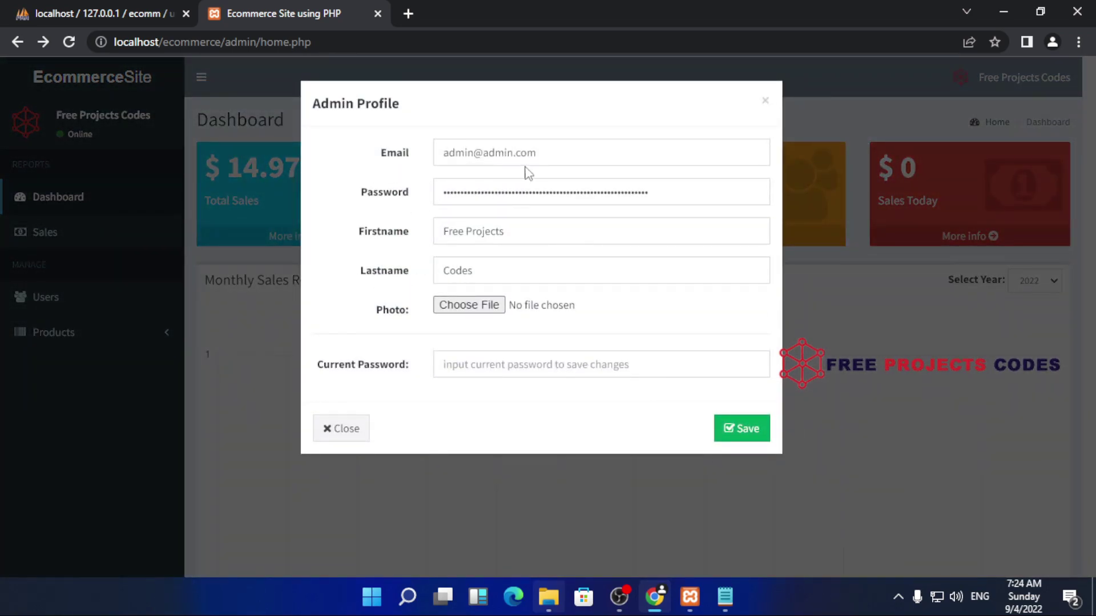
{"action": "left_click_drag", "start_coordinate": [565, 152], "coordinate": [220, 167]}
{"action": "left_click", "coordinate": [569, 152]}
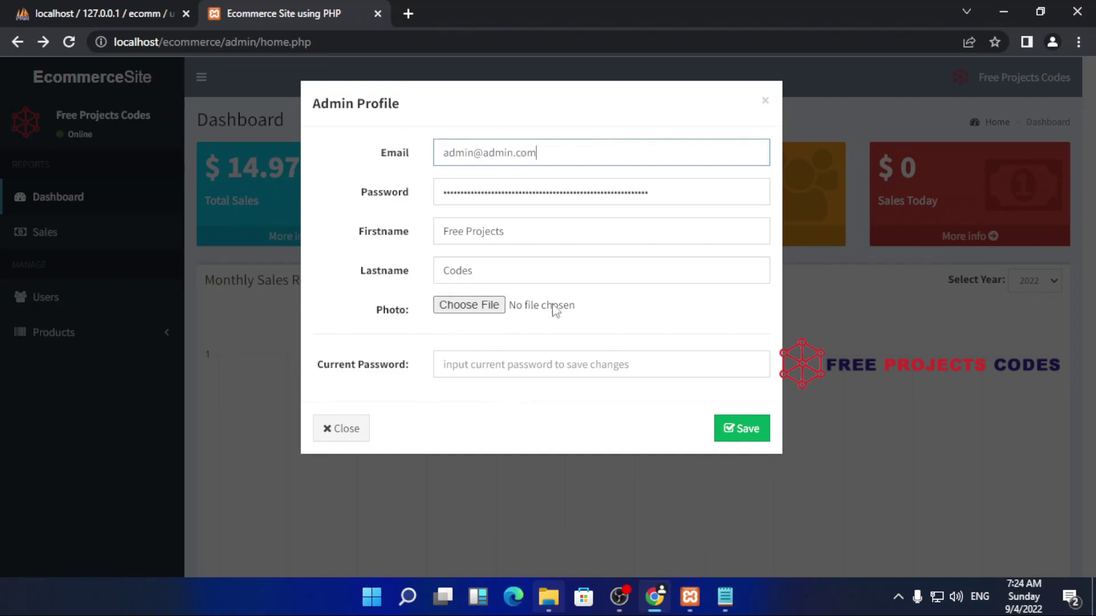
{"action": "key", "text": "Tab"}
{"action": "key", "text": "Tab"}
{"action": "key", "text": "Tab"}
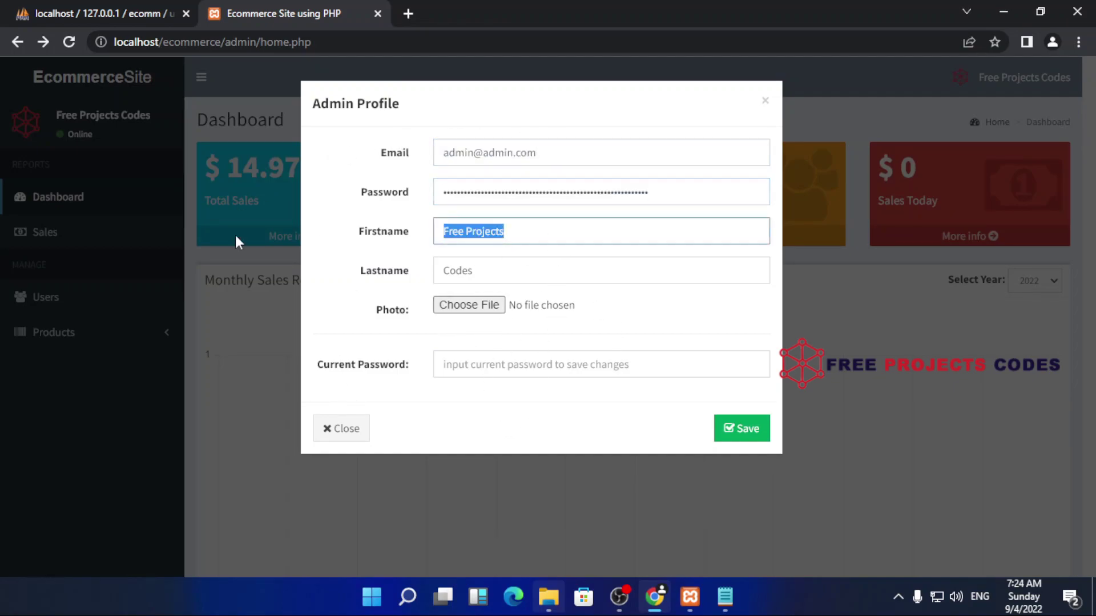
{"action": "key", "text": "Tab"}
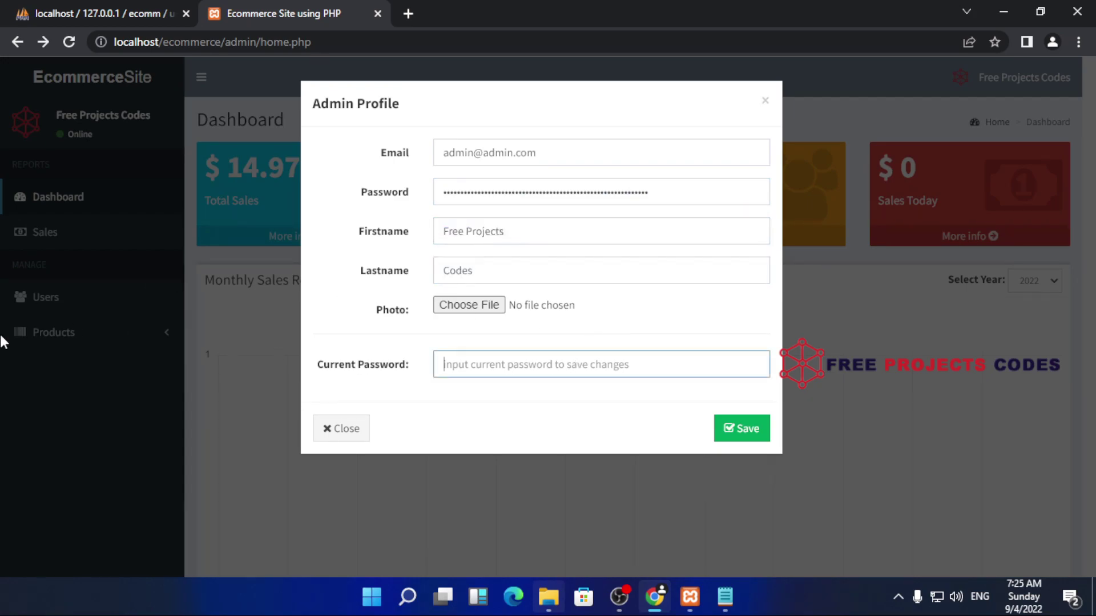
Step: Close the Admin Profile without saving and sign out of the admin panel
{"action": "left_click", "coordinate": [765, 101]}
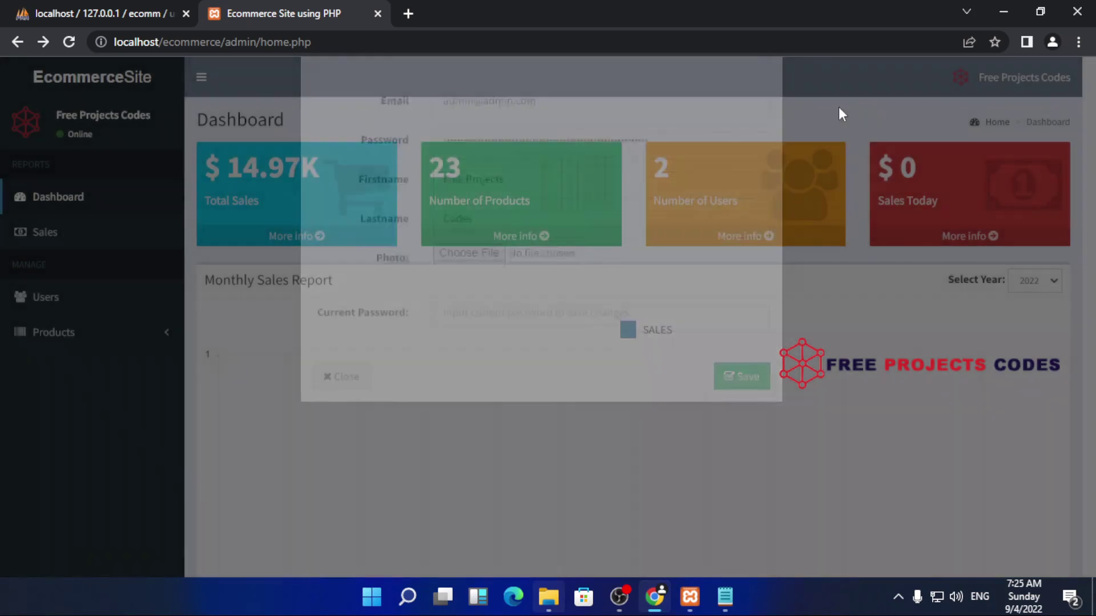
{"action": "left_click", "coordinate": [1018, 94]}
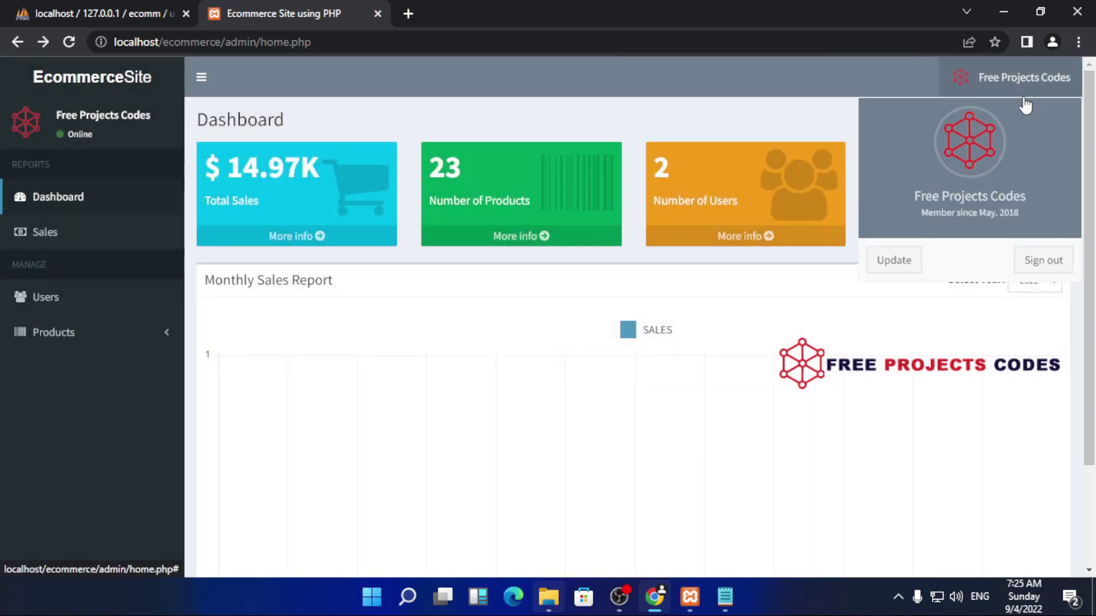
{"action": "left_click", "coordinate": [1038, 260]}
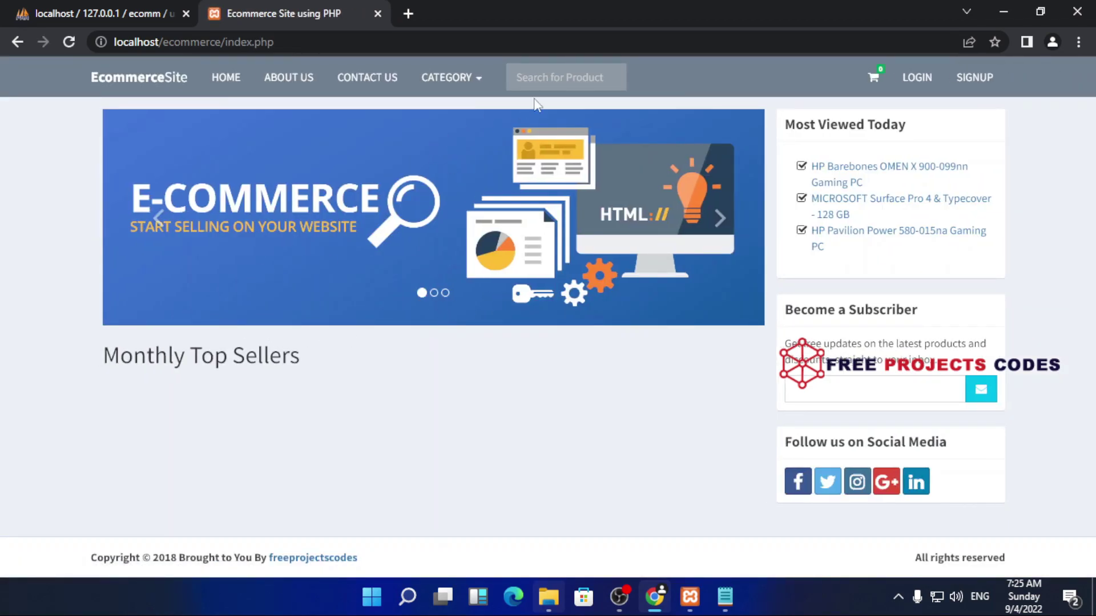
Step: Browse Laptops and view the DELL Inspiron 15 7000 and MICROSOFT Surface Pro 4 pages
{"action": "left_click", "coordinate": [464, 91]}
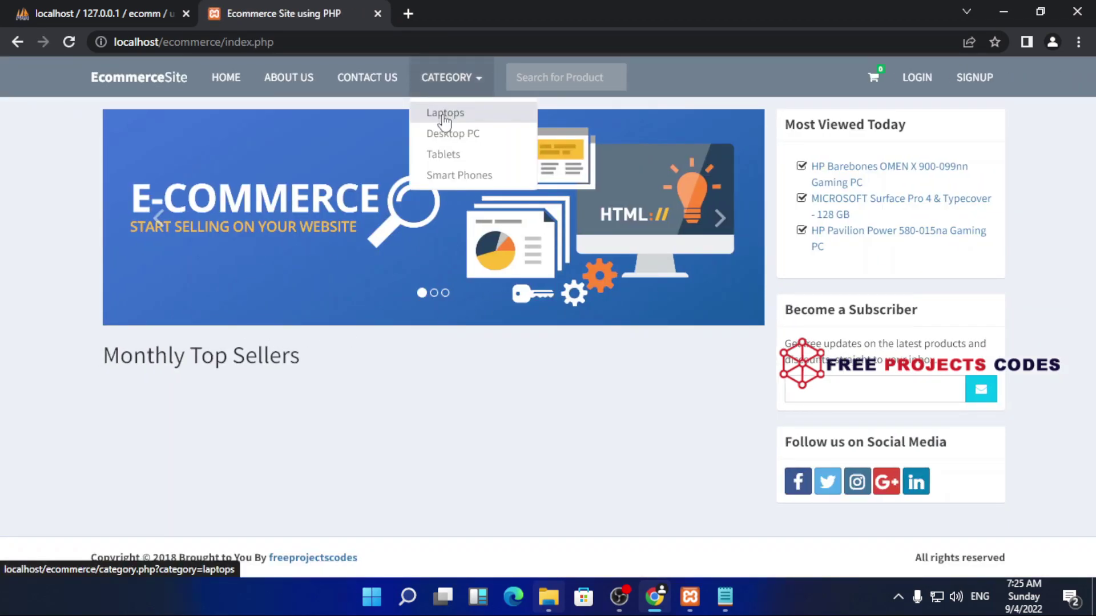
{"action": "left_click", "coordinate": [445, 114]}
{"action": "left_click", "coordinate": [459, 88]}
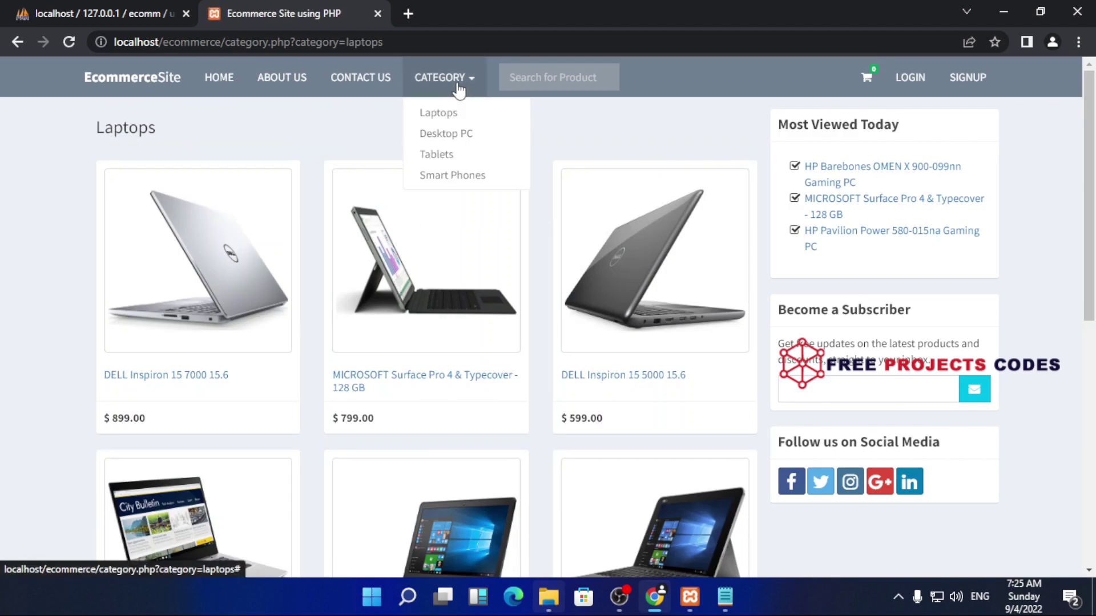
{"action": "left_click", "coordinate": [173, 377]}
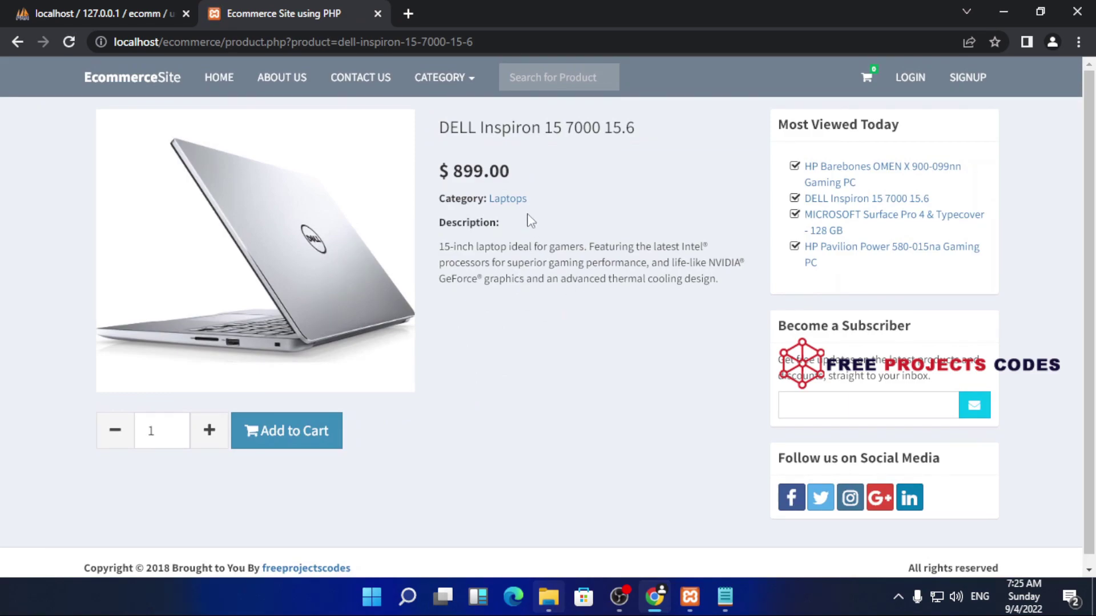
{"action": "left_click", "coordinate": [512, 199]}
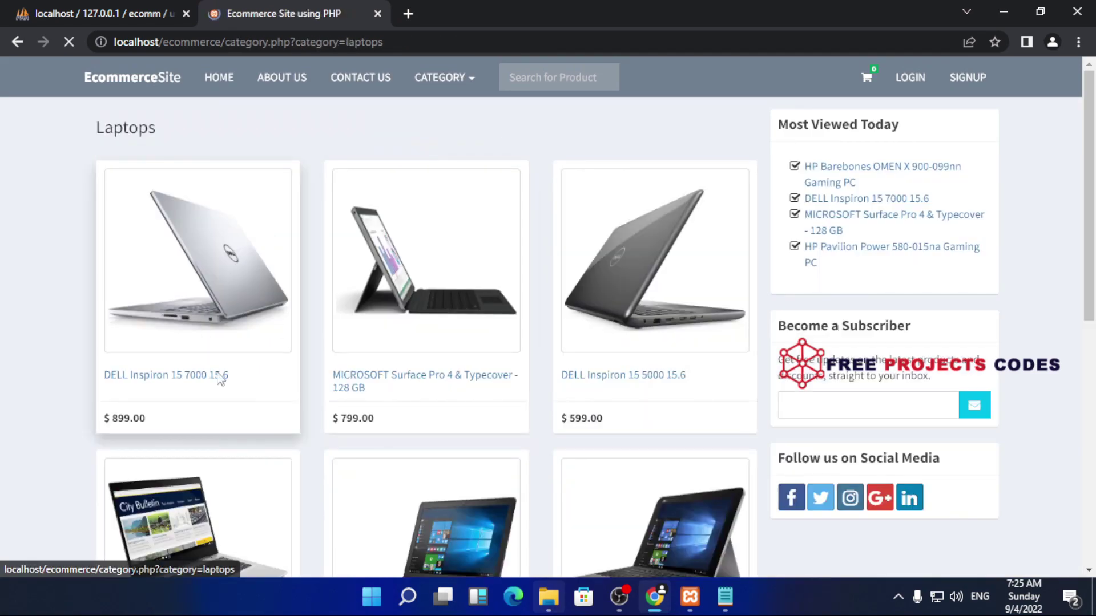
{"action": "left_click", "coordinate": [443, 388]}
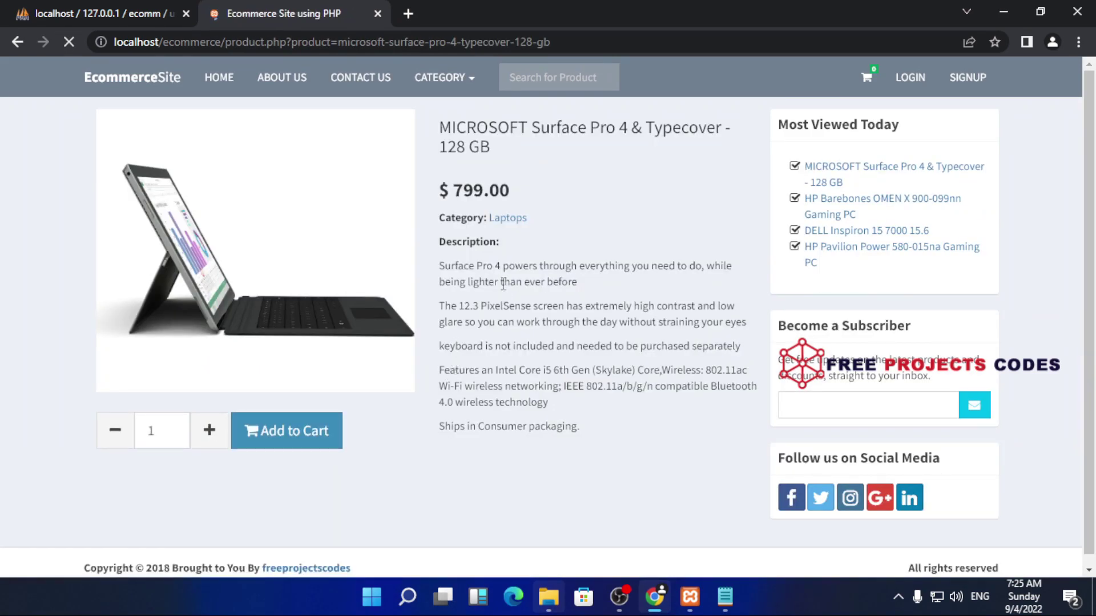
{"action": "left_click", "coordinate": [505, 218]}
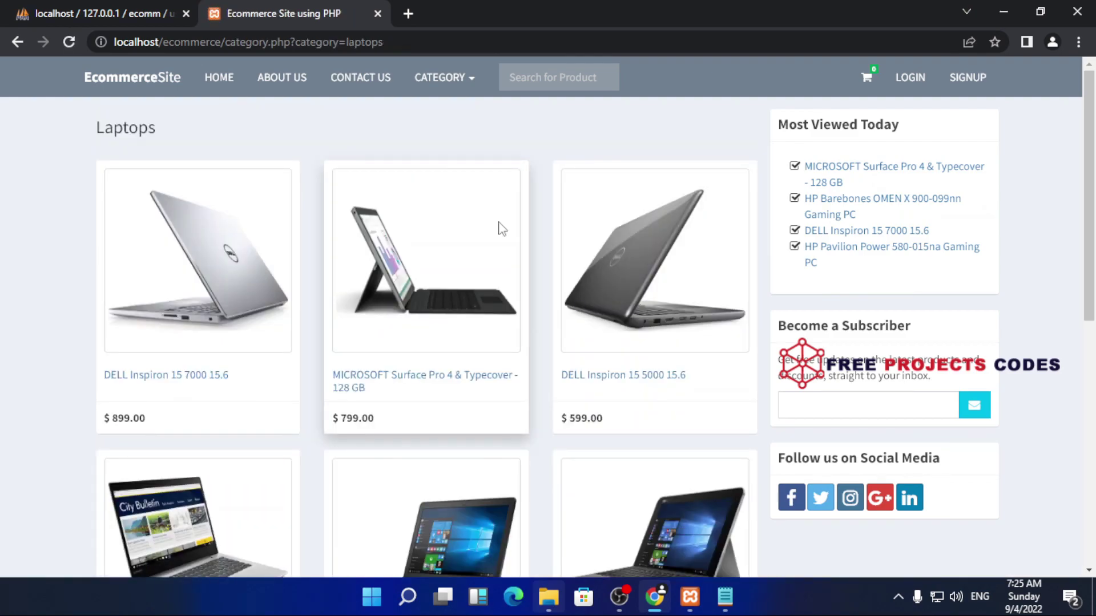
Step: Open and scroll through the Dell XPS 15 9560 product page
{"action": "scroll", "coordinate": [478, 391], "scroll_direction": "down", "scroll_amount": 9}
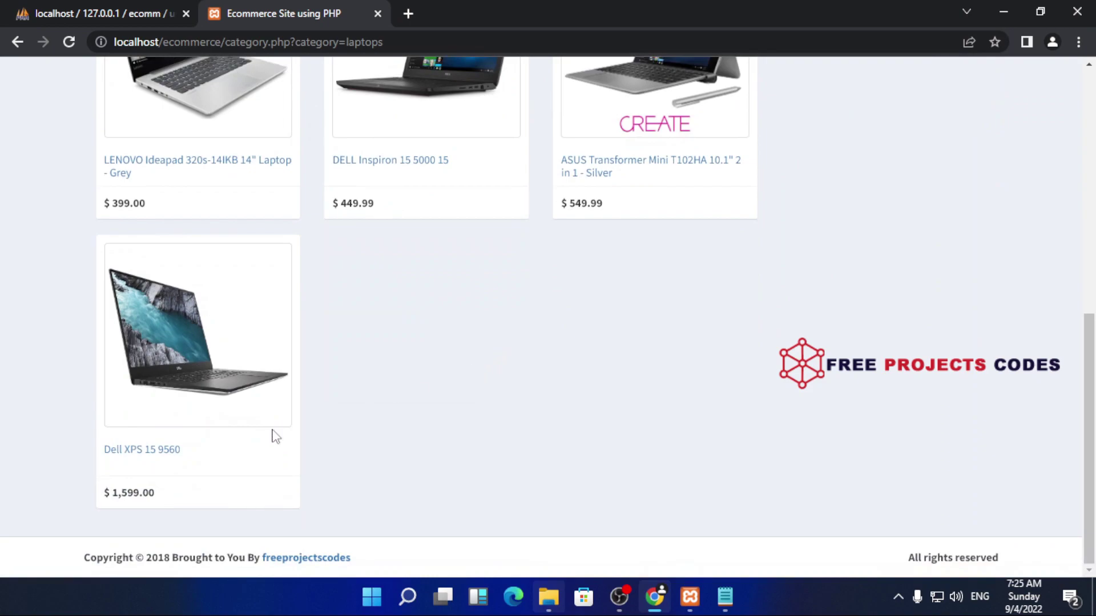
{"action": "left_click", "coordinate": [160, 451]}
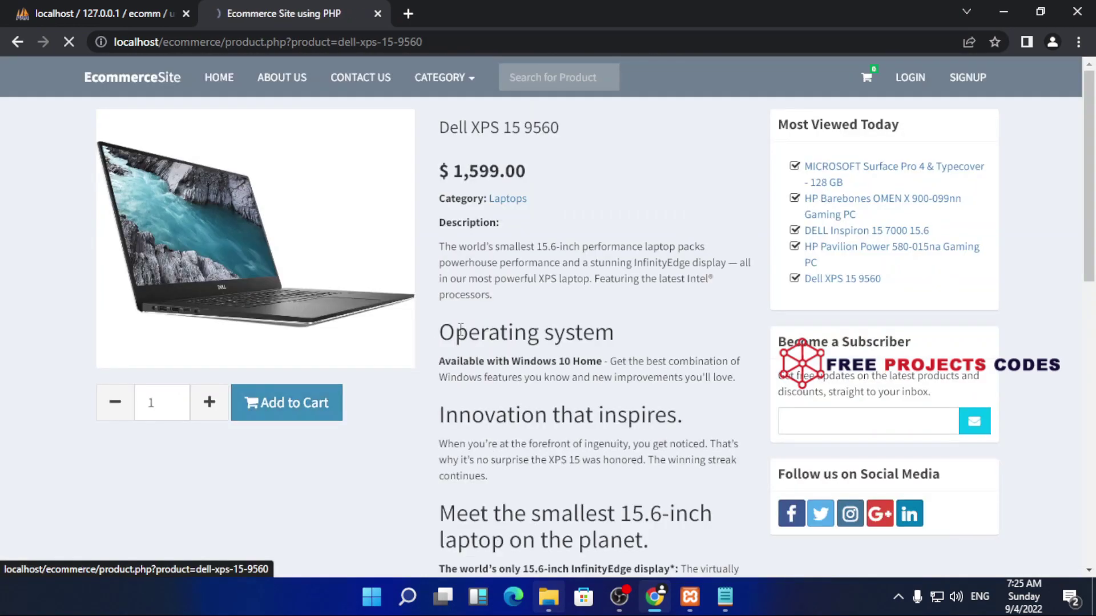
{"action": "scroll", "coordinate": [506, 308], "scroll_direction": "down", "scroll_amount": 9}
{"action": "scroll", "coordinate": [628, 394], "scroll_direction": "up", "scroll_amount": 9}
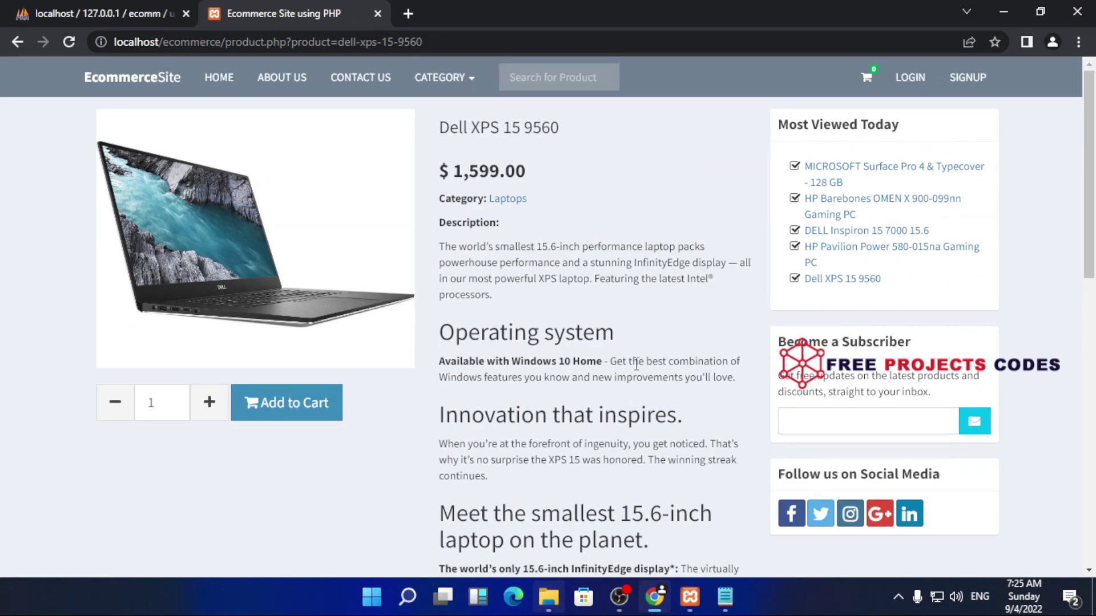
{"action": "scroll", "coordinate": [633, 382], "scroll_direction": "down", "scroll_amount": 7}
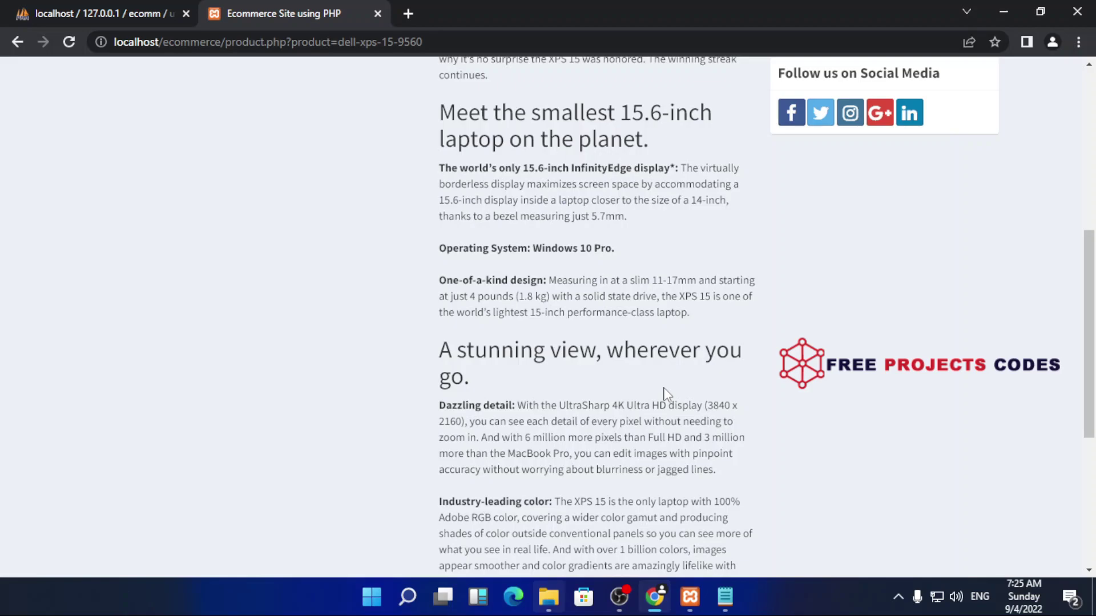
{"action": "scroll", "coordinate": [729, 388], "scroll_direction": "down", "scroll_amount": 6}
{"action": "scroll", "coordinate": [730, 395], "scroll_direction": "up", "scroll_amount": 12}
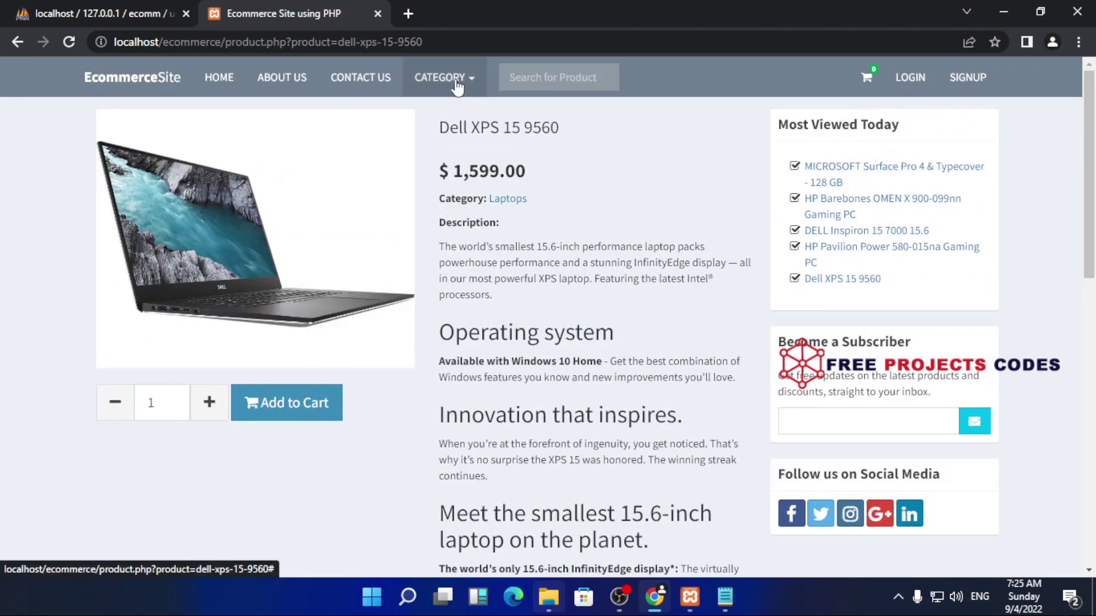
Step: Show the Smart Phones category, then close Chrome
{"action": "left_click", "coordinate": [457, 79]}
{"action": "left_click", "coordinate": [445, 174]}
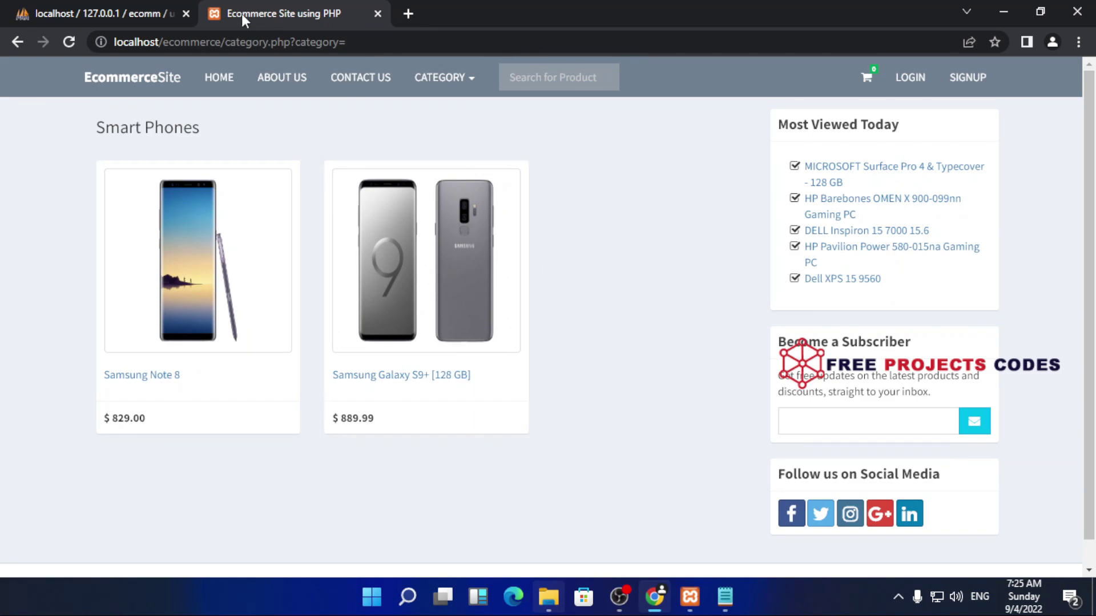
{"action": "left_click", "coordinate": [1077, 11]}
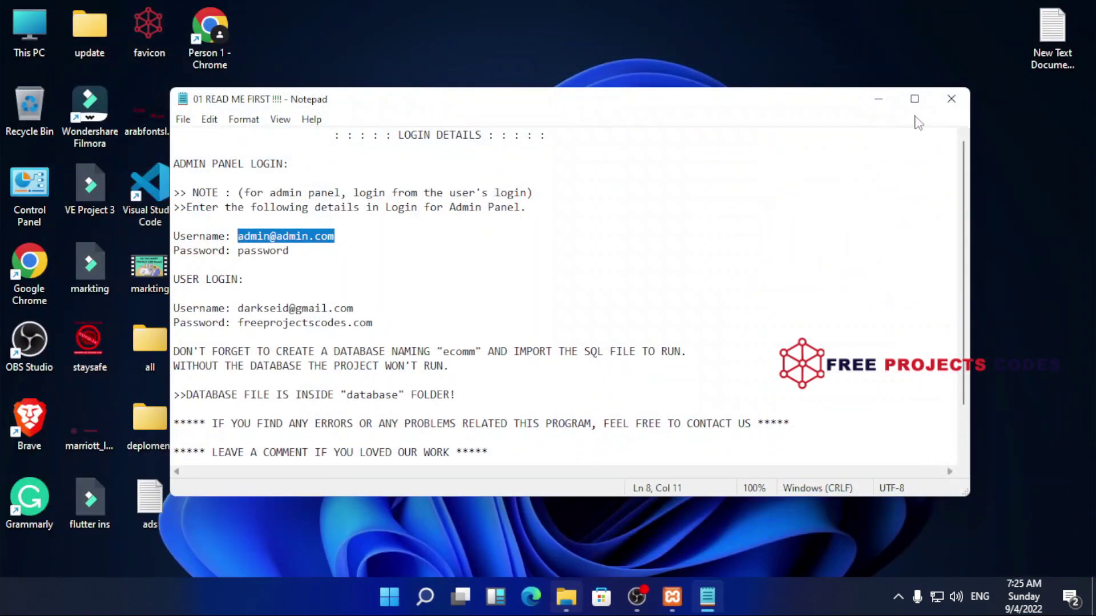
Step: Close Notepad, stop Apache and MySQL in XAMPP, and close the control panel
{"action": "left_click", "coordinate": [951, 99]}
{"action": "left_click", "coordinate": [689, 596]}
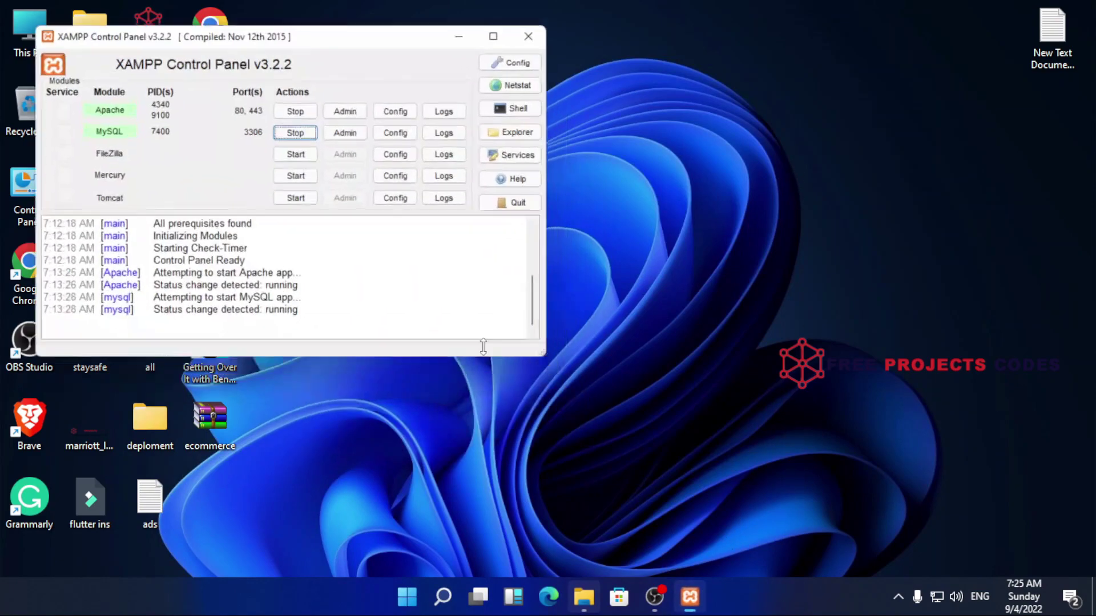
{"action": "left_click", "coordinate": [278, 89]}
{"action": "left_click", "coordinate": [278, 112]}
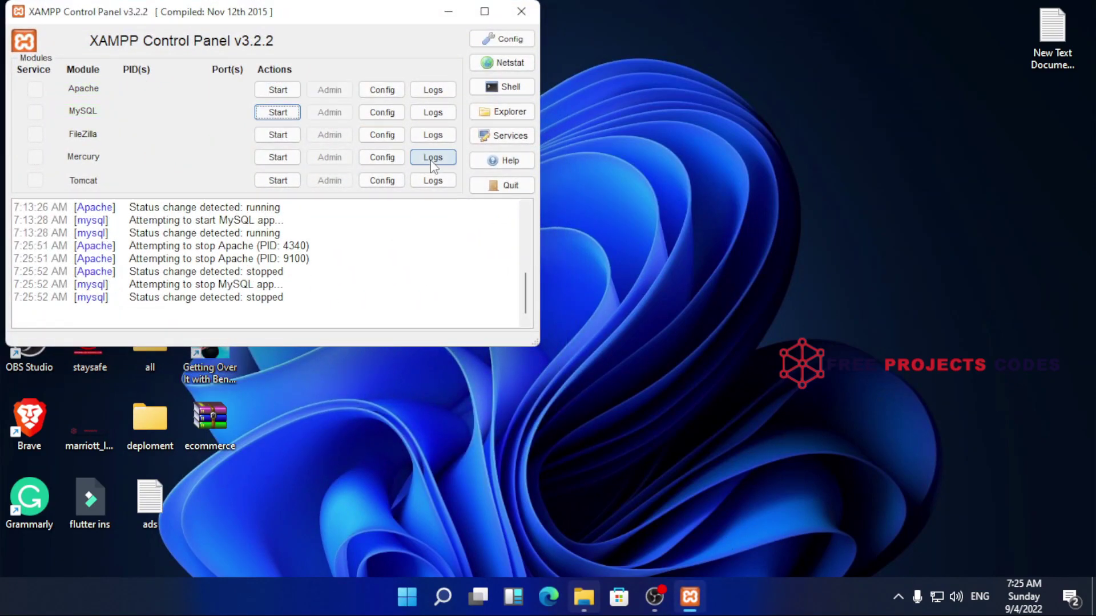
{"action": "left_click", "coordinate": [520, 11]}
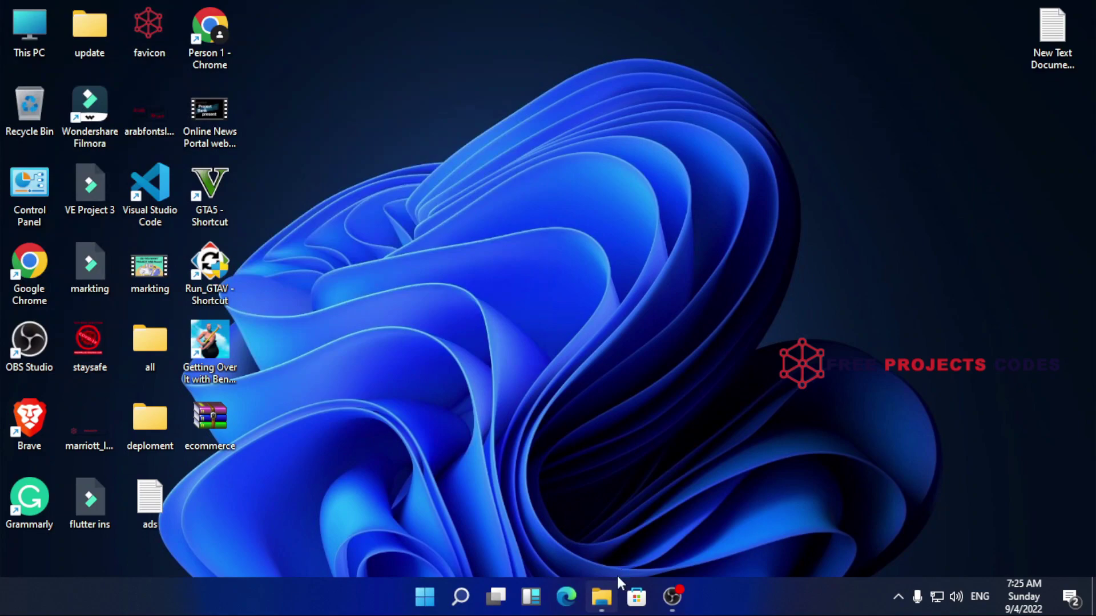
Step: Close the This PC and htdocs Explorer windows from the taskbar
{"action": "mouse_move", "coordinate": [605, 592]}
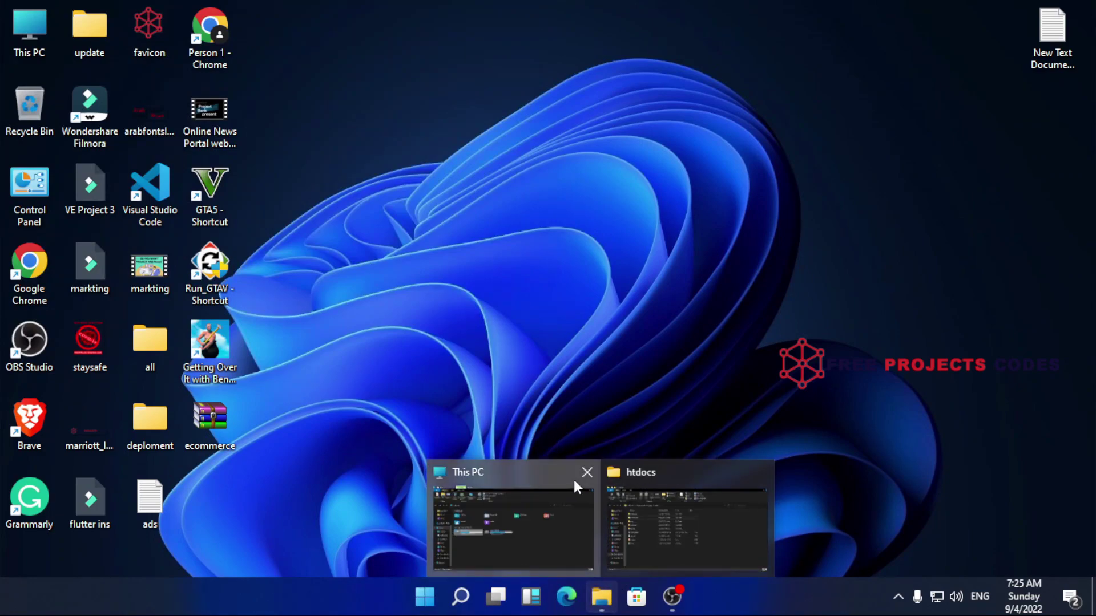
{"action": "left_click", "coordinate": [586, 472]}
{"action": "left_click", "coordinate": [672, 473]}
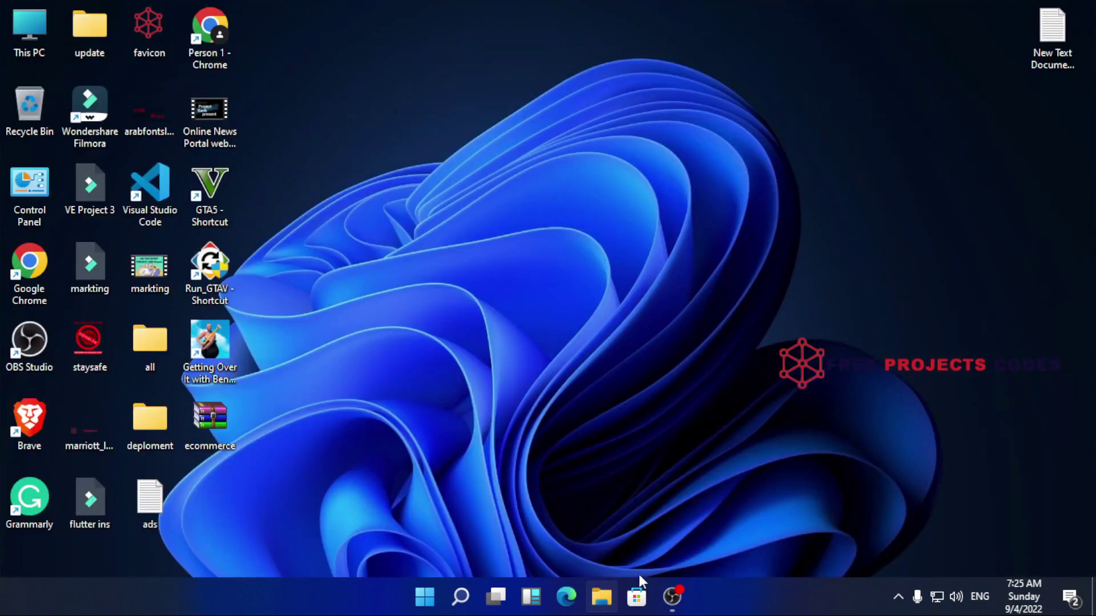